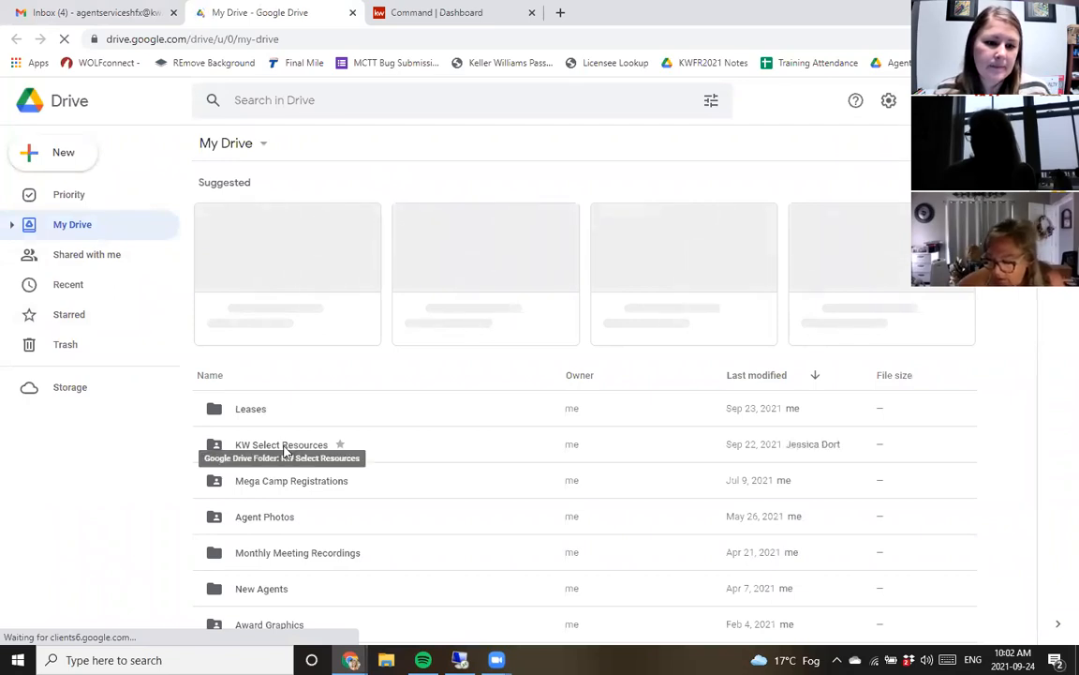
- Browse into KW Select Resources, Training & Resources, Submitting Paperwork through Command, and open 0. START HERE.pdf
double_click(284, 446)
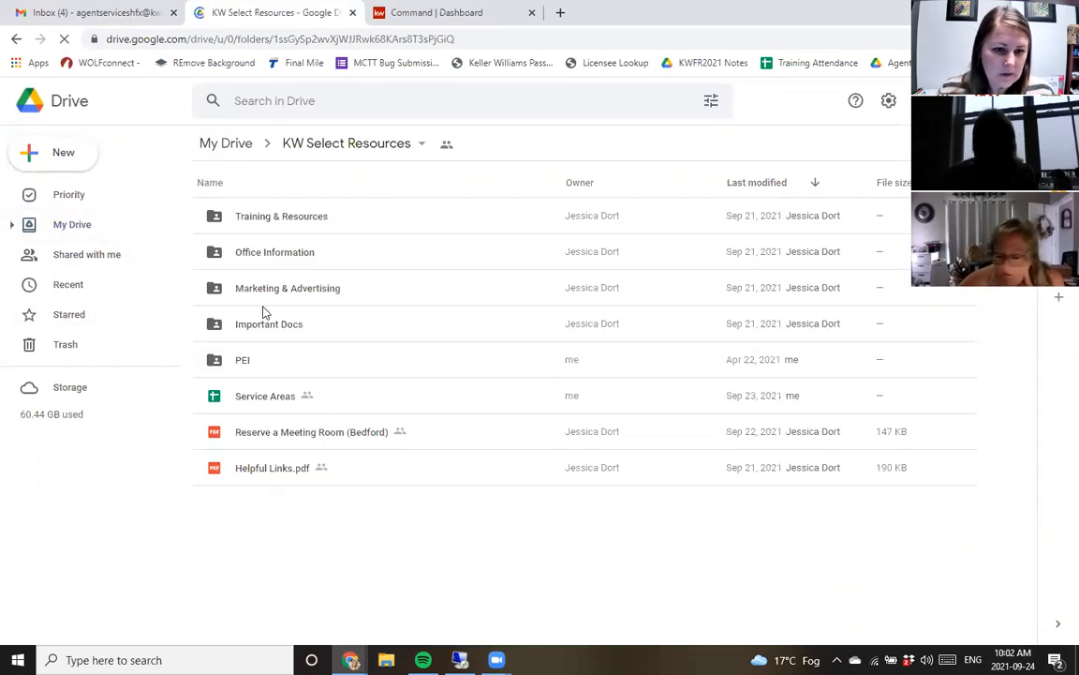
double_click(319, 222)
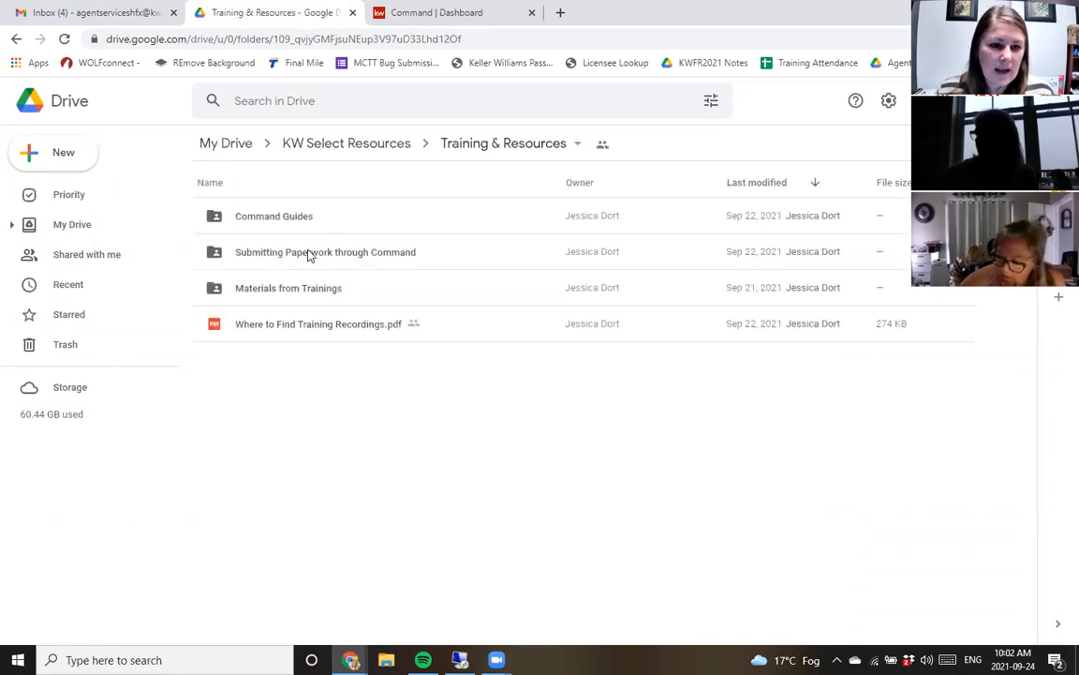
double_click(333, 259)
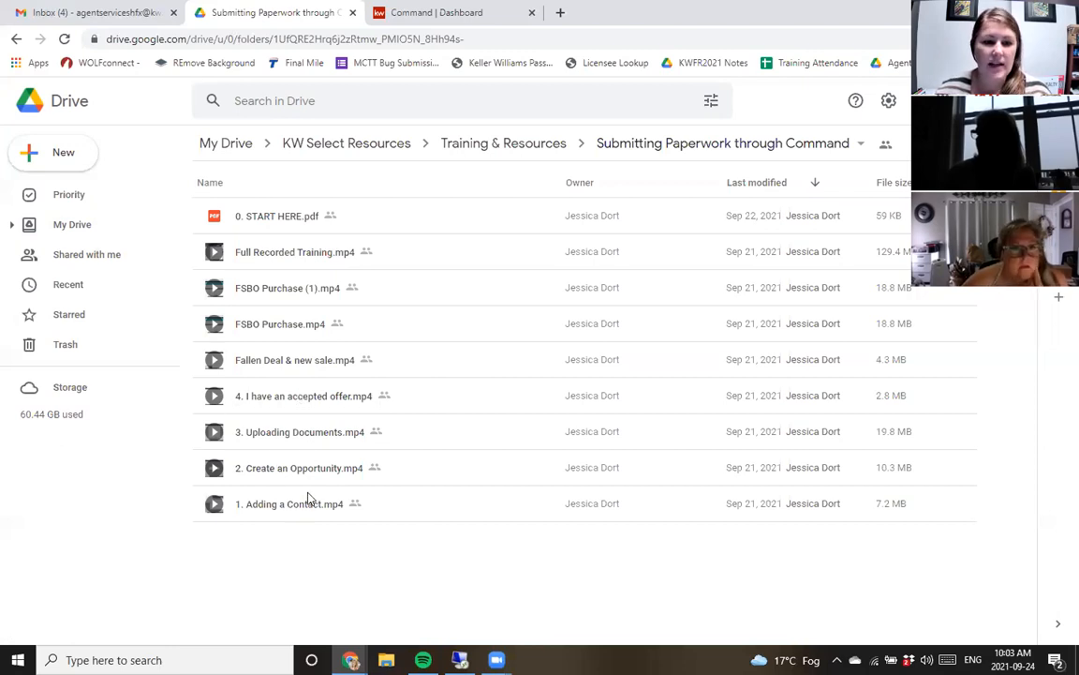
left_click(298, 364)
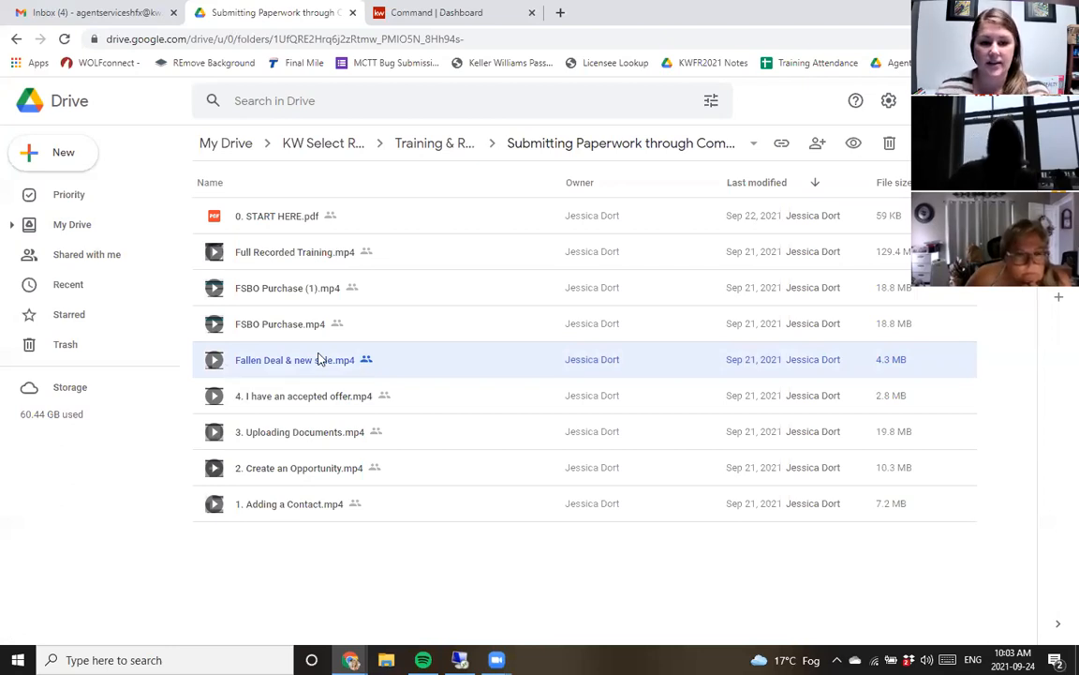
left_click(285, 216)
double_click(286, 216)
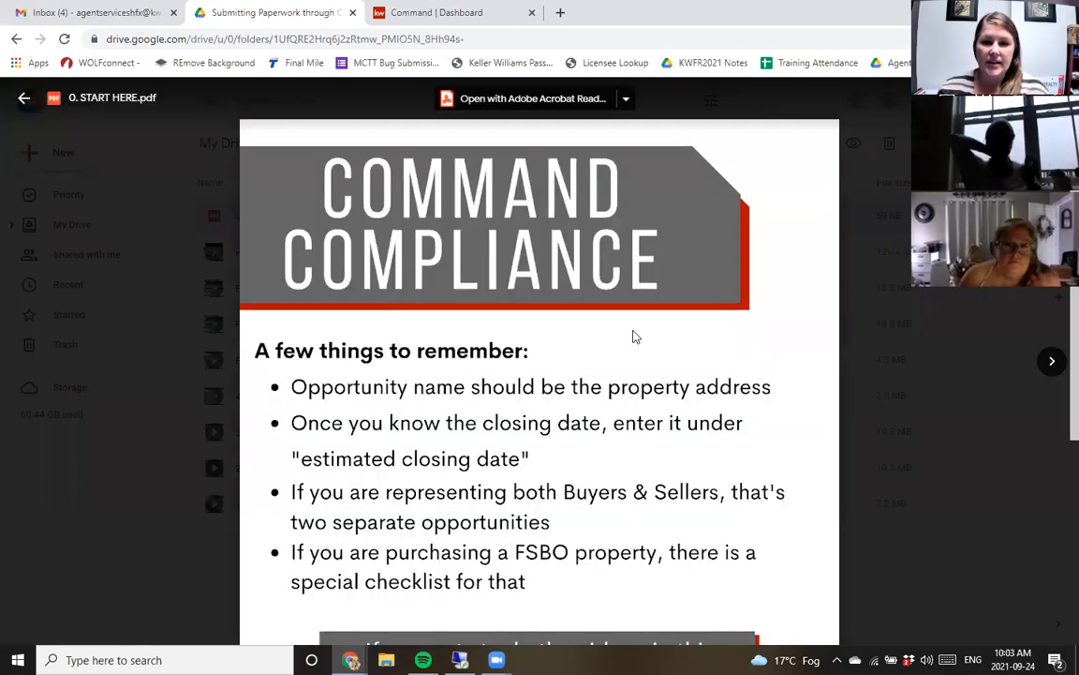
- Read through the Command Compliance reminders in the PDF, highlighting the first lines, and close the preview
scroll(633, 334, "down", 2)
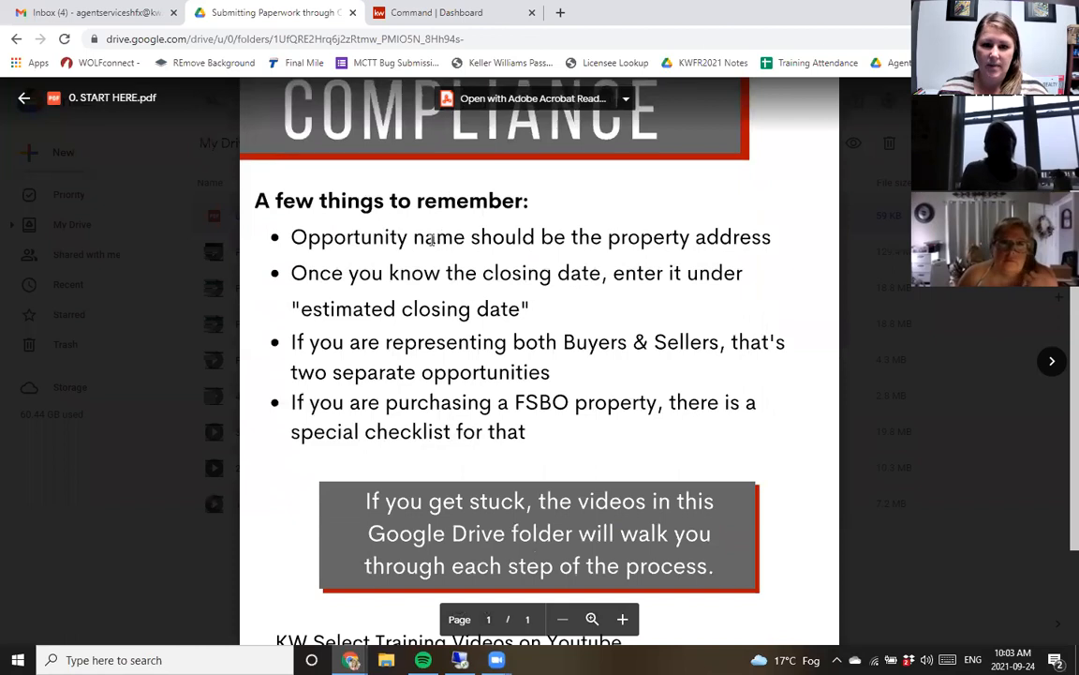
left_click_drag(290, 239, 765, 237)
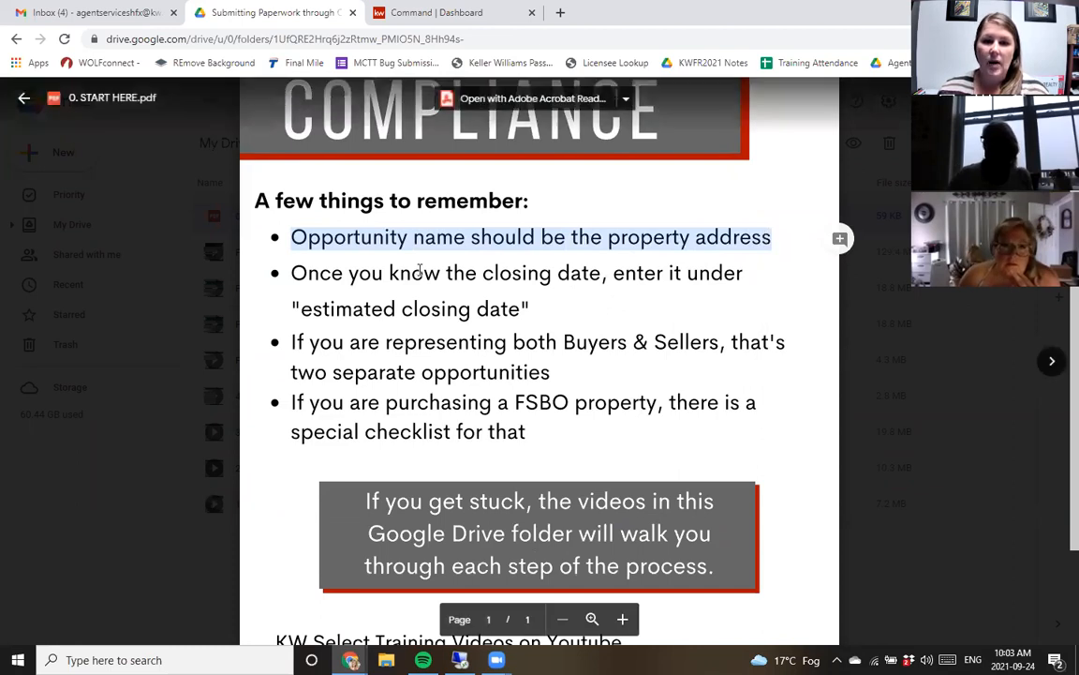
left_click_drag(390, 272, 552, 274)
left_click(552, 313)
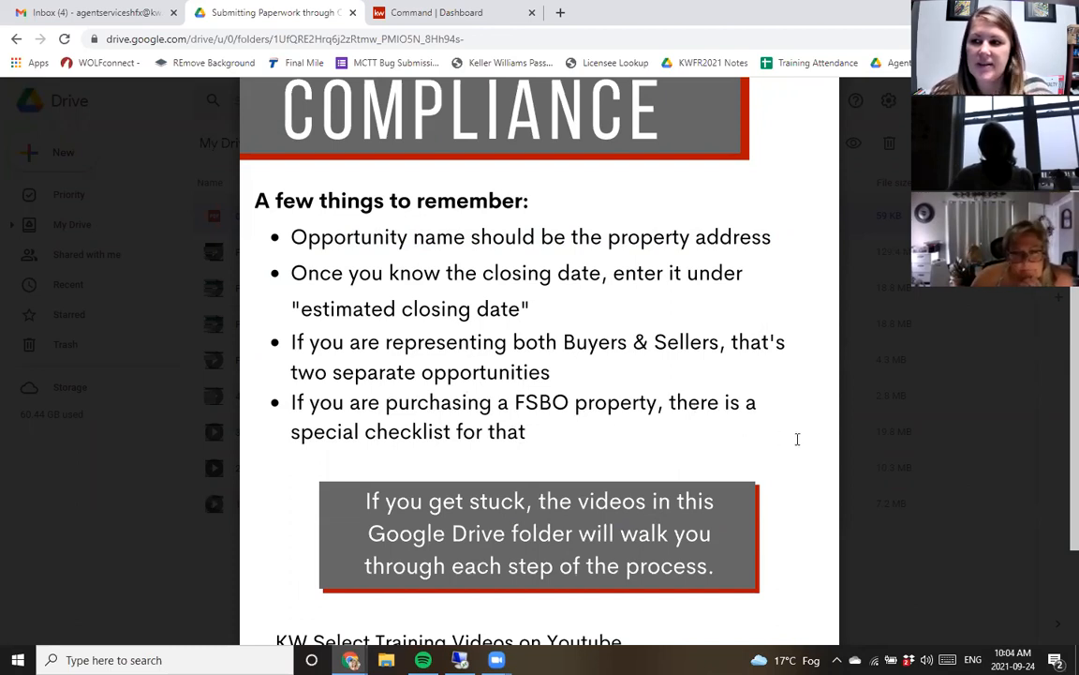
scroll(623, 385, "down", 2)
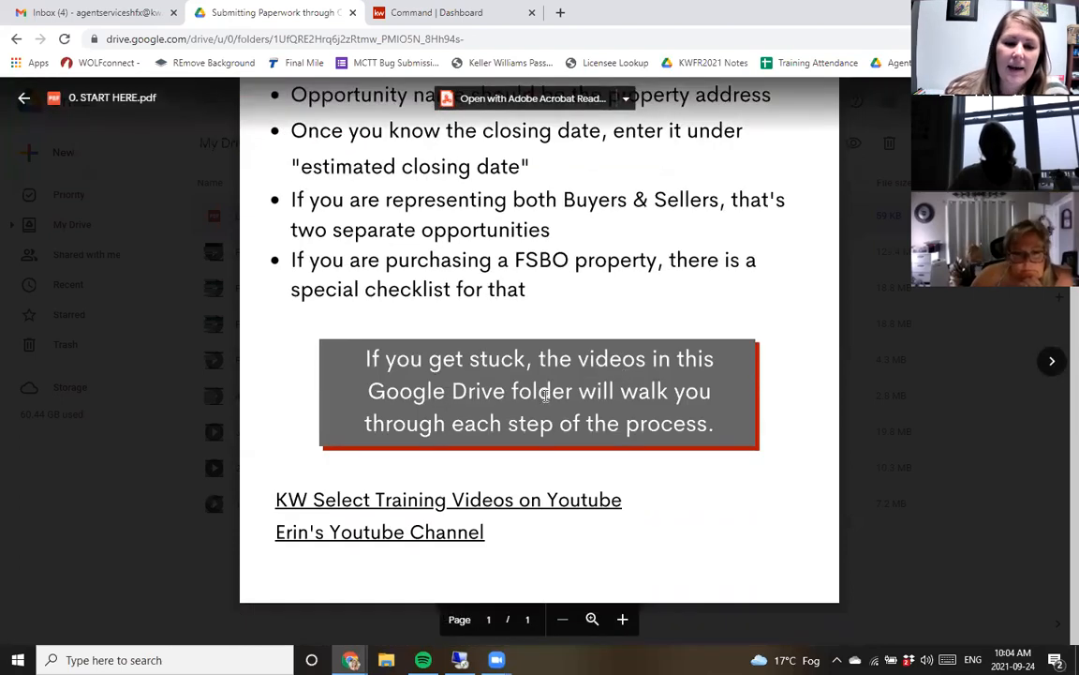
scroll(547, 396, "up", 3)
left_click(931, 534)
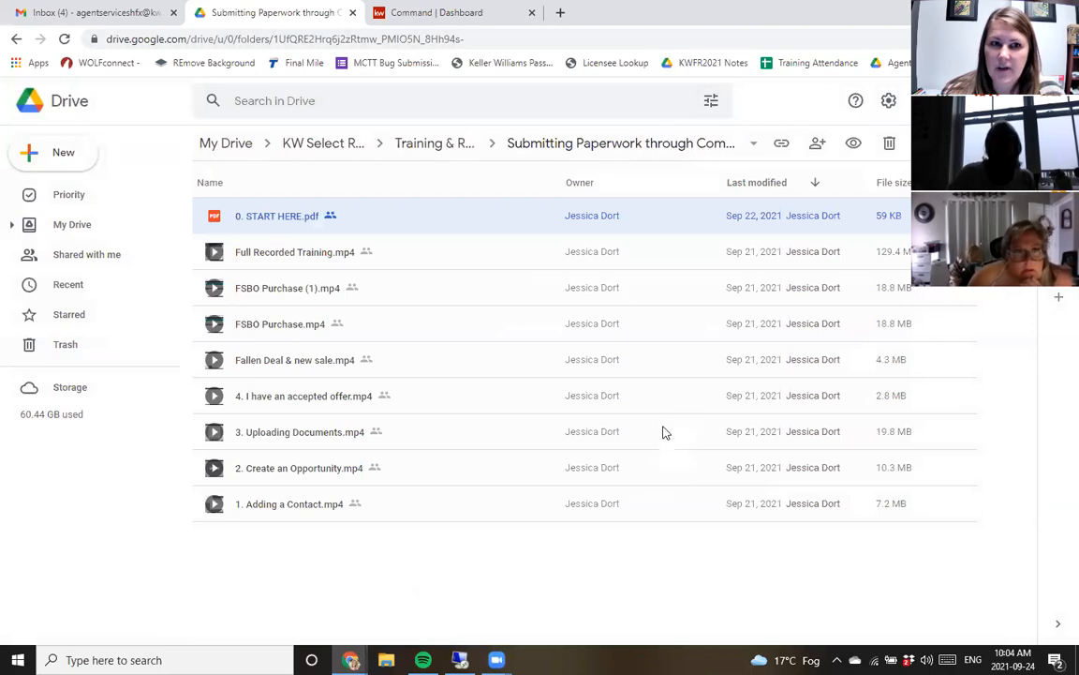
- Switch to the Command dashboard tab and open the Contacts list
left_click(475, 7)
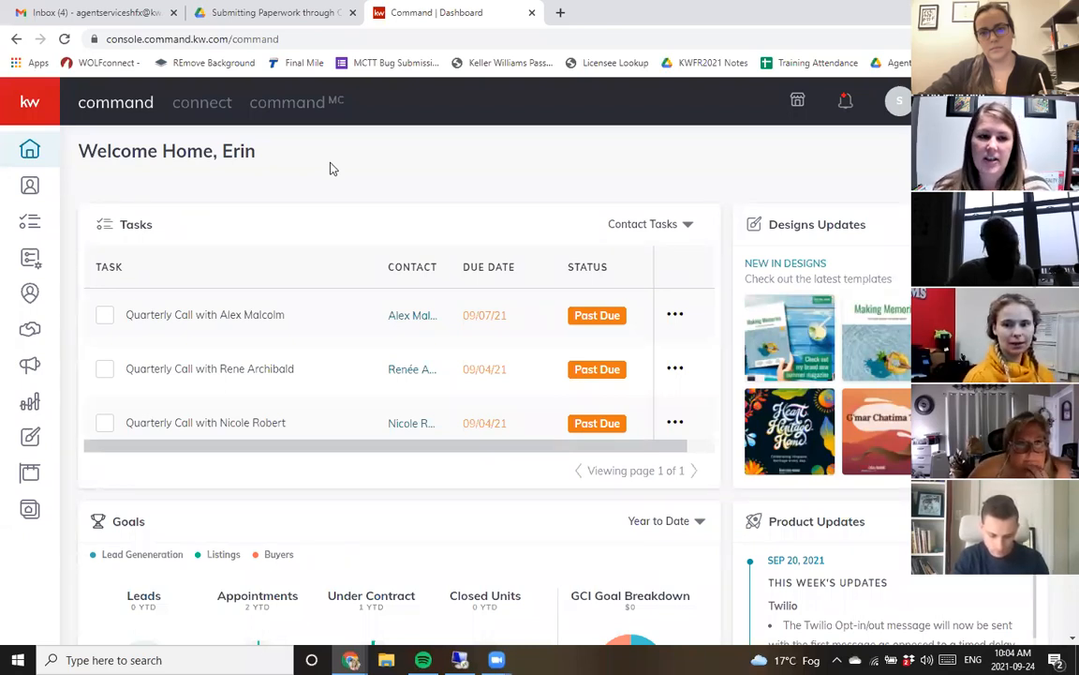
left_click(26, 192)
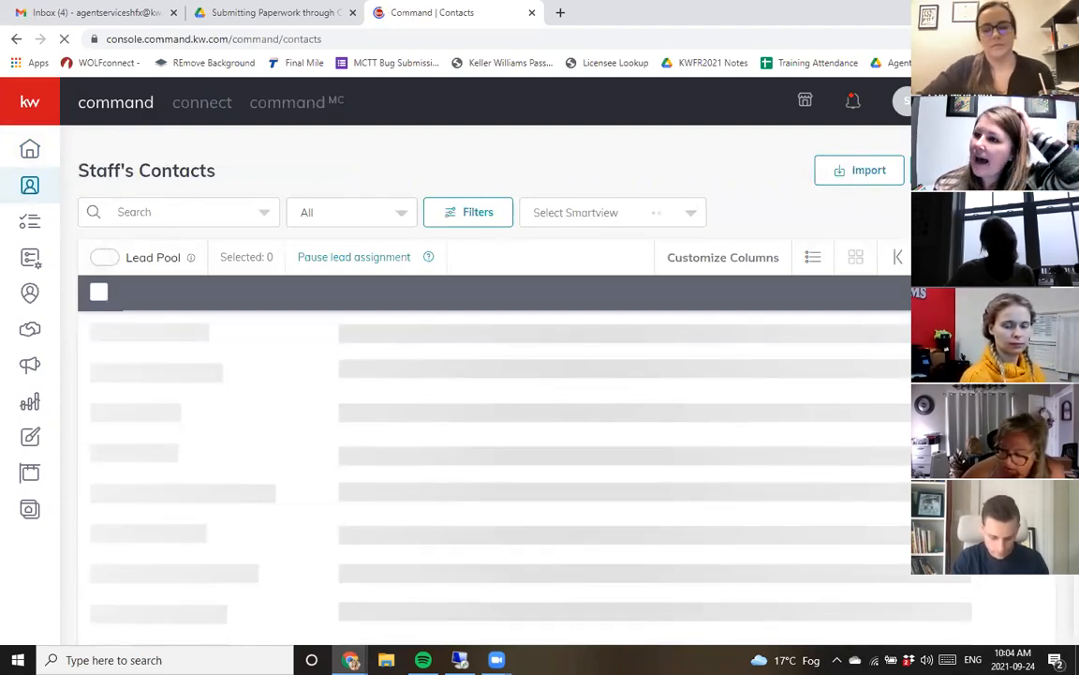
left_click(978, 170)
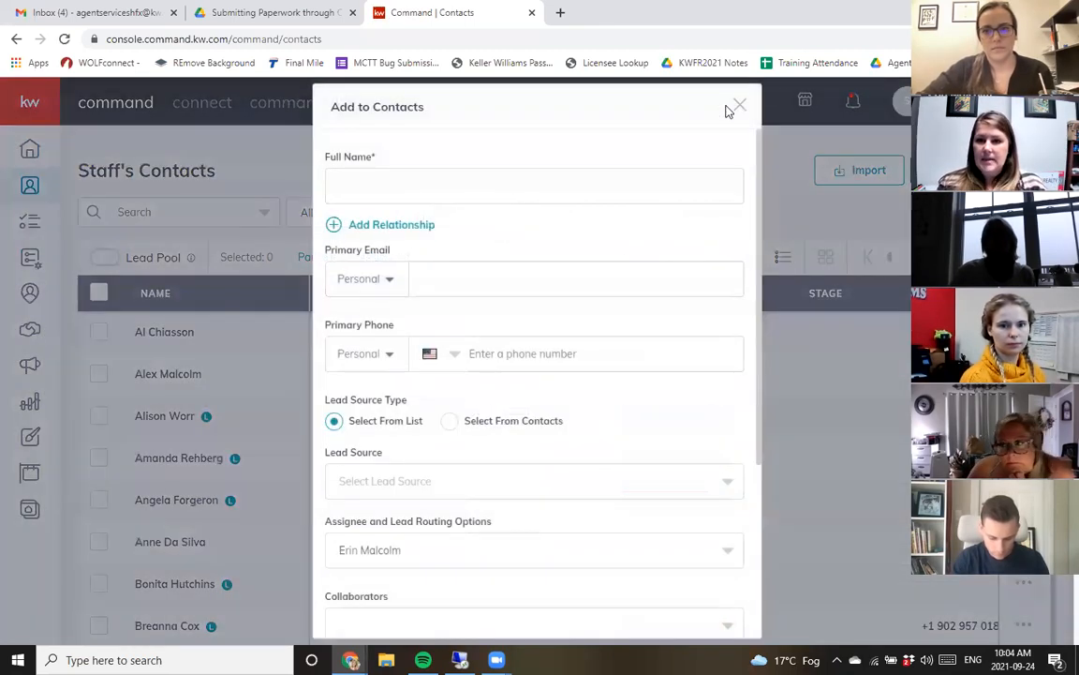
left_click(740, 106)
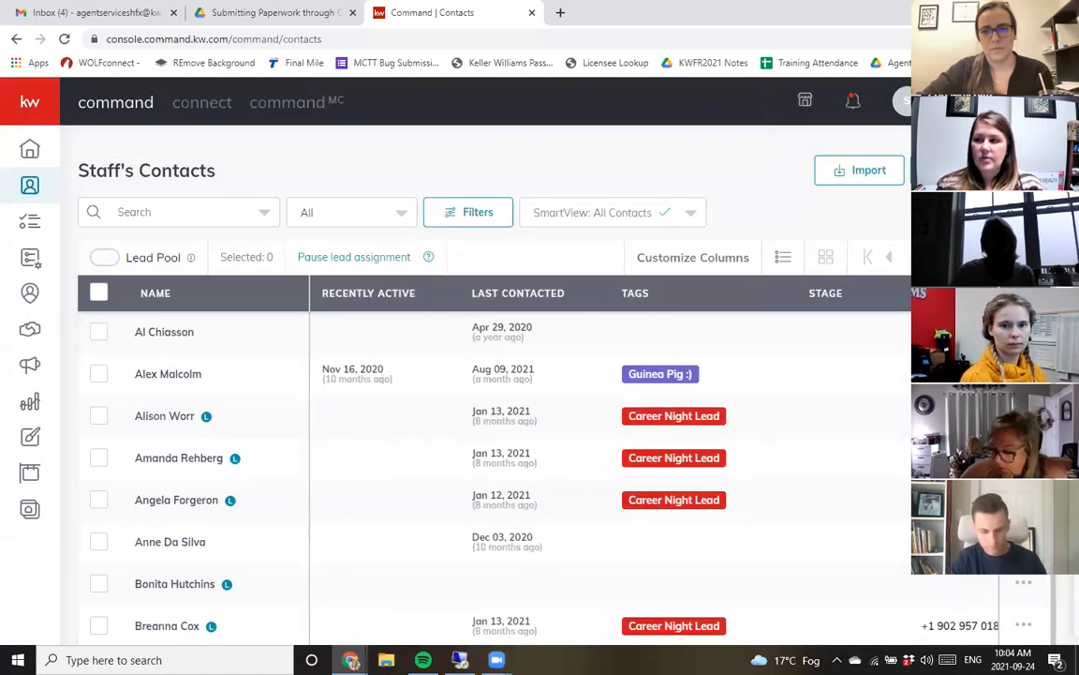
- Check the Default Account under General Settings in the account settings, then return to Contacts
left_click(909, 101)
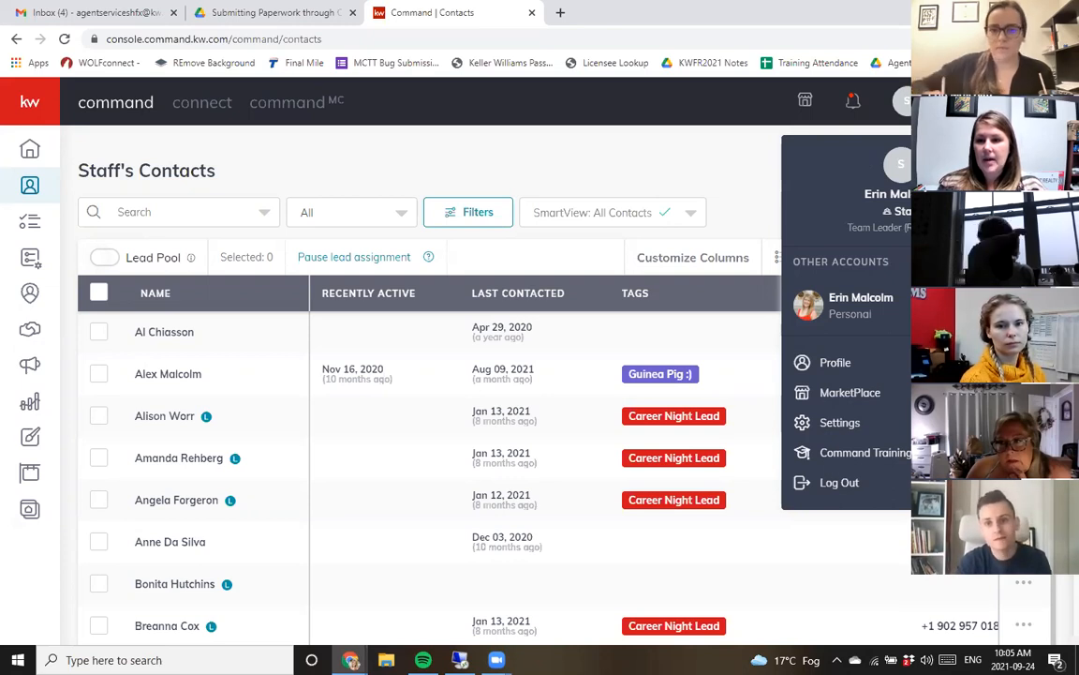
left_click_drag(906, 213, 894, 213)
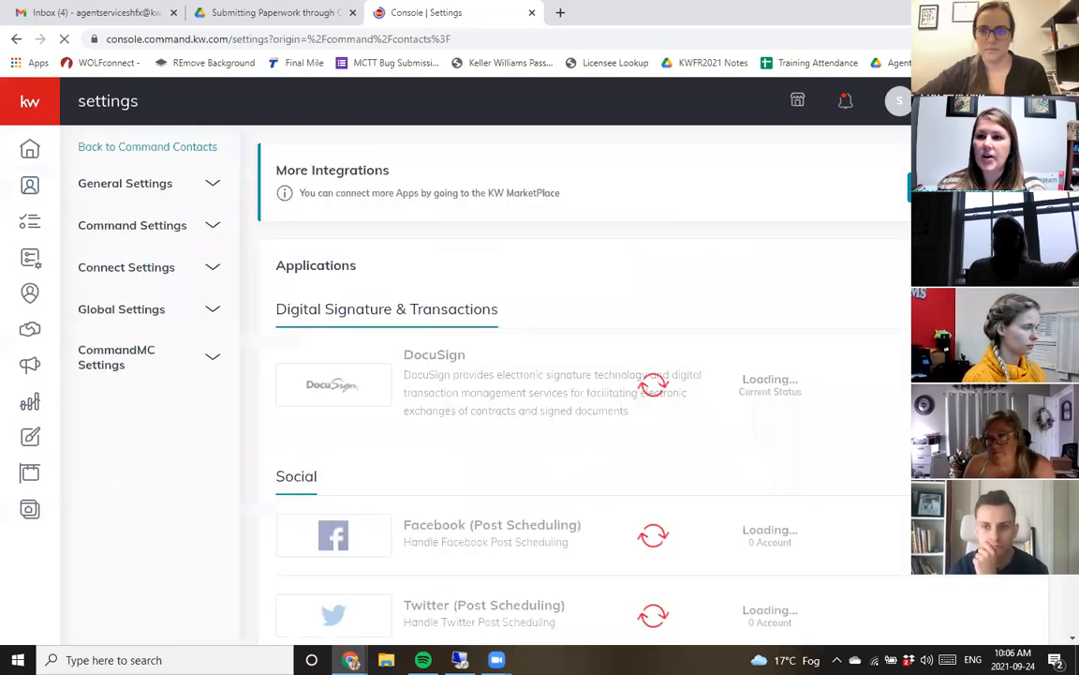
left_click(899, 100)
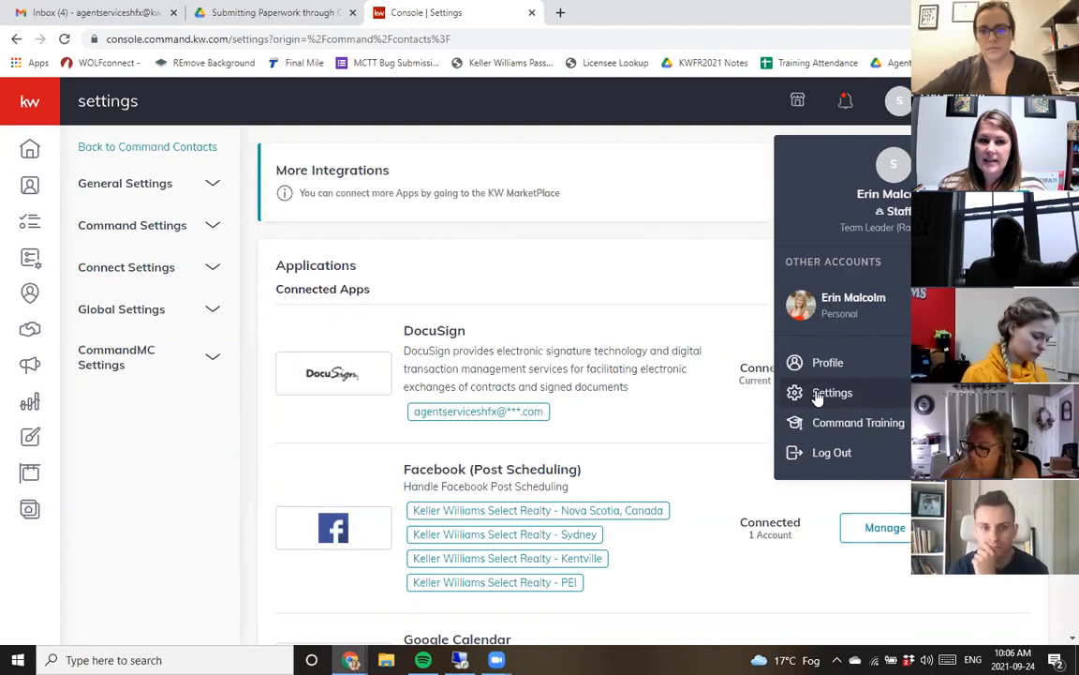
left_click(113, 185)
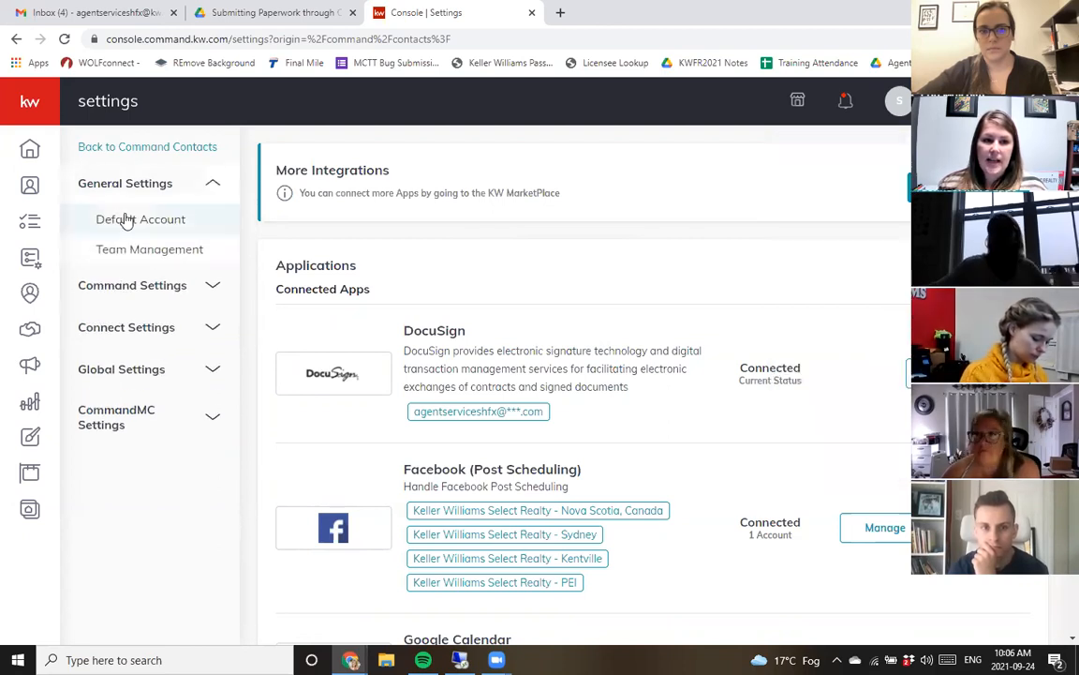
left_click(128, 222)
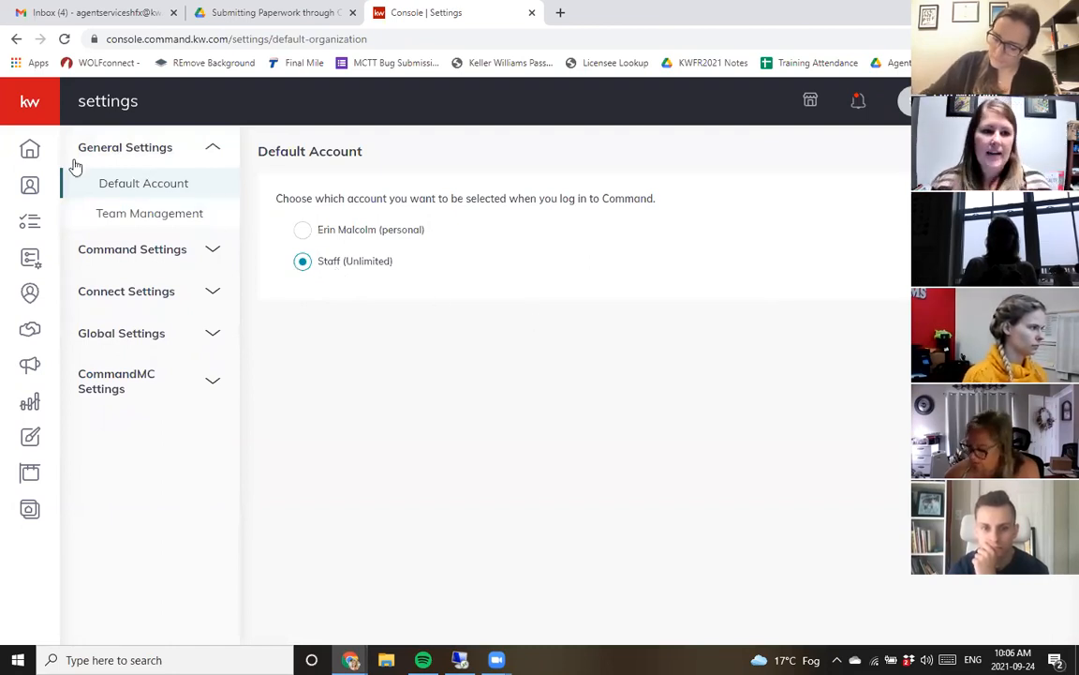
left_click(21, 185)
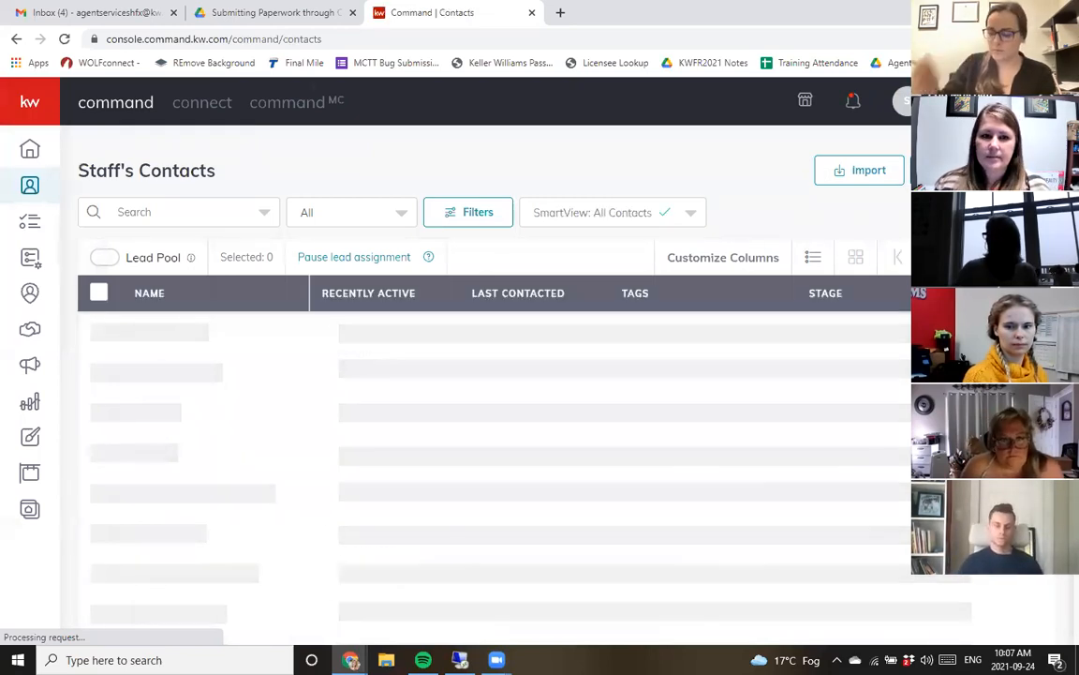
- Add a new contact with the client's full name and personal e-mail address, and save it
left_click(980, 171)
left_click(612, 189)
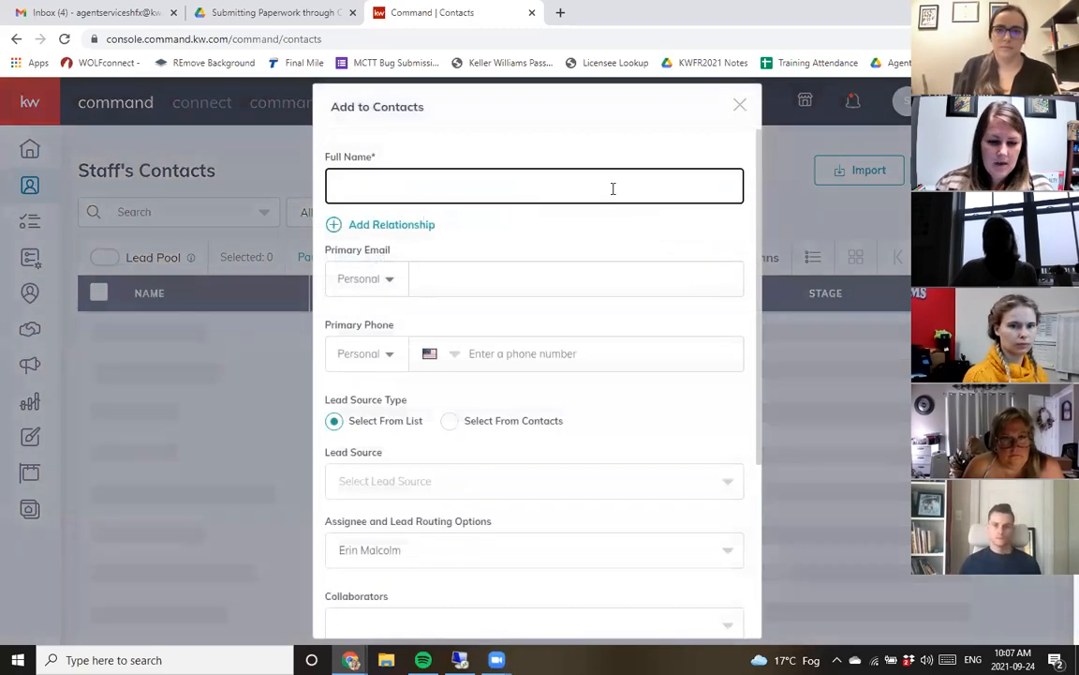
key("Tab")
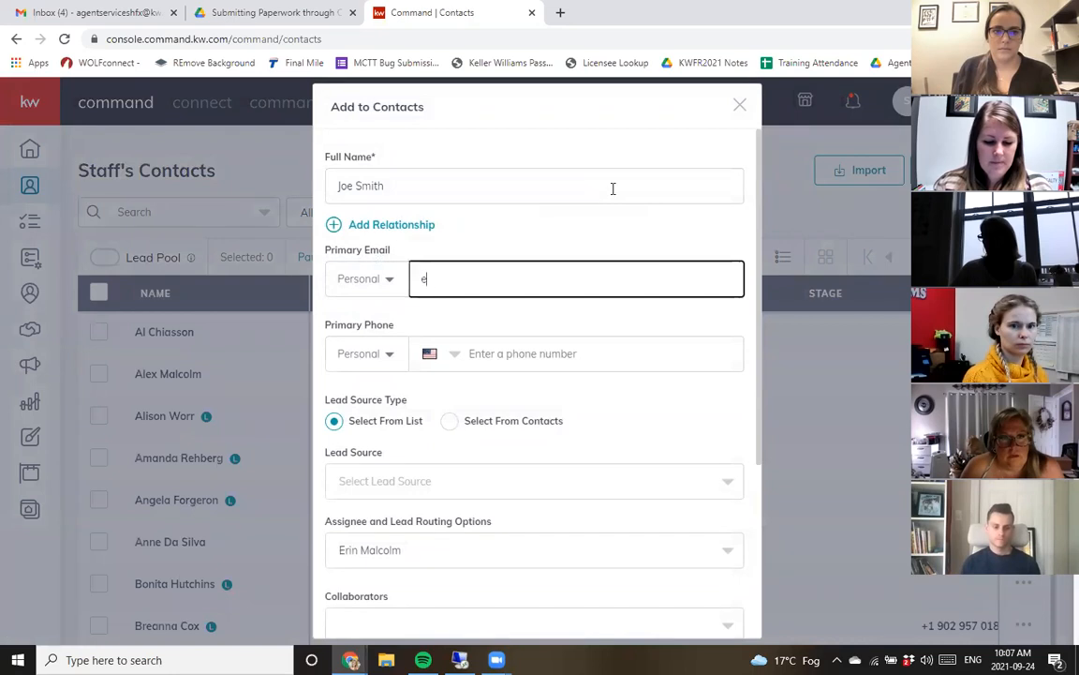
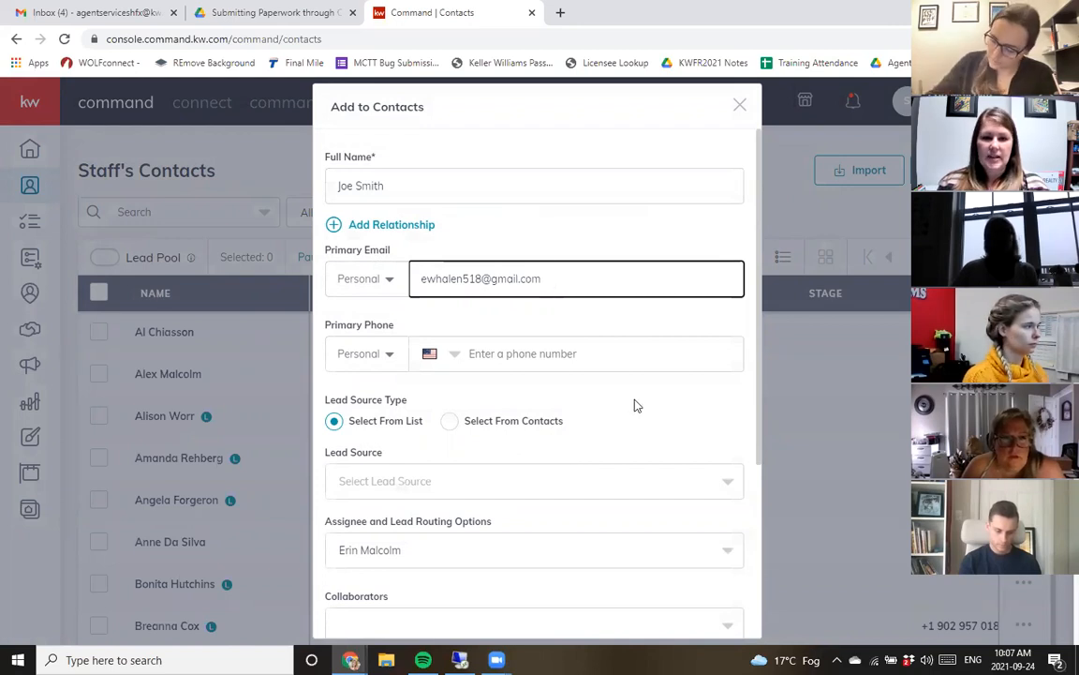
scroll(637, 406, "down", 2)
scroll(610, 527, "down", 2)
left_click(566, 611)
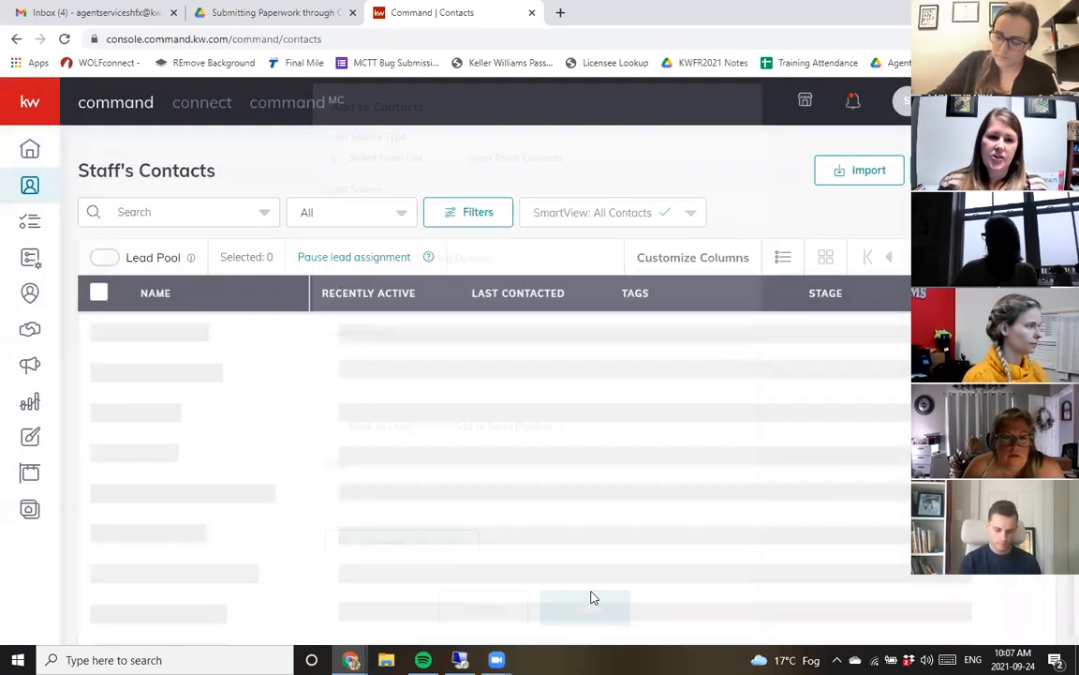
- Search the contacts for the new contact's name and open its record
left_click(216, 214)
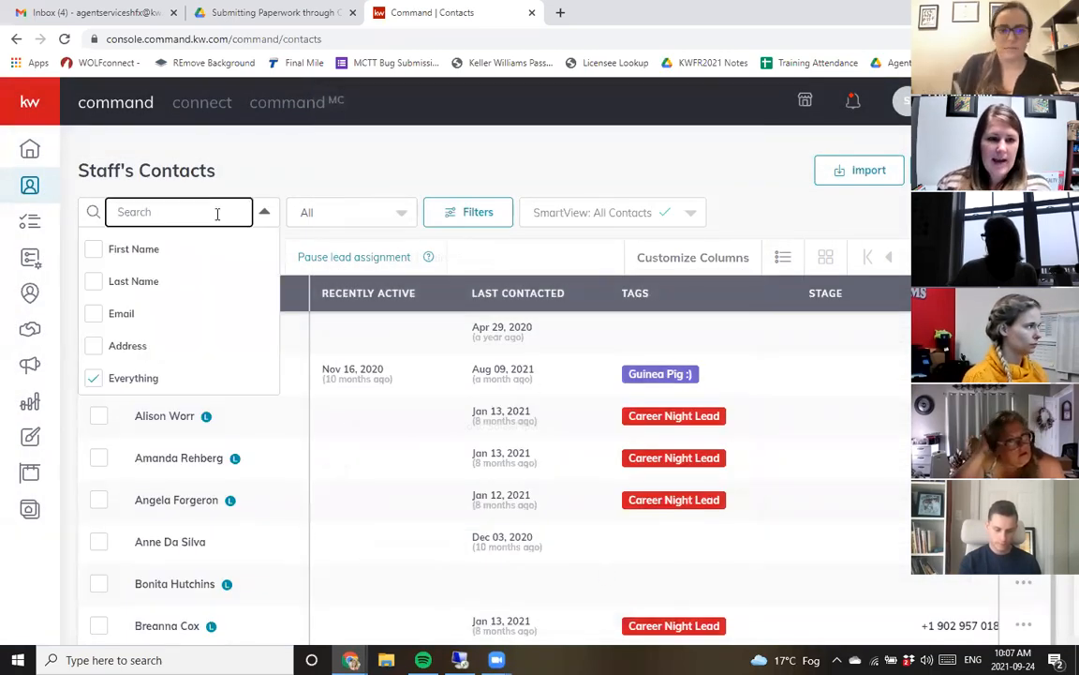
type("joe sm")
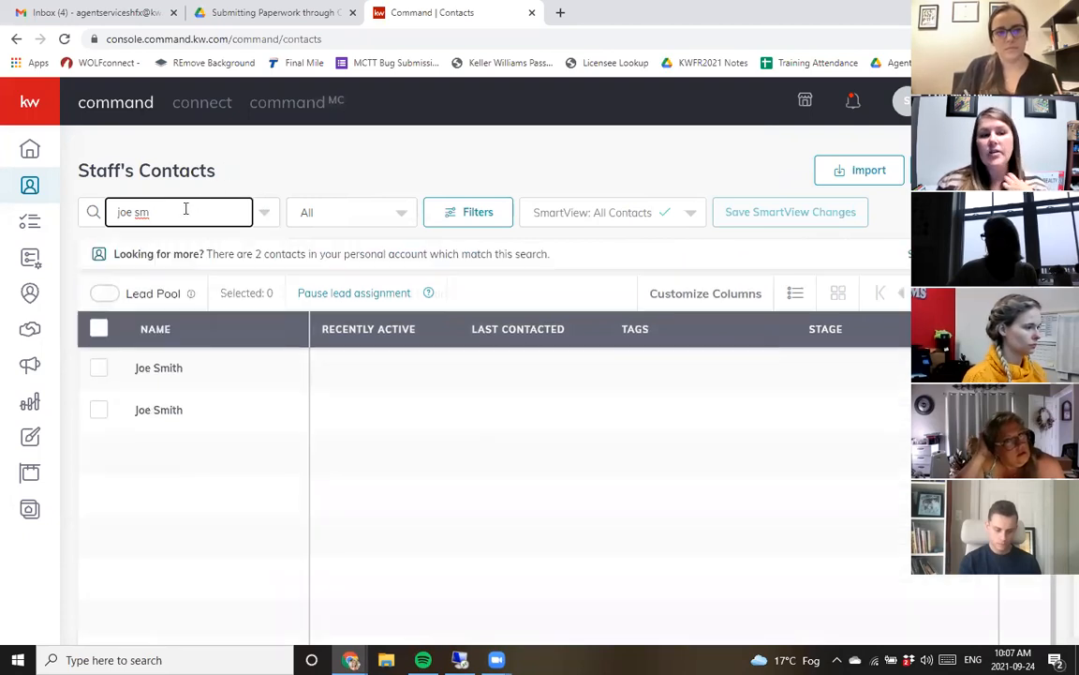
left_click(153, 413)
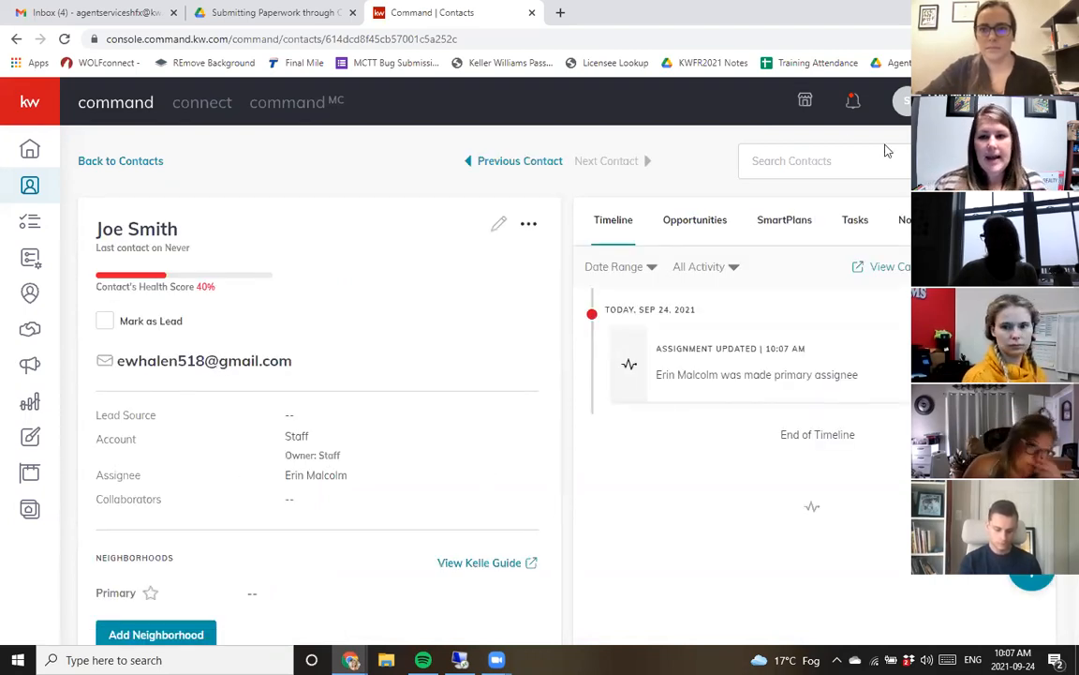
- Start a new opportunity for the contact, keeping Keller Williams Select Realty as market center and Staff as team
left_click(694, 227)
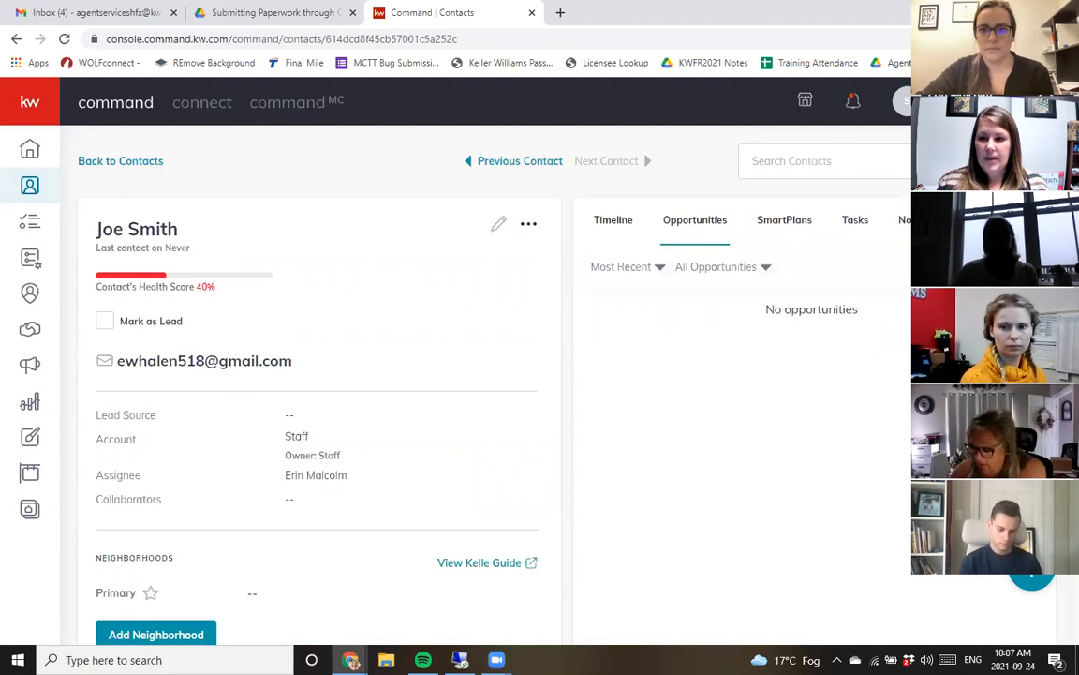
left_click(993, 267)
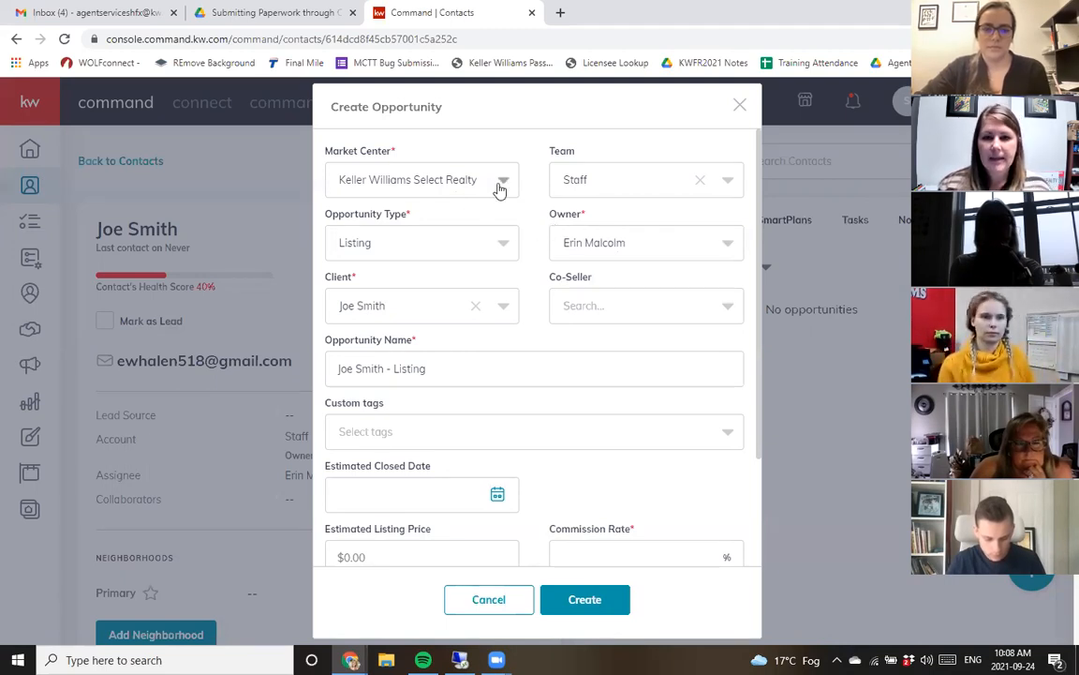
left_click(422, 183)
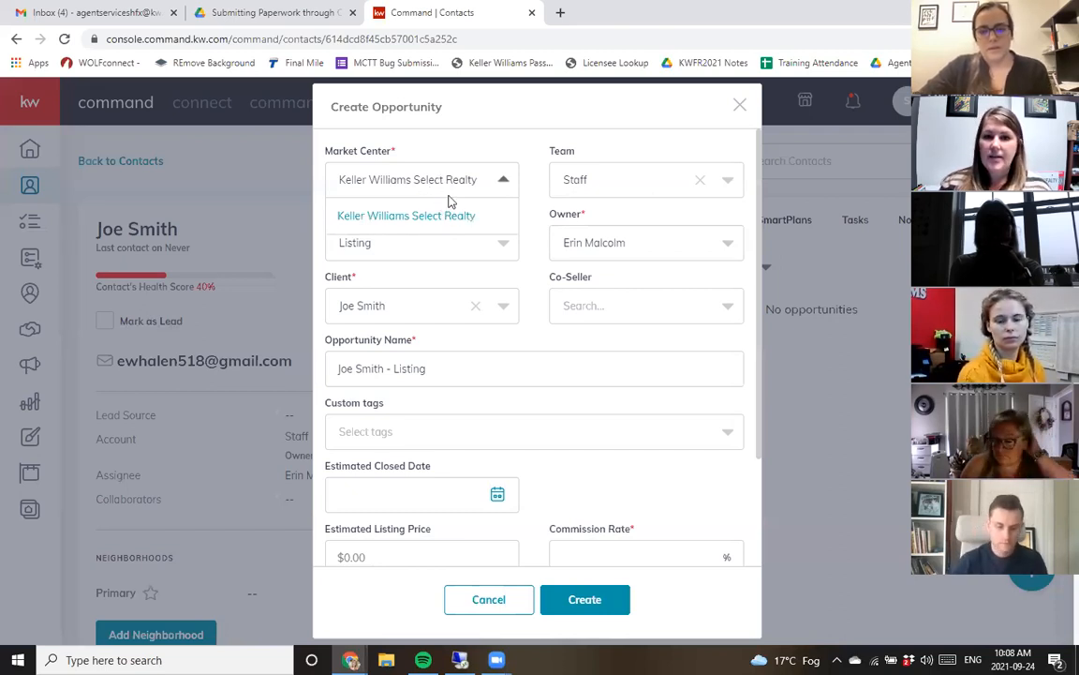
left_click(450, 178)
left_click(648, 188)
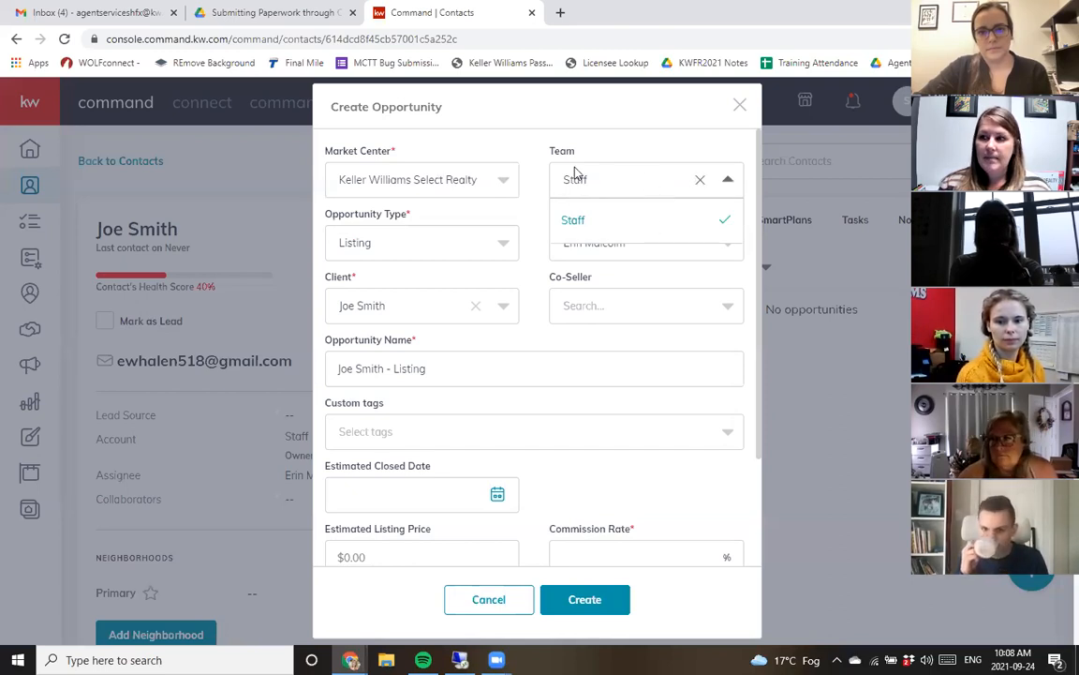
left_click(606, 188)
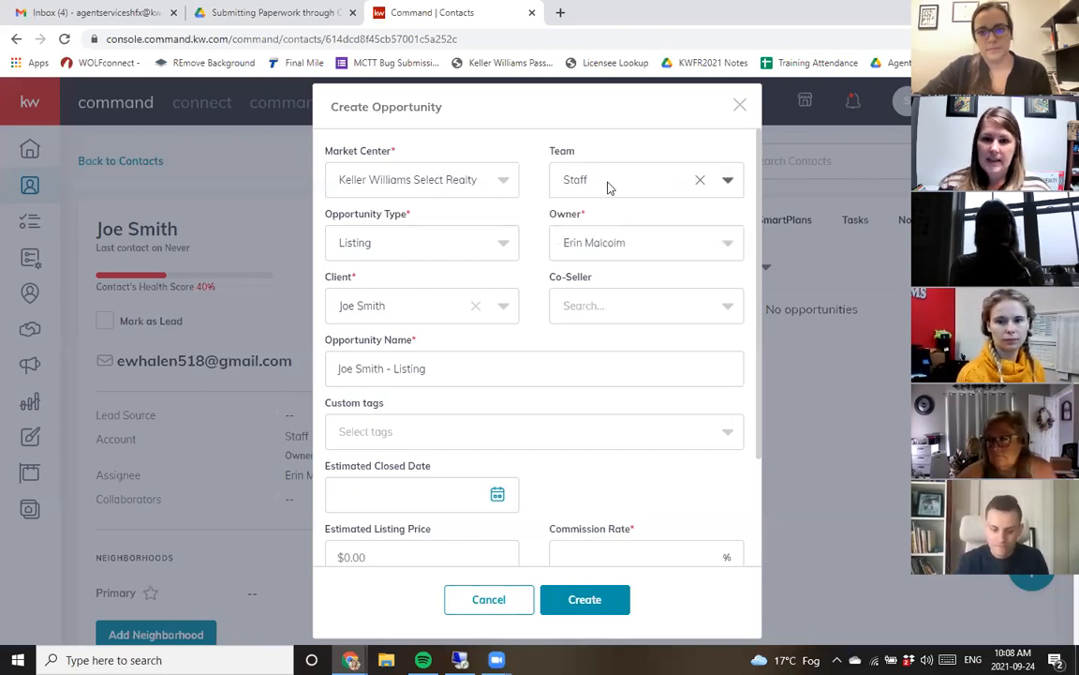
- Review the opportunity type and owner options, keeping Listing as type and the current owner
left_click(392, 248)
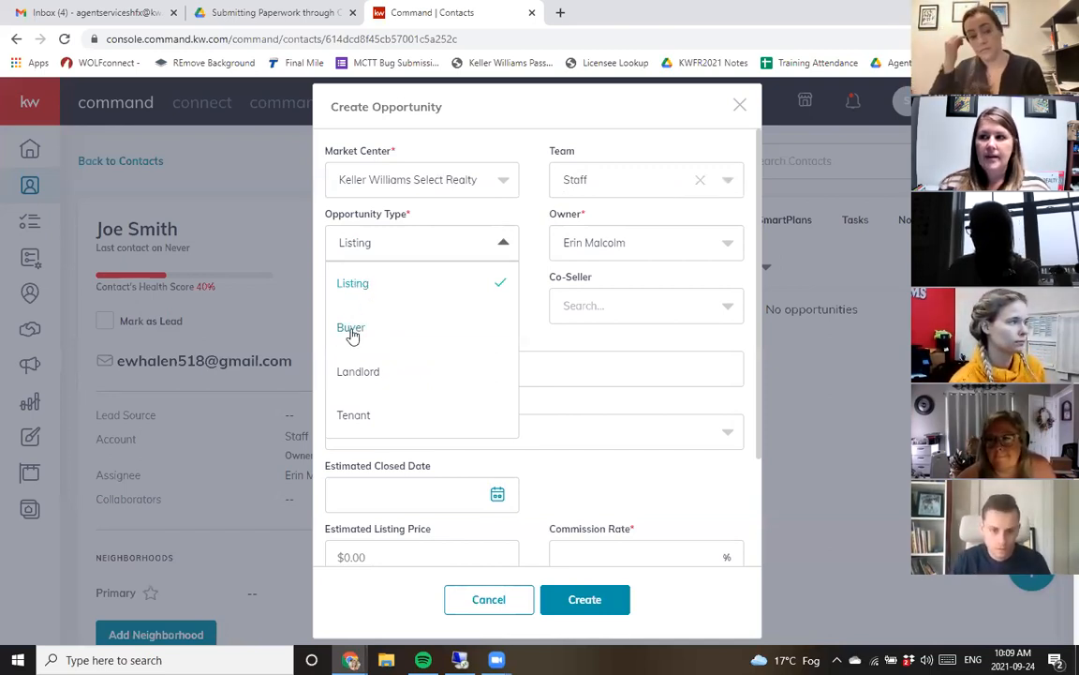
left_click(384, 290)
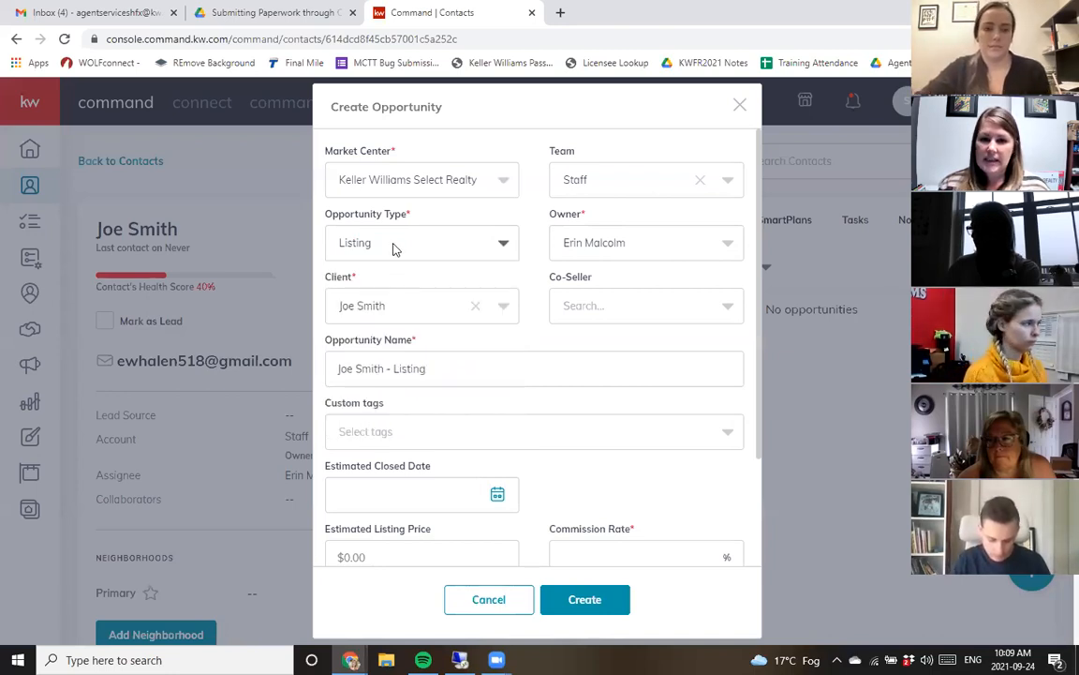
left_click(635, 242)
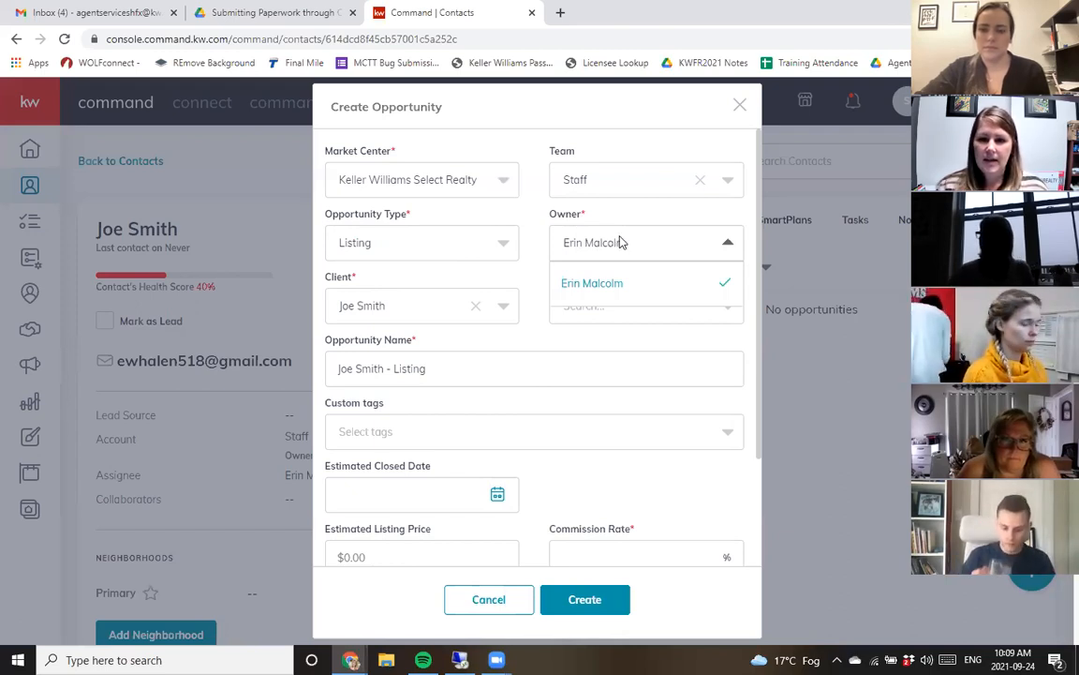
left_click(379, 308)
left_click(400, 340)
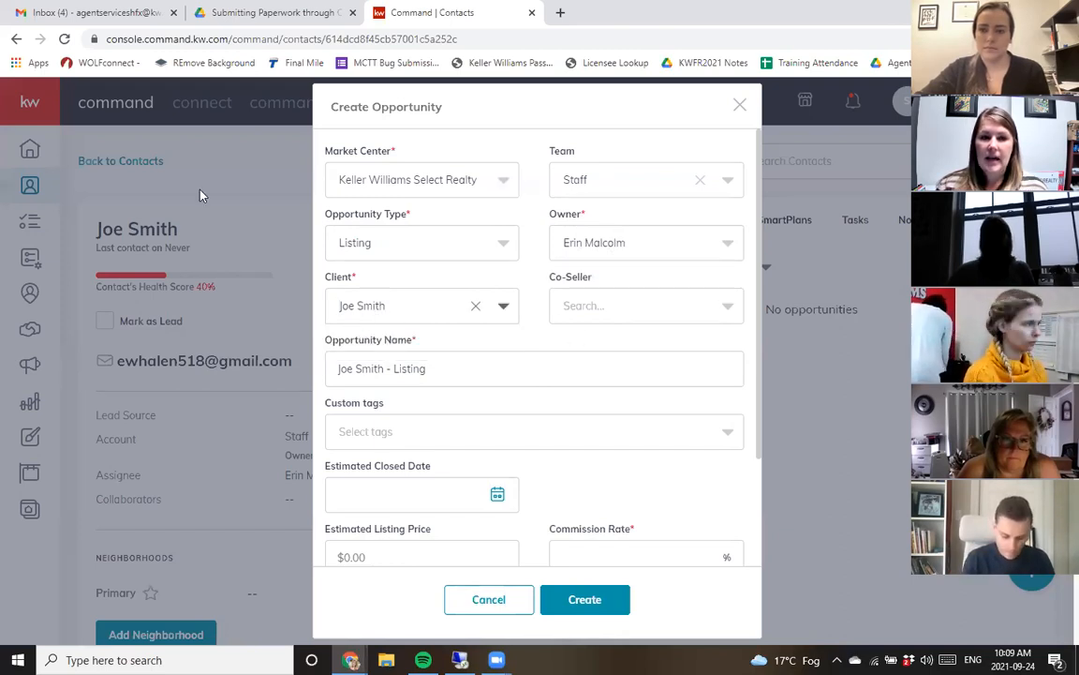
left_click(658, 307)
type("jess")
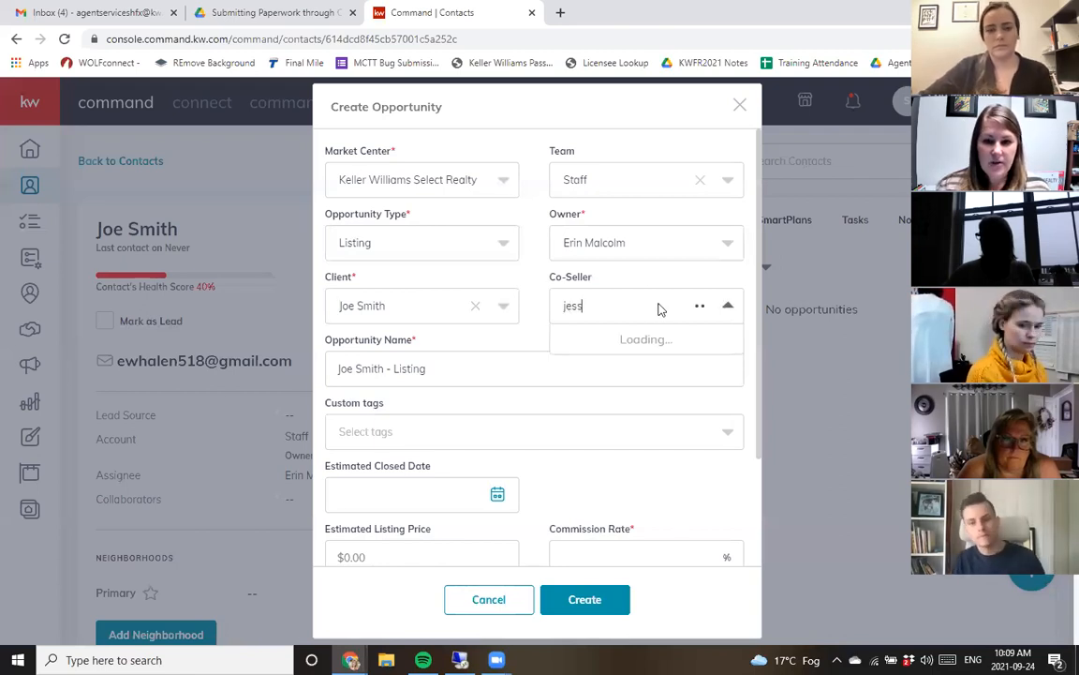
type("ic")
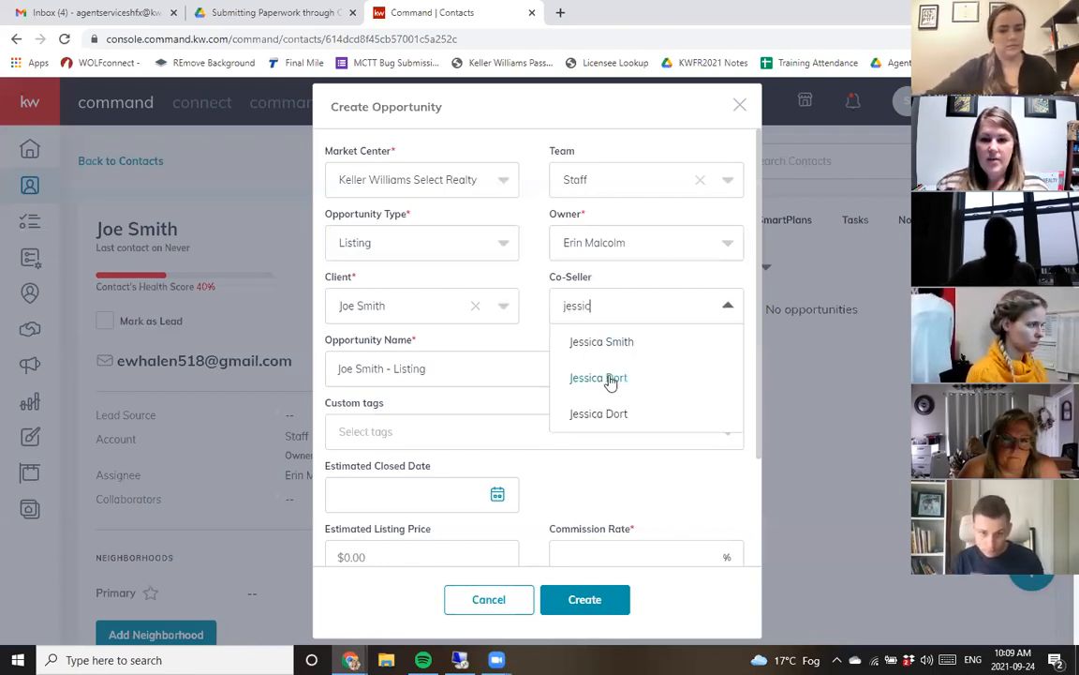
left_click(608, 378)
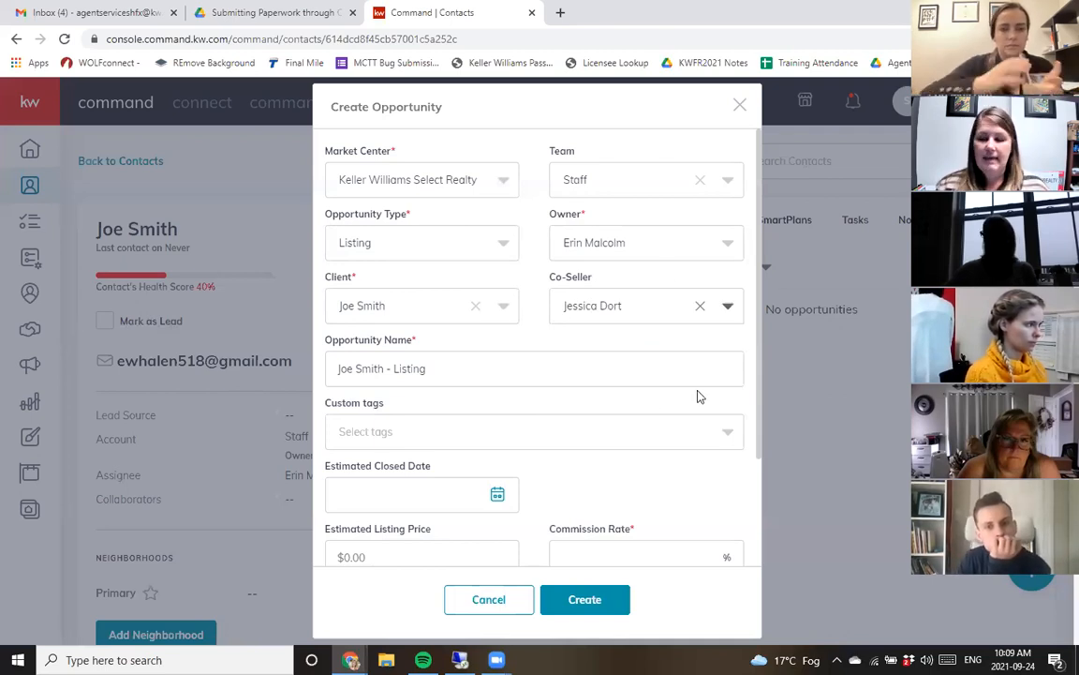
- Select the opportunity name text and open the custom tags and estimated closed date pickers without choosing anything
triple_click(450, 369)
left_click(463, 368)
left_click_drag(463, 368, 326, 365)
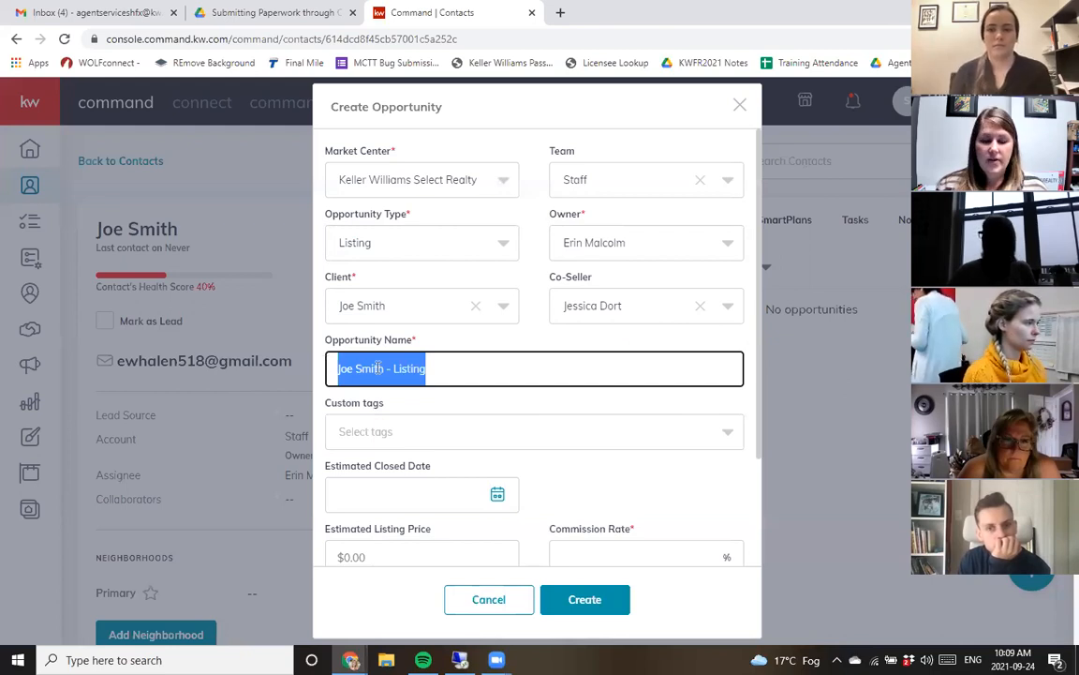
left_click(453, 371)
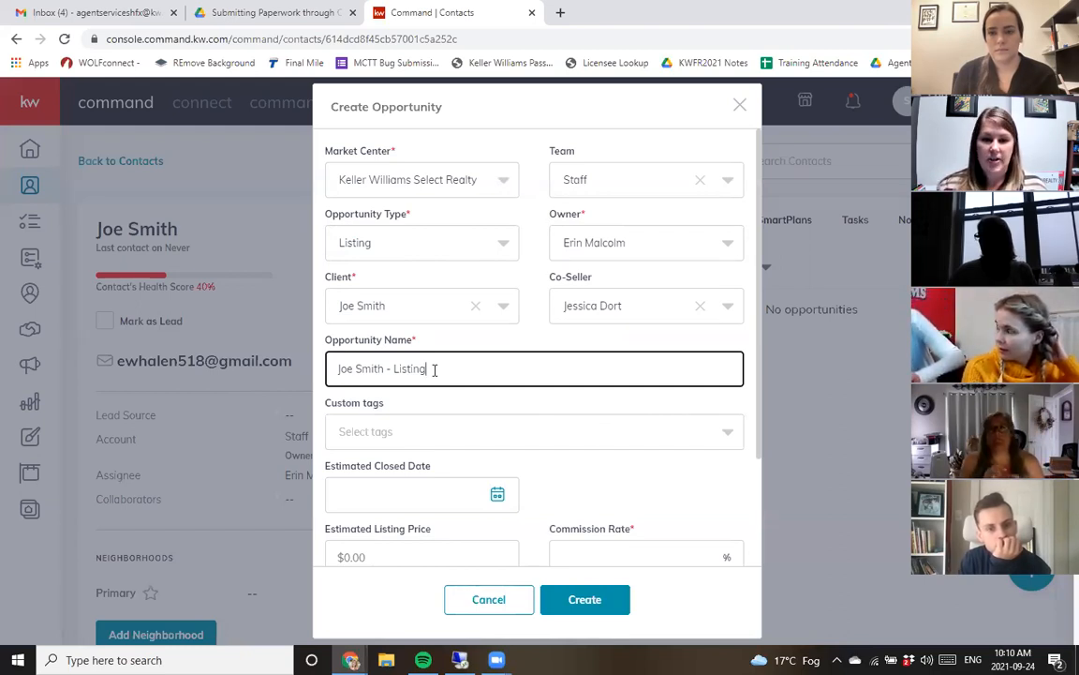
scroll(447, 365, "down", 3)
left_click(436, 293)
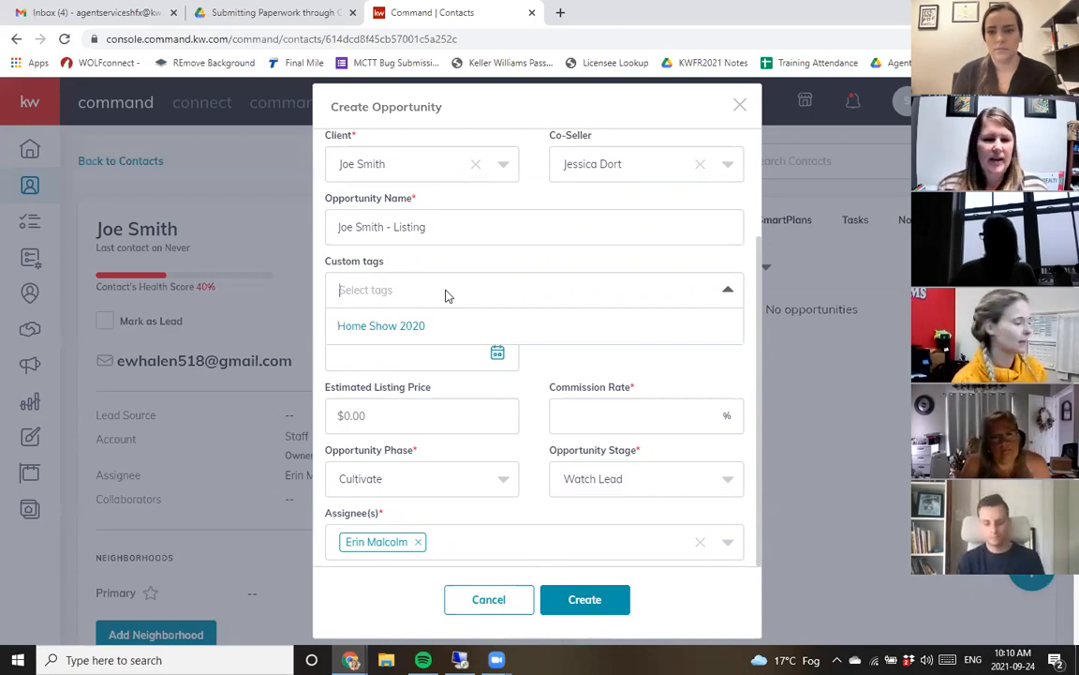
left_click(415, 351)
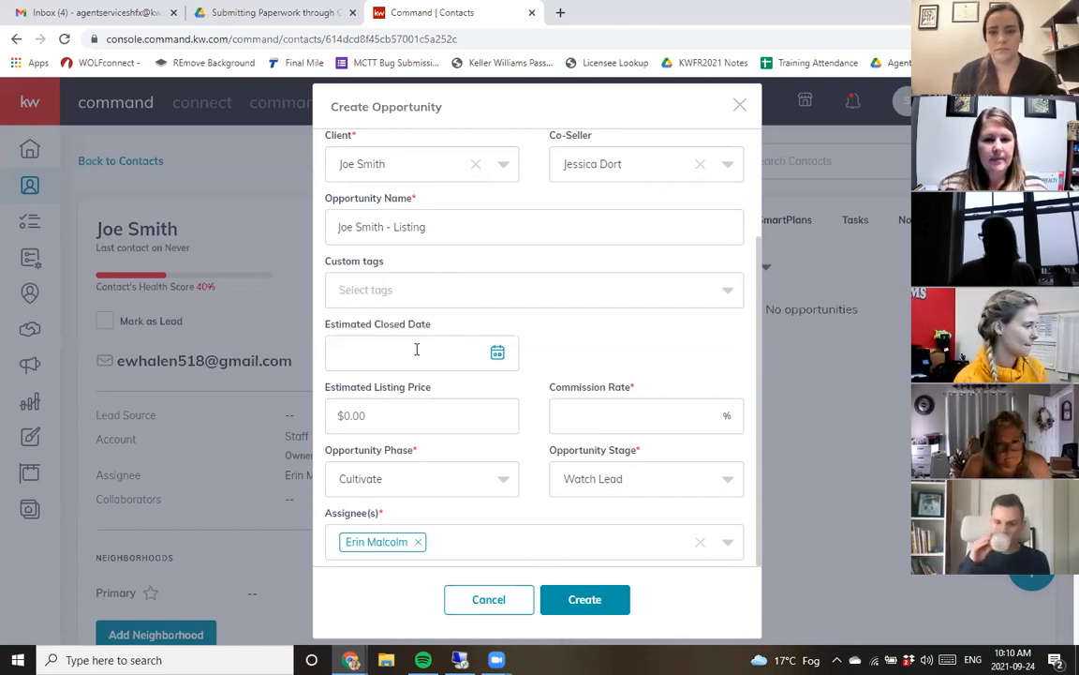
left_click(415, 350)
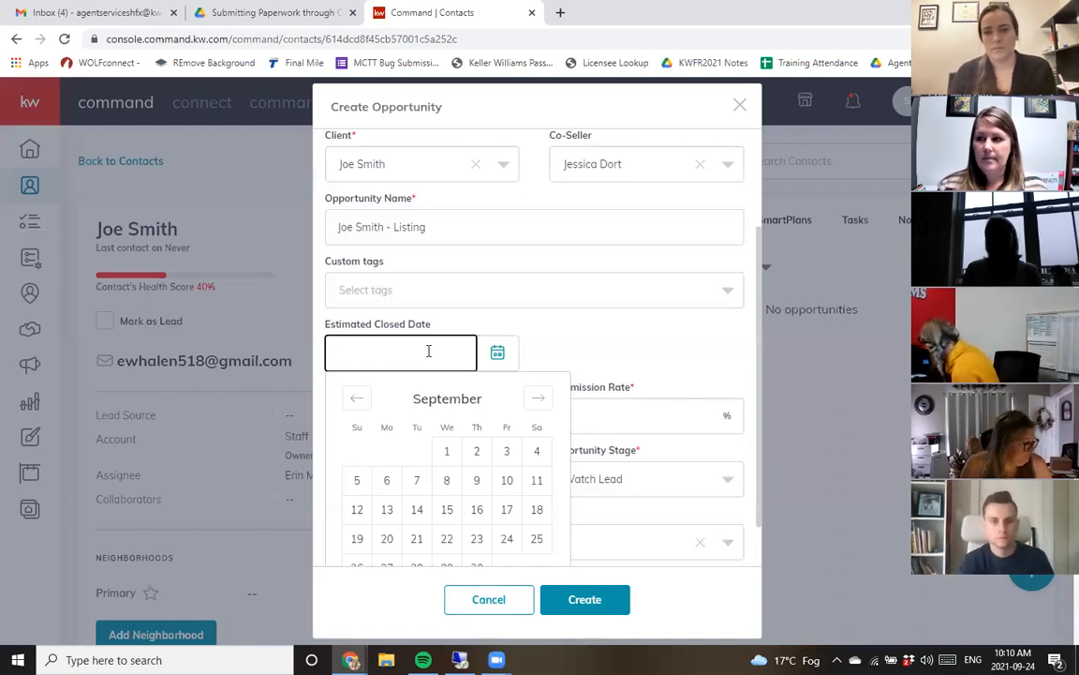
left_click(578, 341)
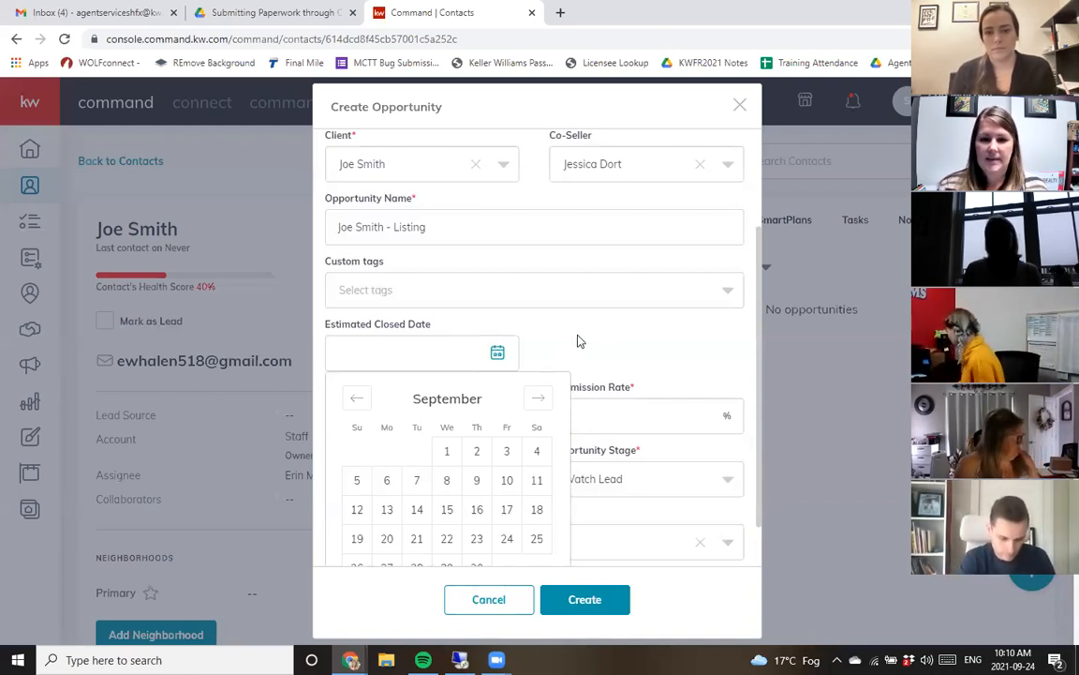
- Enter an estimated listing price of $250,000.00 and a commission rate of 2.5%
scroll(524, 375, "down", 1)
left_click(414, 421)
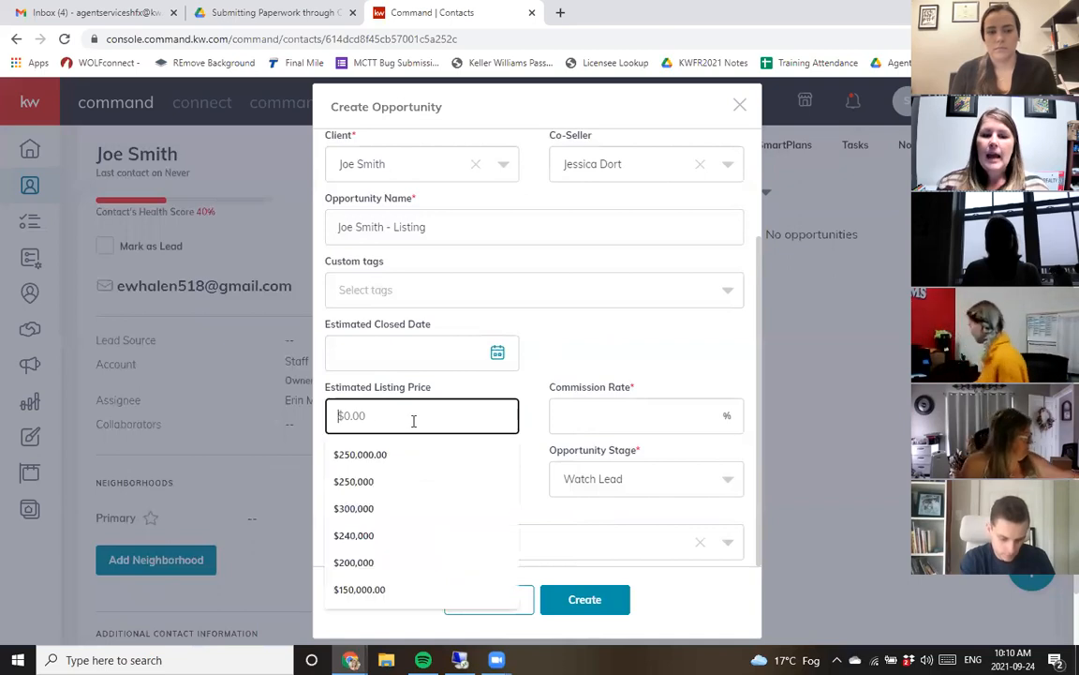
type("25")
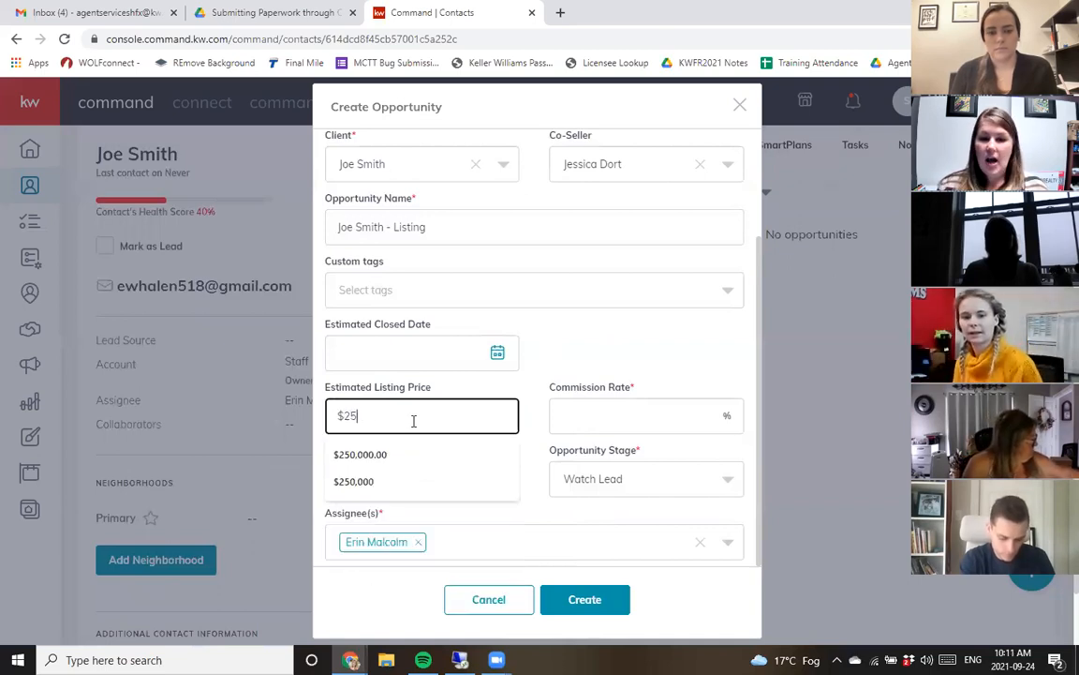
type("0,000")
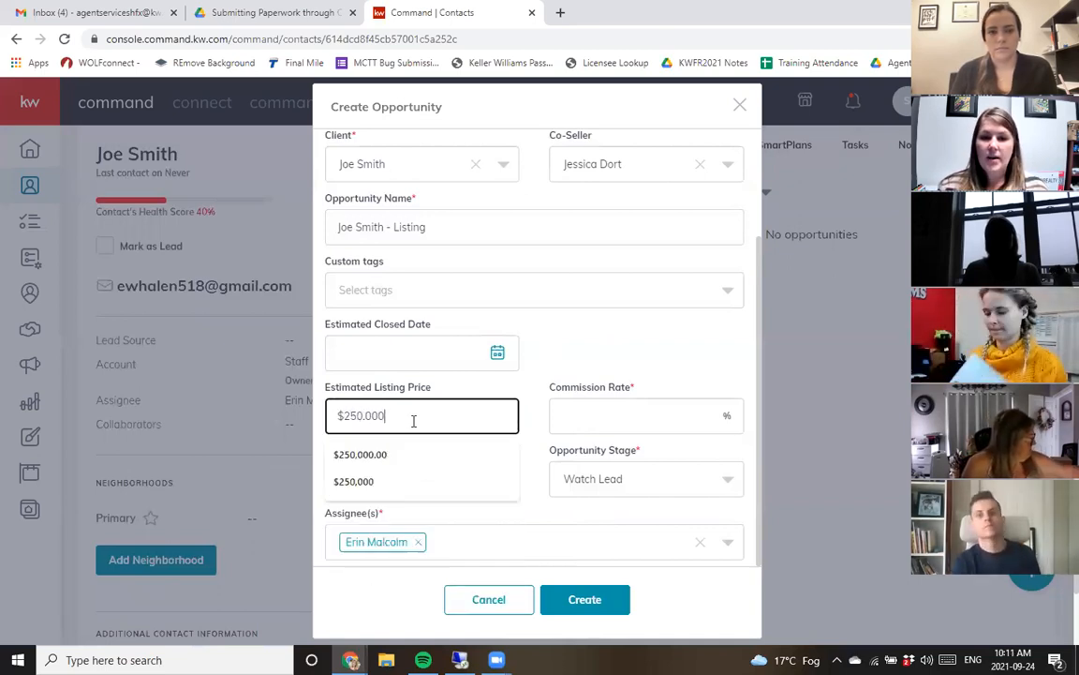
left_click(615, 360)
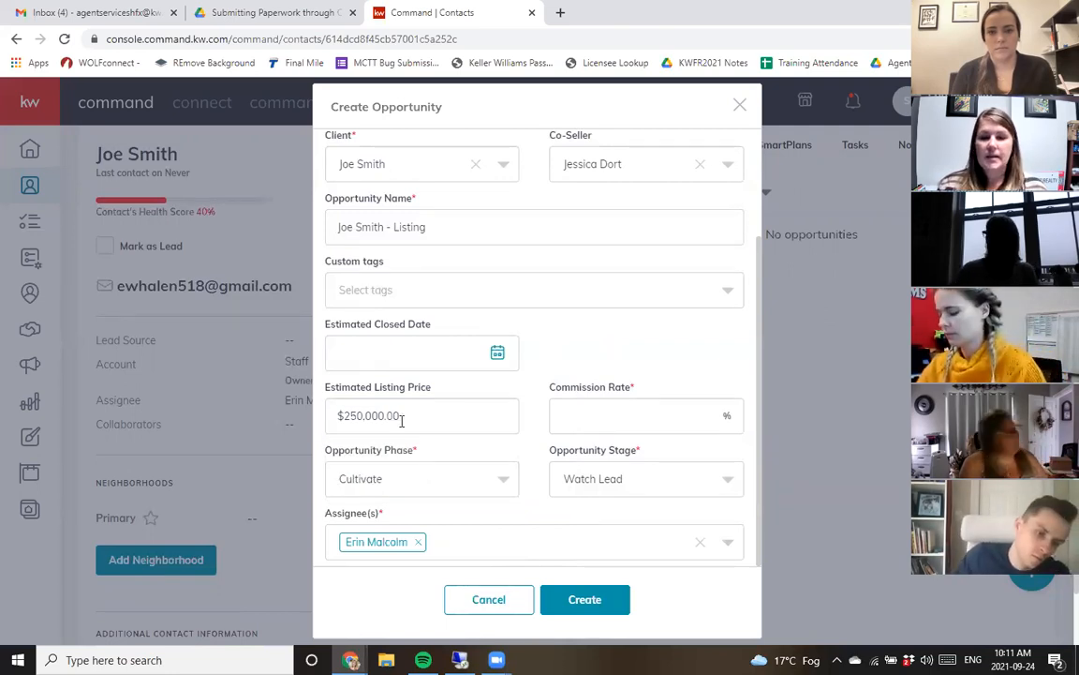
left_click(592, 415)
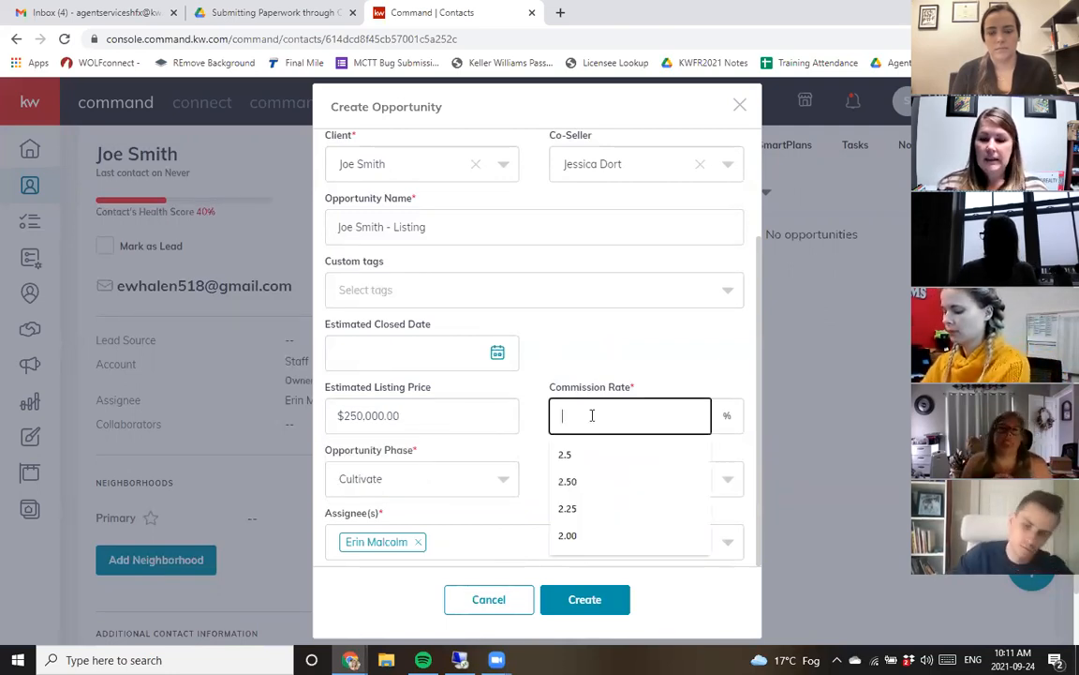
type("2.5")
left_click(633, 385)
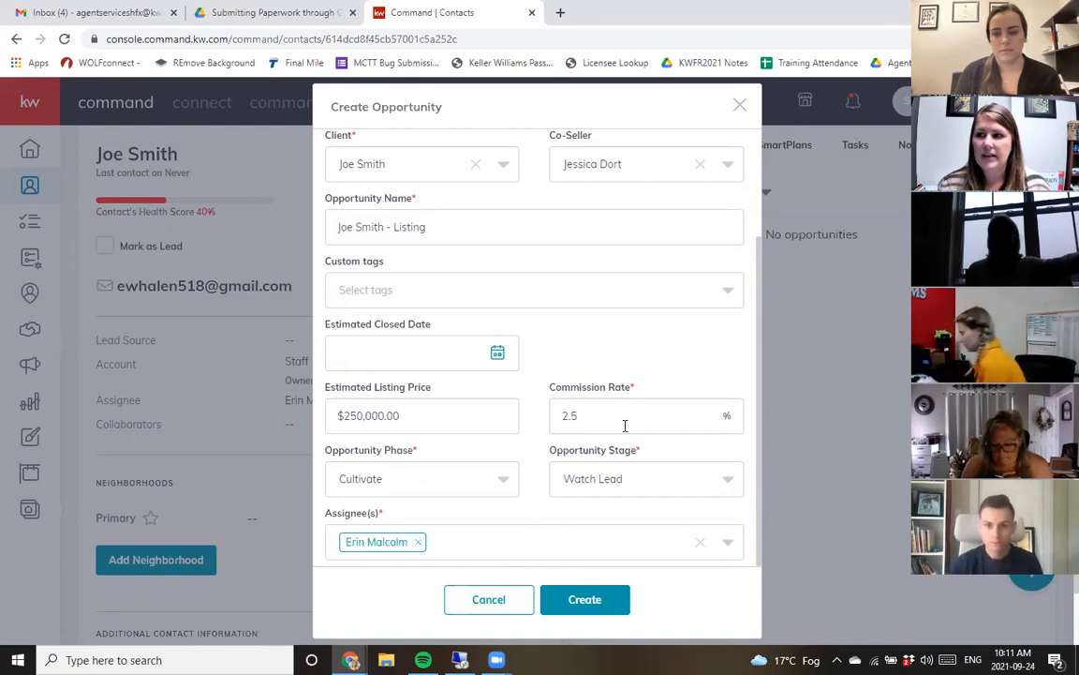
- Set the opportunity phase to Active, then close the dialog without creating the opportunity
scroll(625, 425, "down", 1)
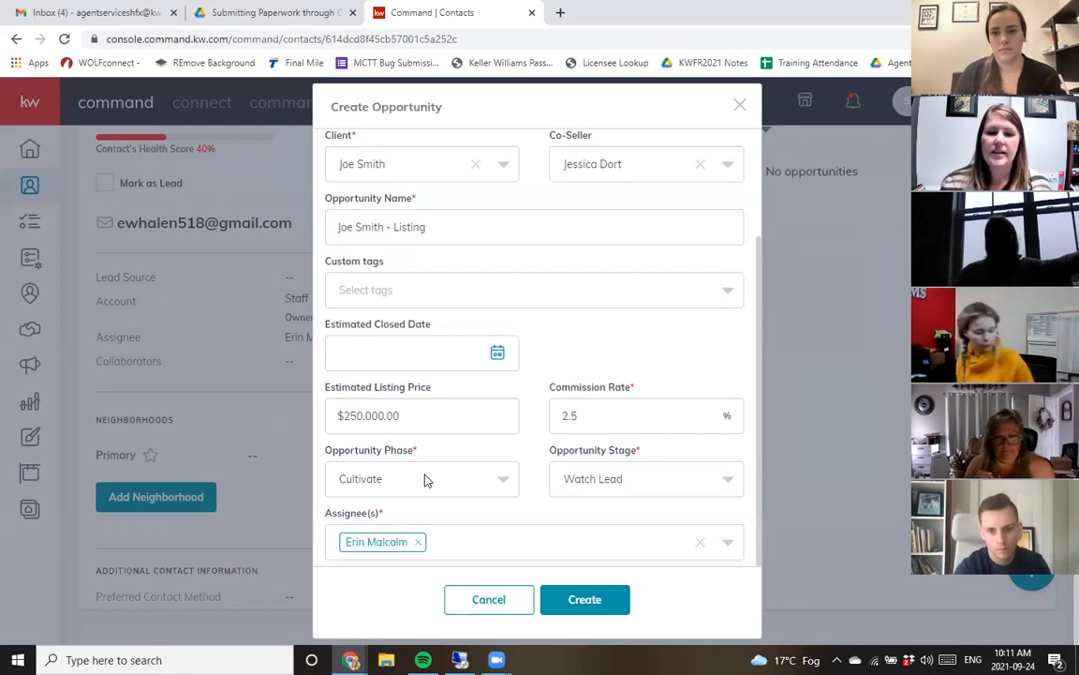
left_click(425, 478)
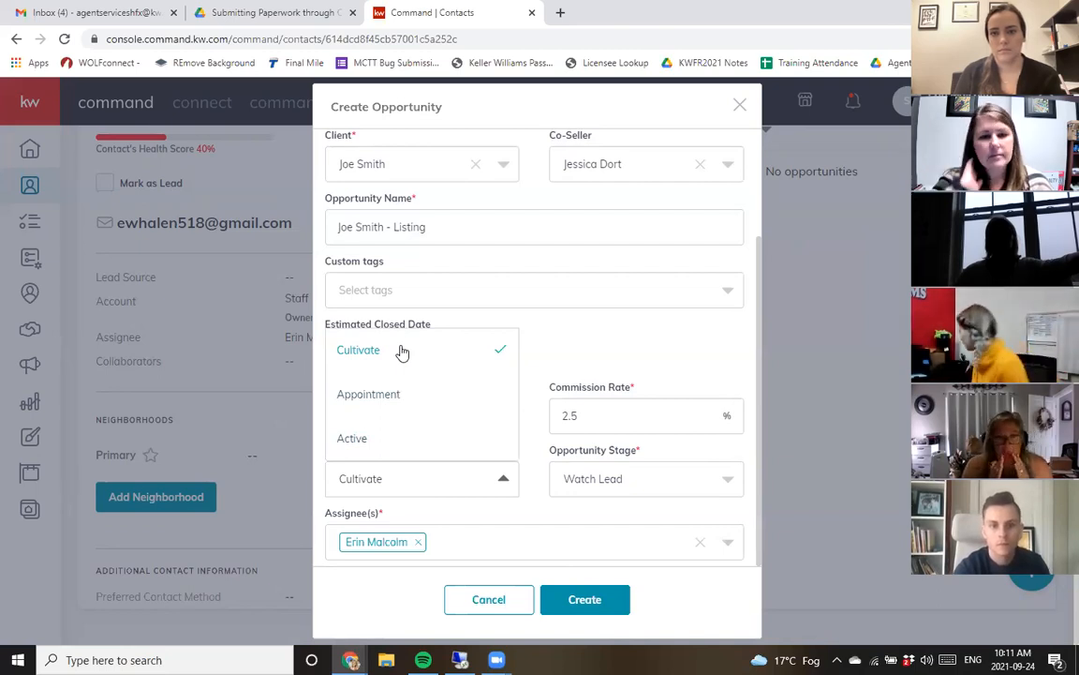
left_click(414, 437)
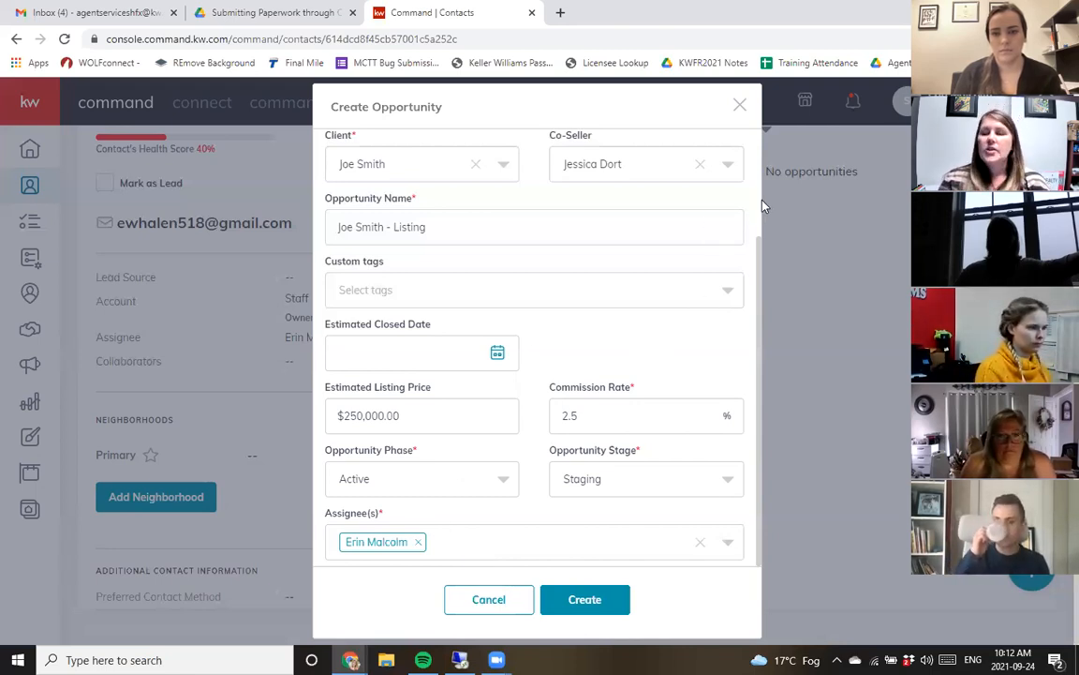
scroll(549, 385, "up", 3)
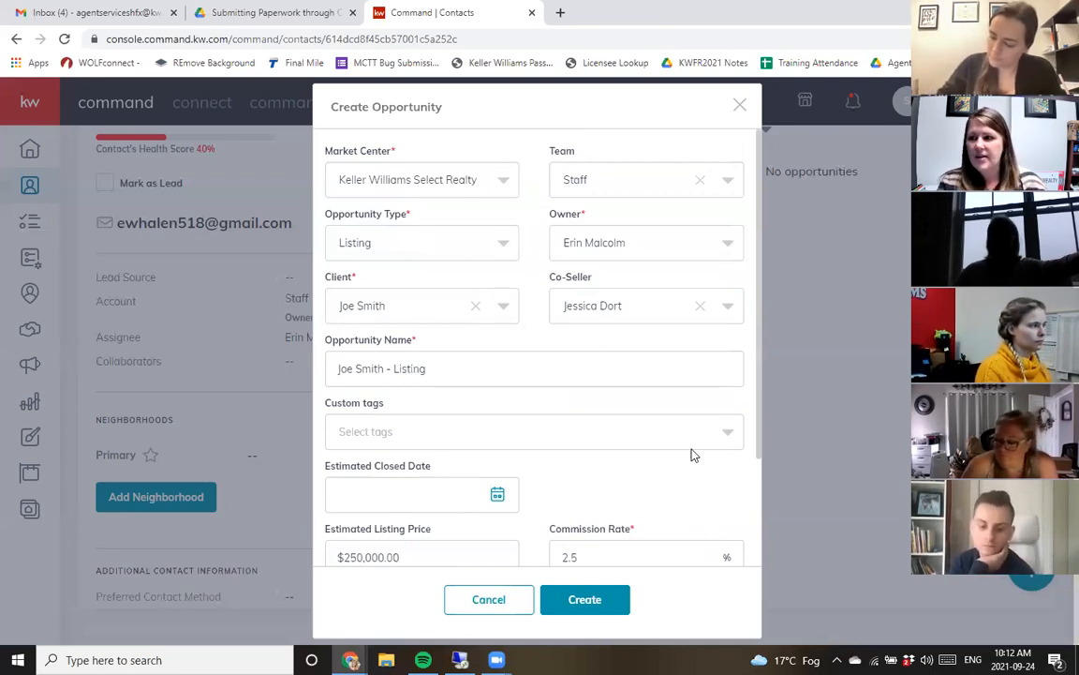
left_click(740, 106)
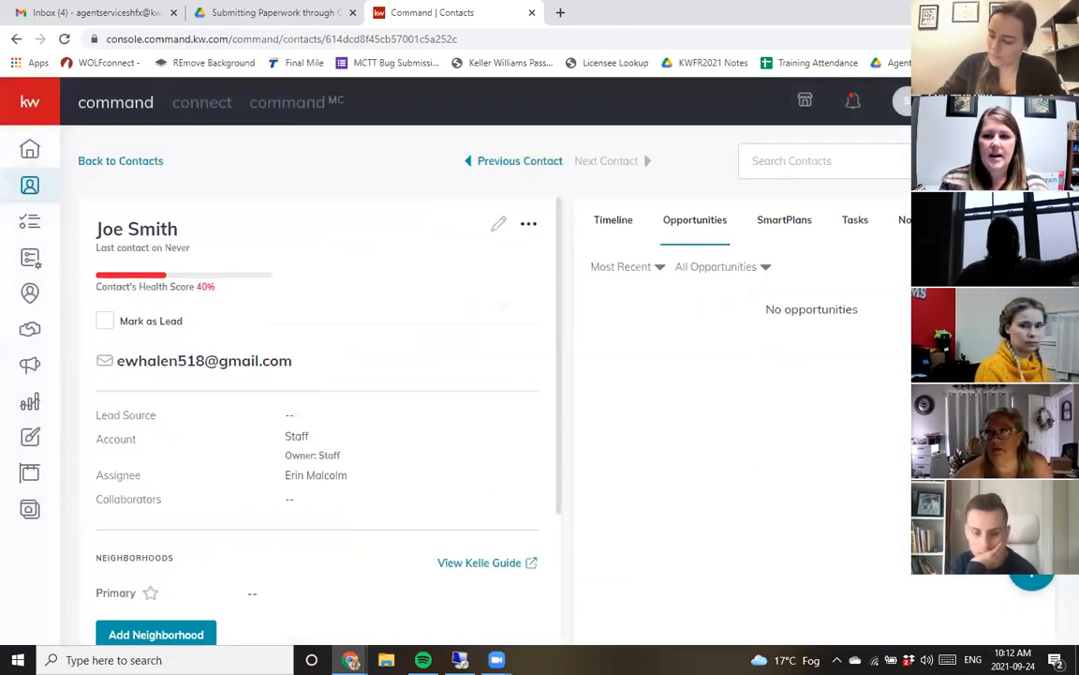
left_click(986, 267)
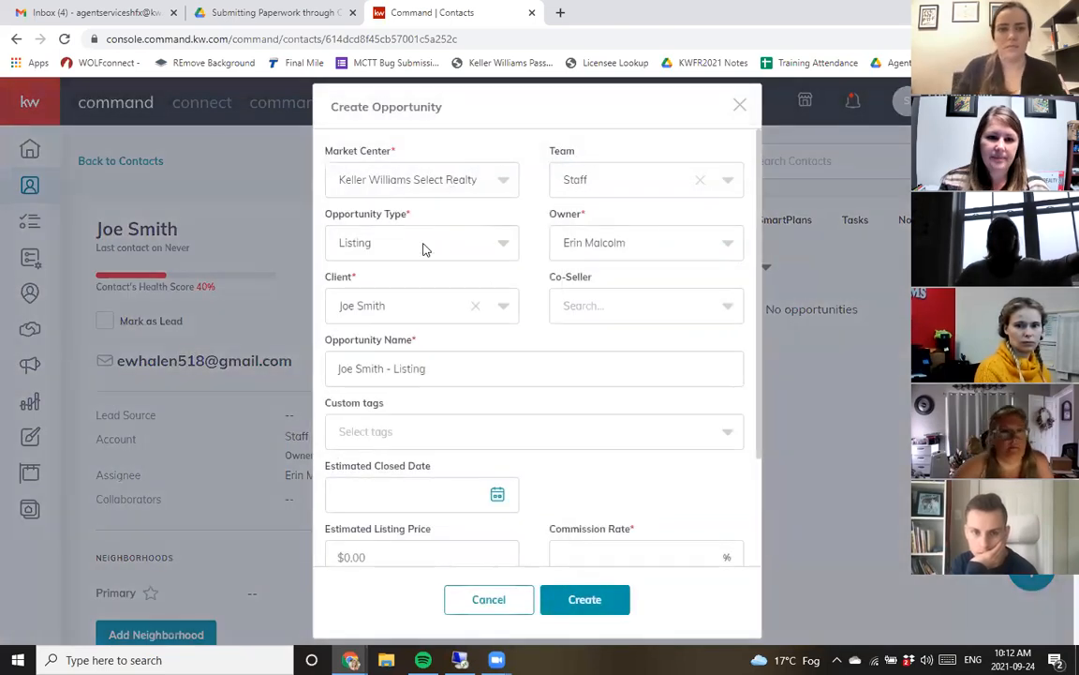
left_click(425, 249)
left_click(357, 283)
left_click(413, 254)
left_click(403, 244)
left_click(665, 311)
type("jess")
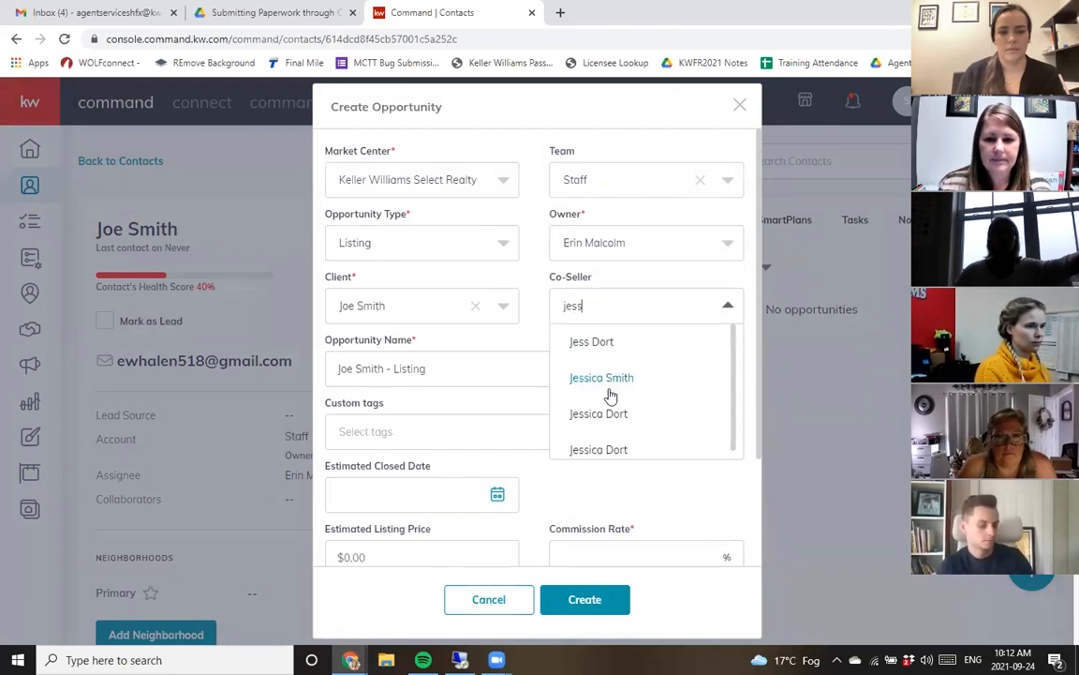
left_click(611, 413)
- Name the opportunity 222 Main Street and set the estimated closed date to October 28, 2021
left_click_drag(451, 371, 231, 365)
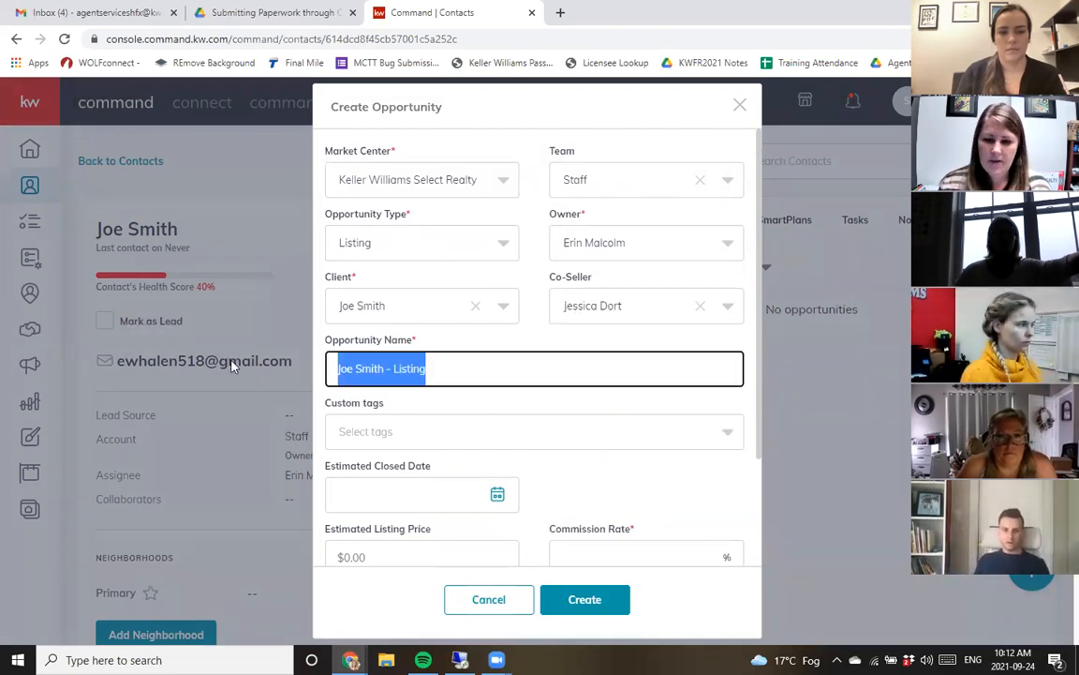
type("222 Main St")
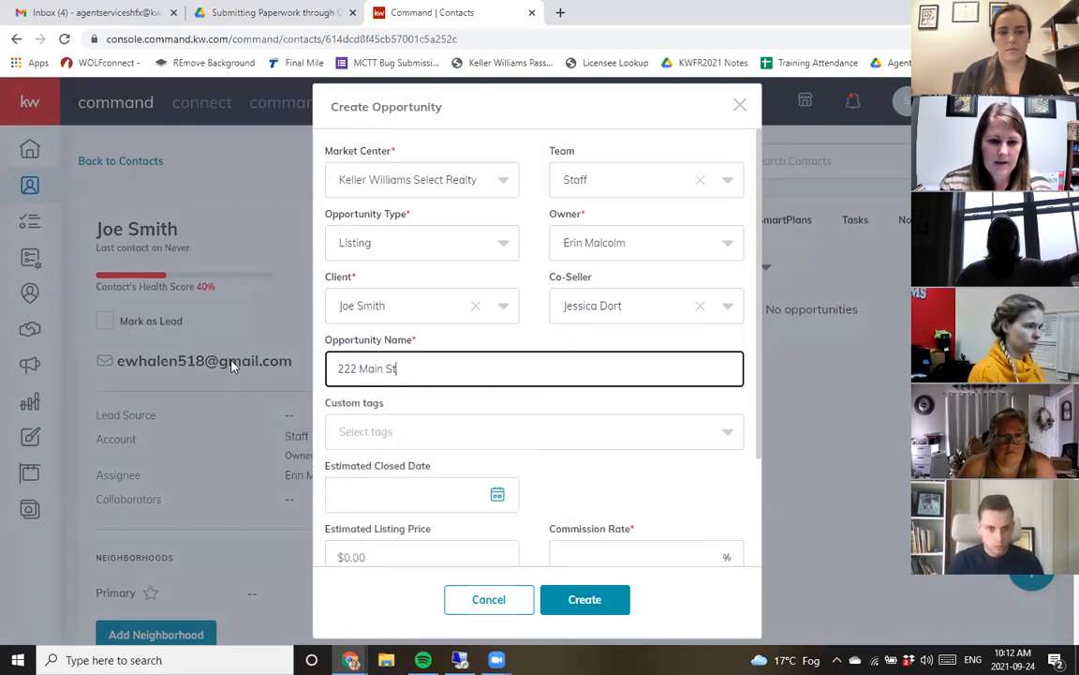
scroll(450, 384, "down", 3)
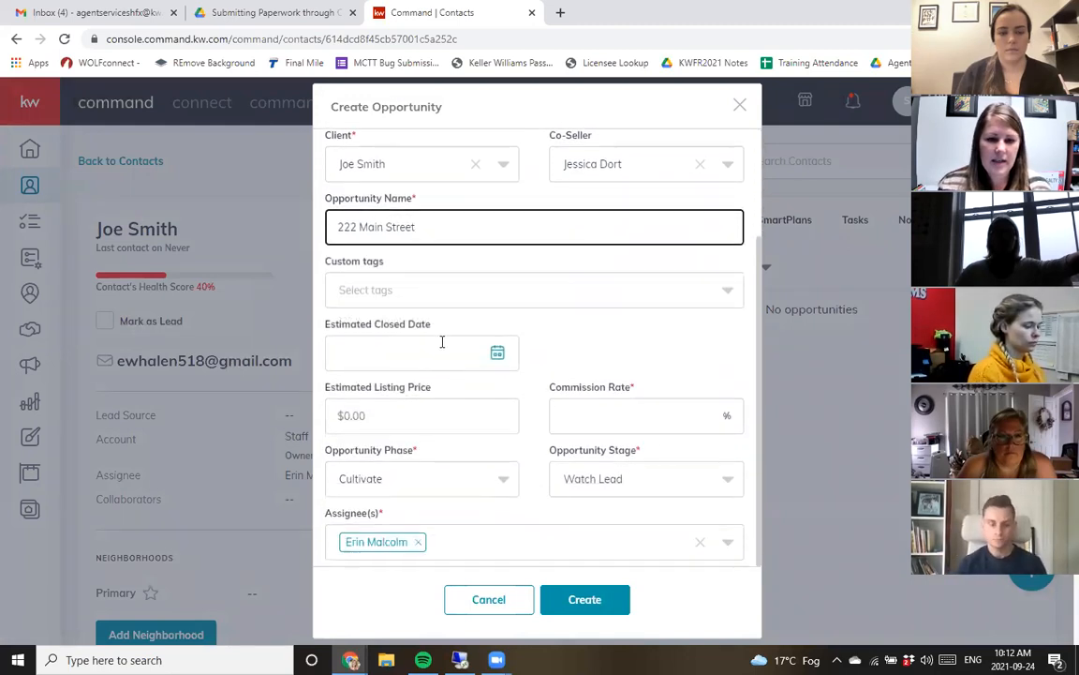
left_click(442, 342)
left_click(536, 403)
scroll(508, 481, "down", 1)
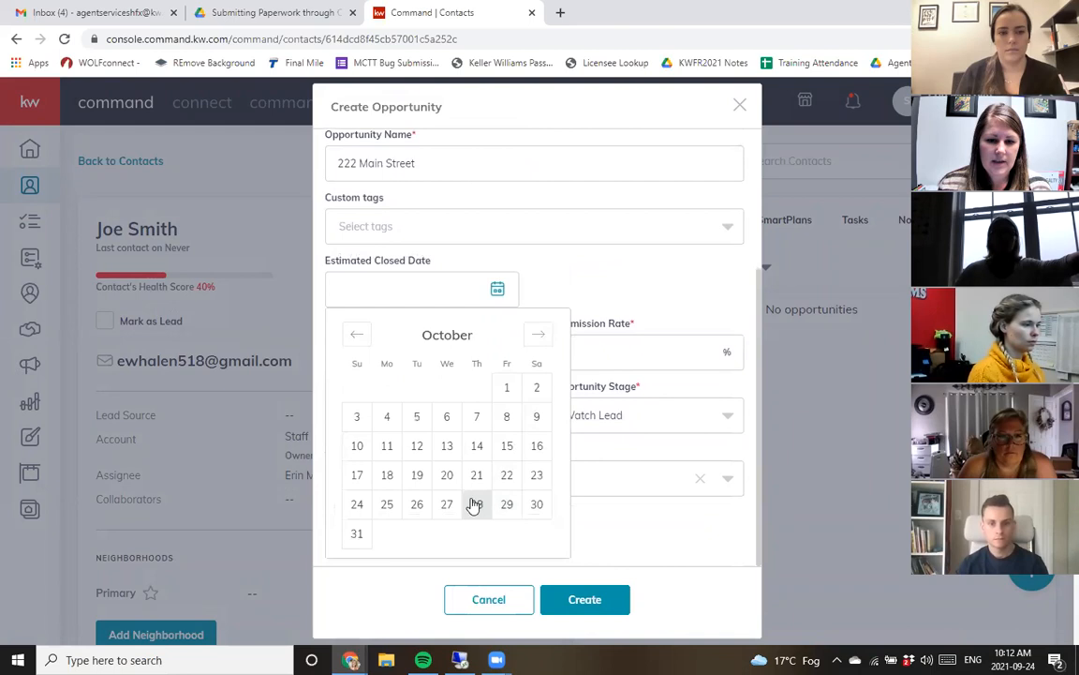
left_click(475, 504)
- Set the commission rate to 2.5% and create the opportunity
left_click(611, 423)
type("2.5")
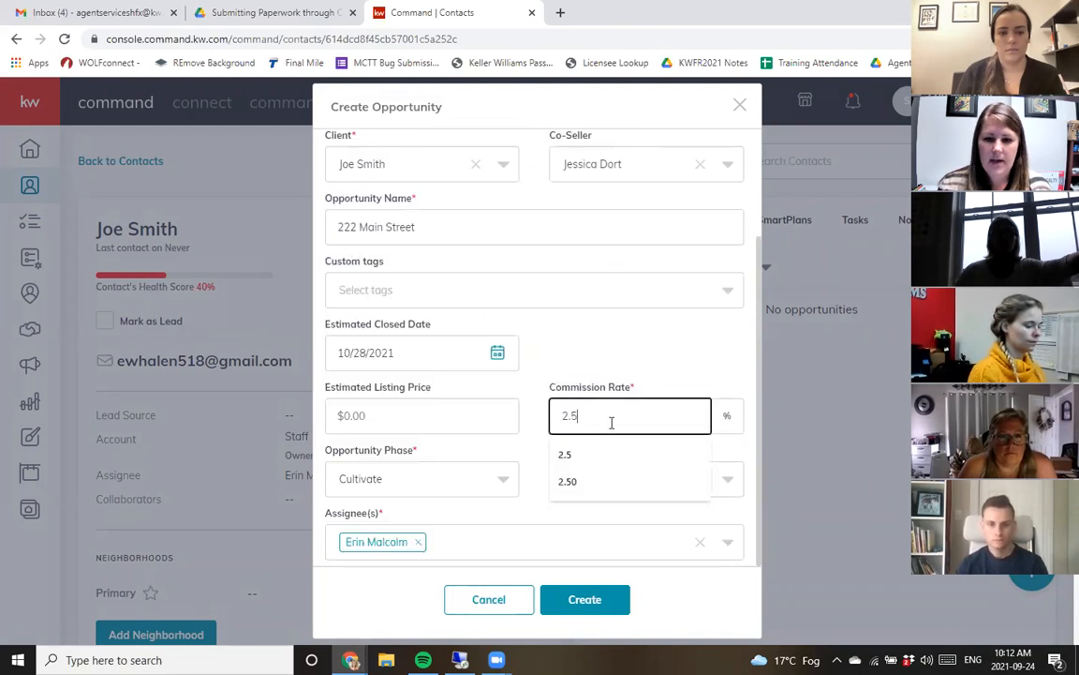
left_click(518, 392)
scroll(414, 509, "down", 2)
left_click(607, 607)
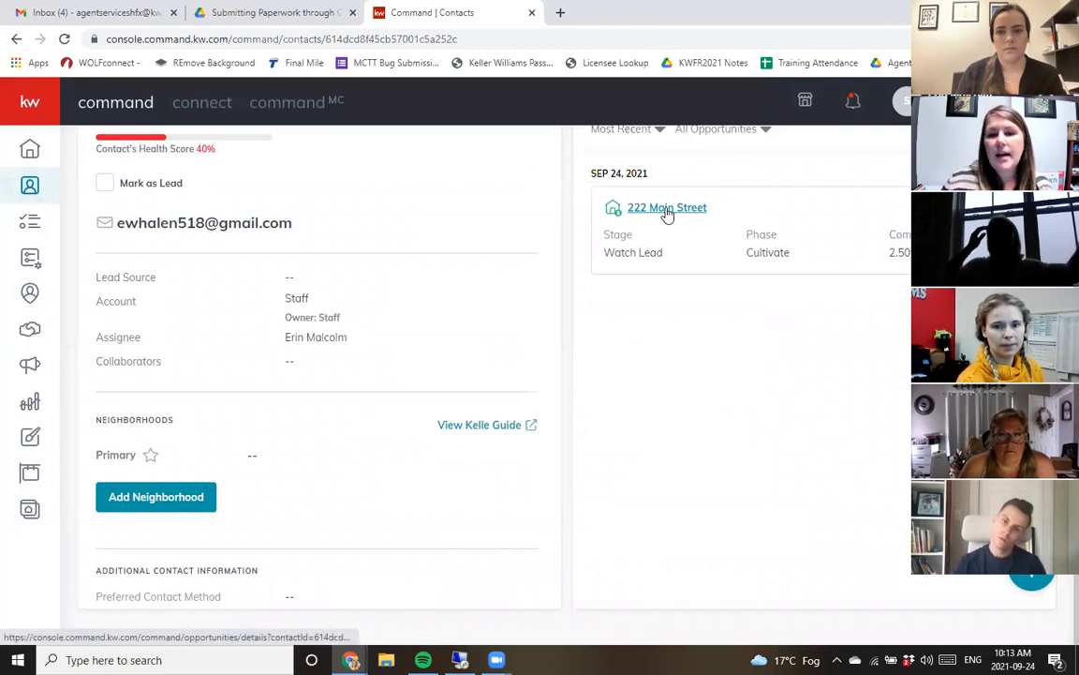
- Open the 222 Main Street opportunity and rename it 789 Main Street in its general information
scroll(703, 338, "up", 2)
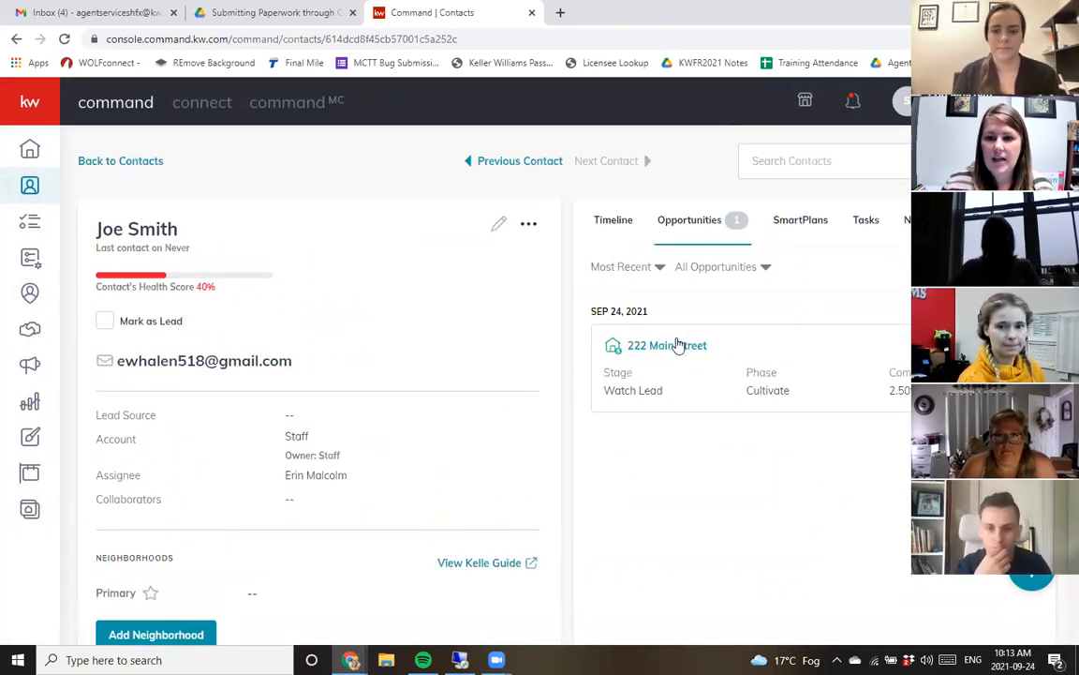
left_click(679, 346)
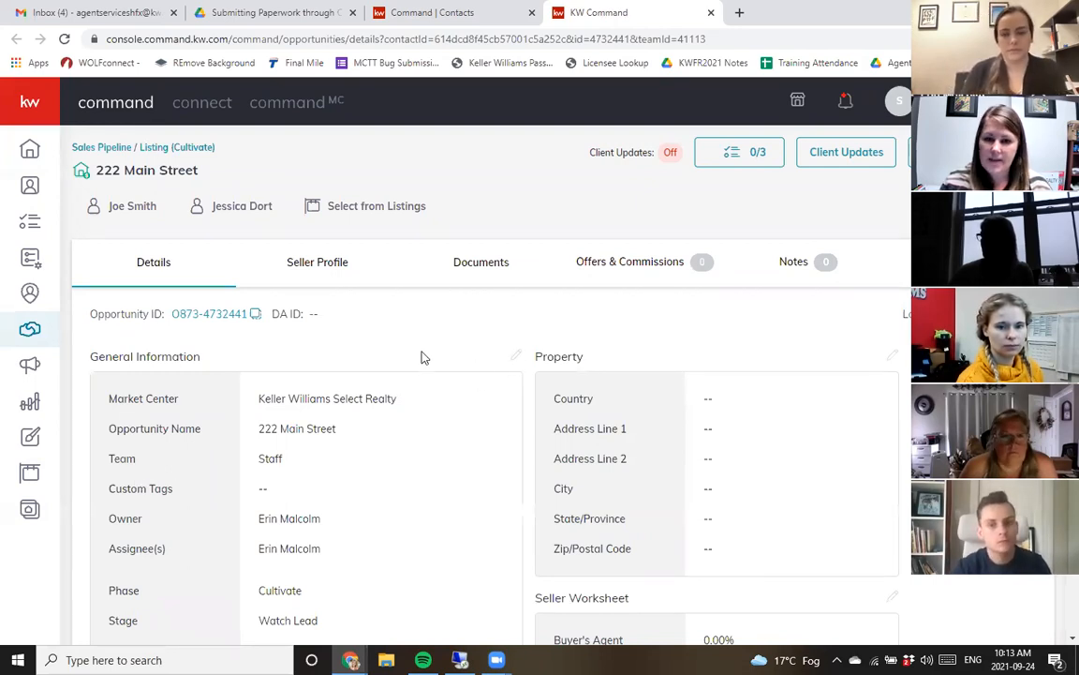
left_click(514, 363)
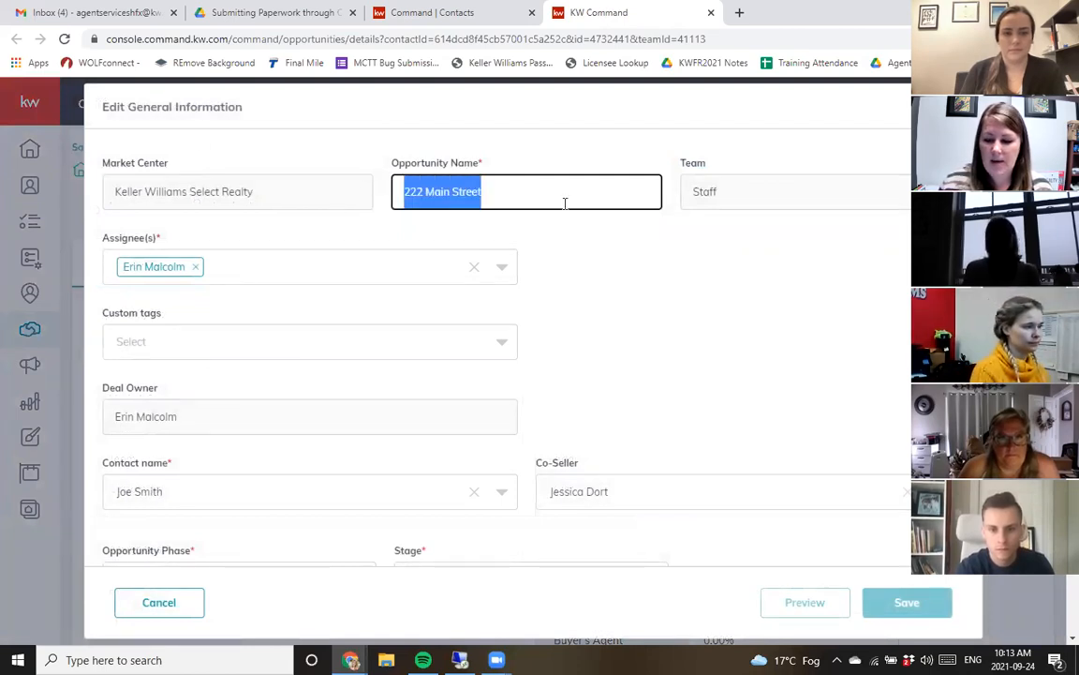
type("789 Main St")
left_click(618, 356)
scroll(618, 357, "down", 1)
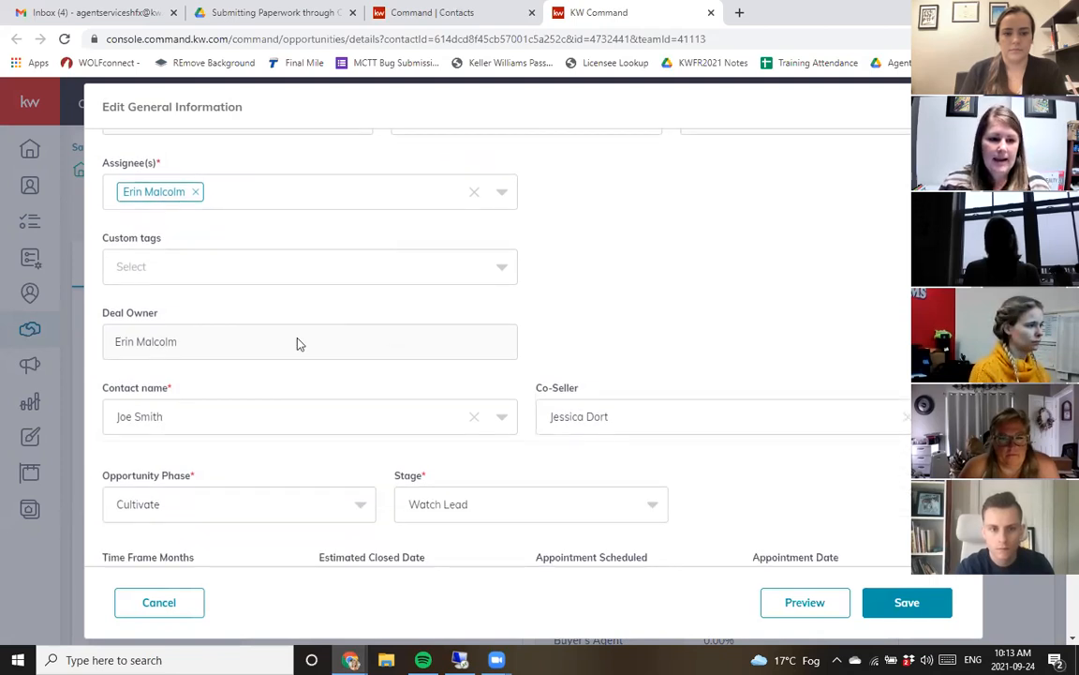
scroll(298, 344, "down", 2)
left_click(465, 436)
scroll(552, 419, "down", 1)
left_click(532, 408)
scroll(525, 440, "down", 1)
left_click(499, 474)
left_click(903, 602)
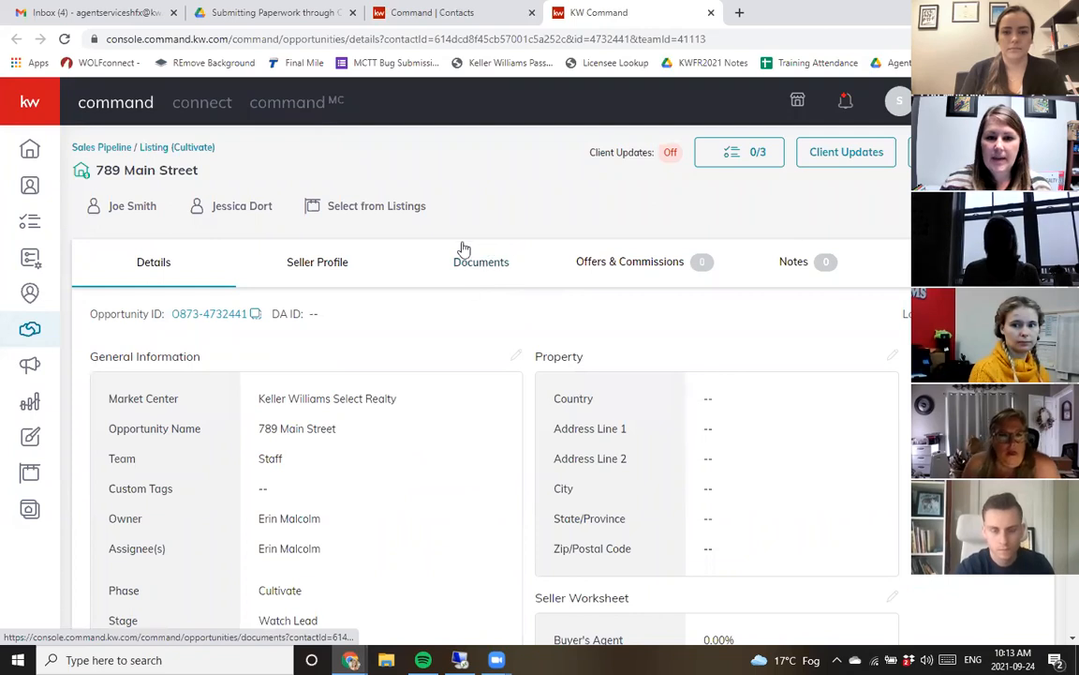
- Open the opportunity's documents and launch its linked DocuSign room
left_click(495, 266)
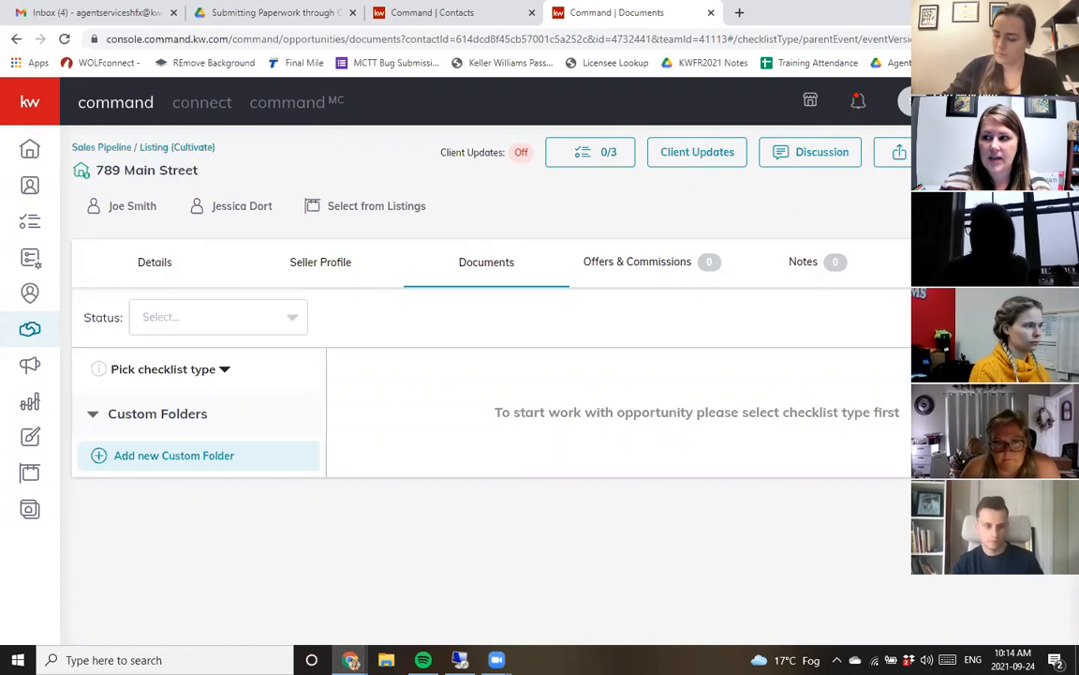
left_click(984, 317)
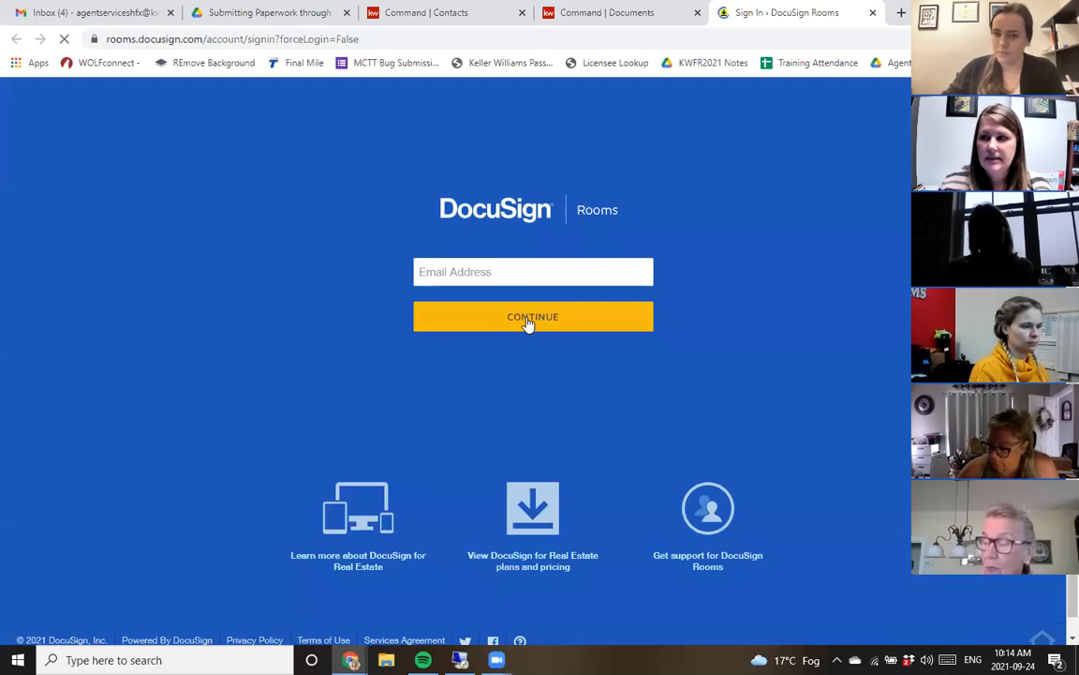
left_click(520, 263)
left_click(608, 312)
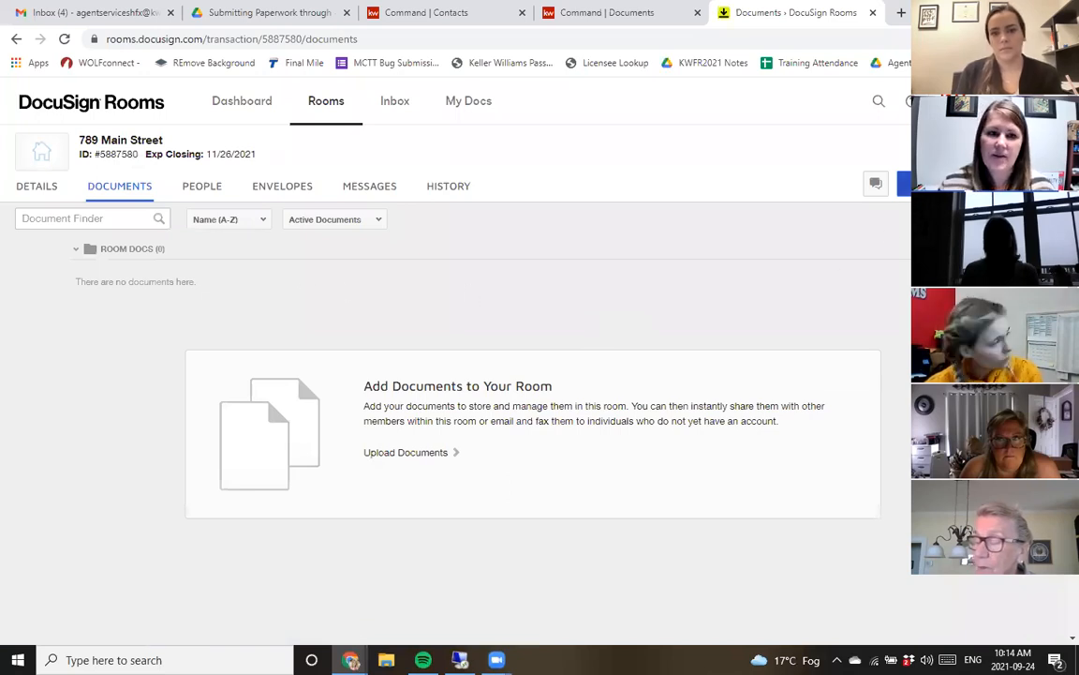
- Upload the three PDFs from the Mickey Mouse Listing folder into the room's documents, then close the DocuSign tab
left_click(935, 184)
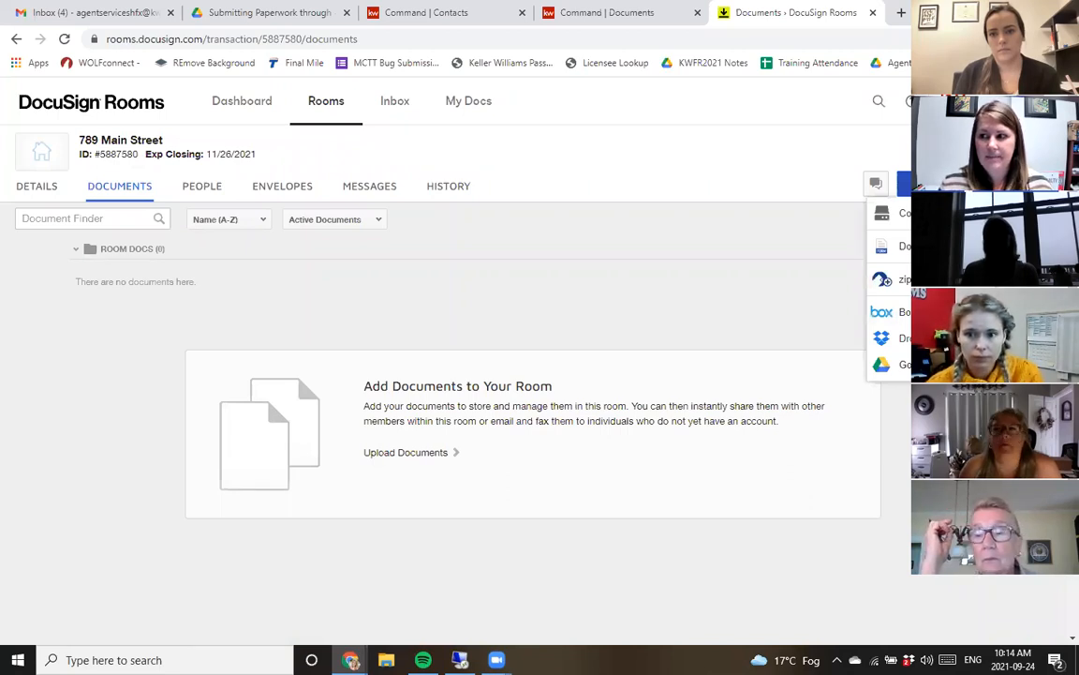
left_click(910, 210)
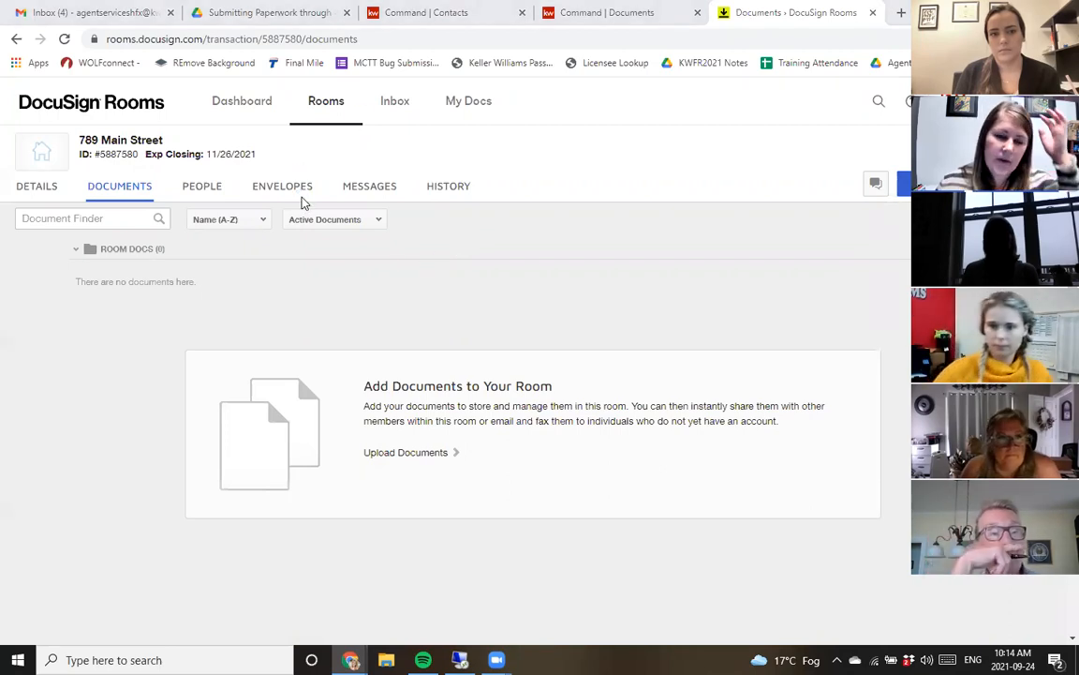
scroll(92, 161, "up", 5)
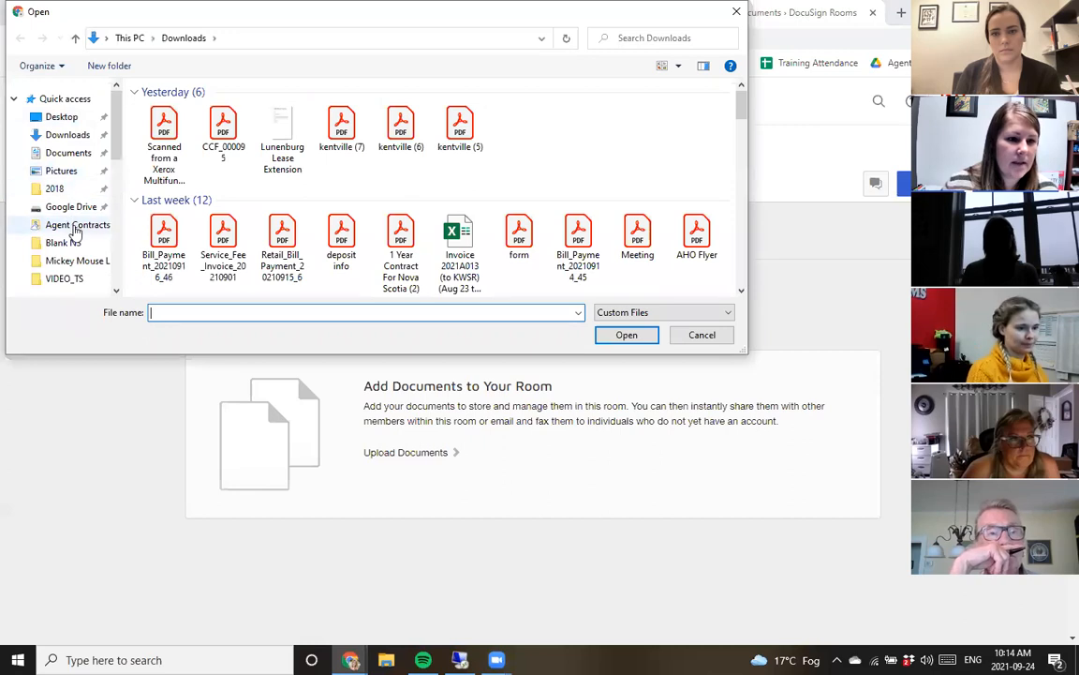
left_click(77, 261)
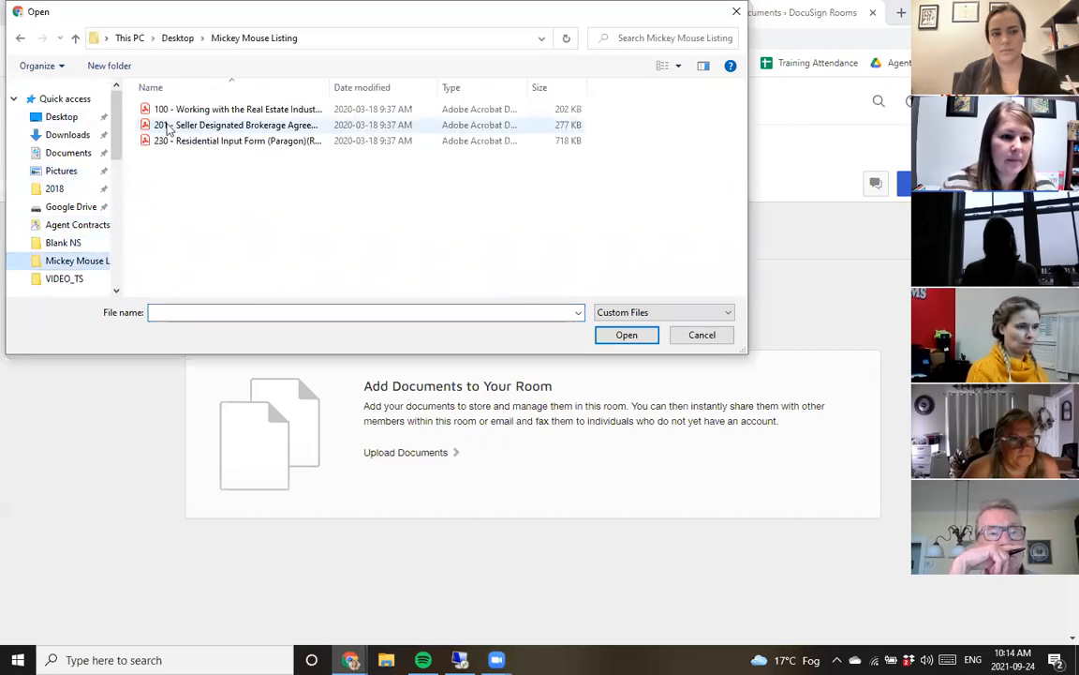
left_click_drag(187, 171, 177, 72)
left_click(625, 336)
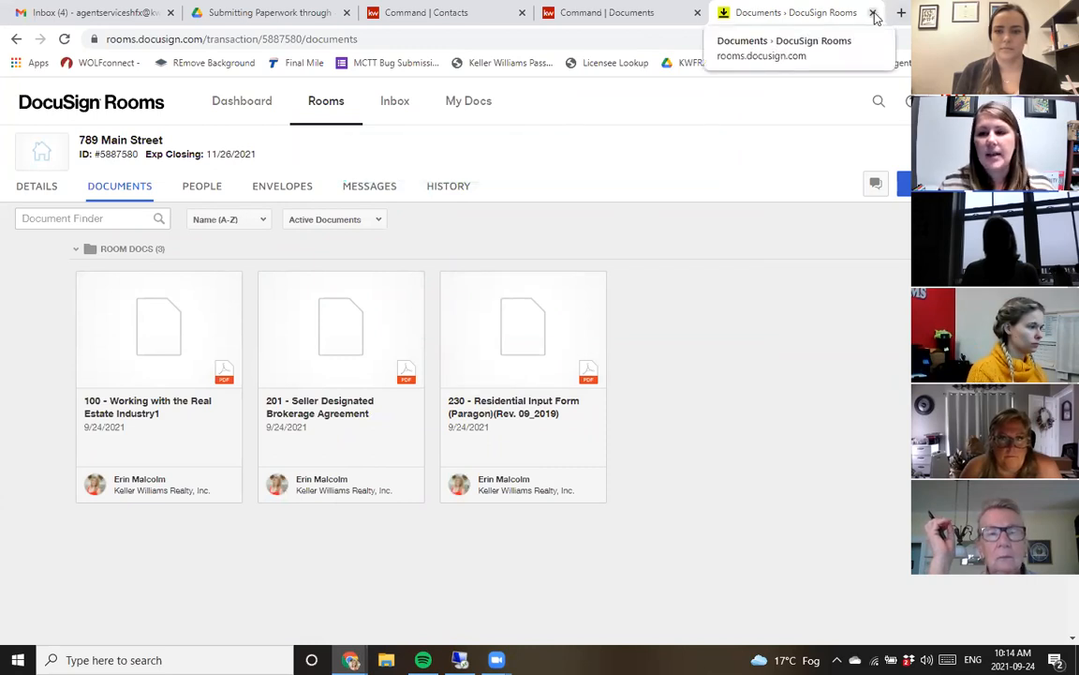
left_click(872, 13)
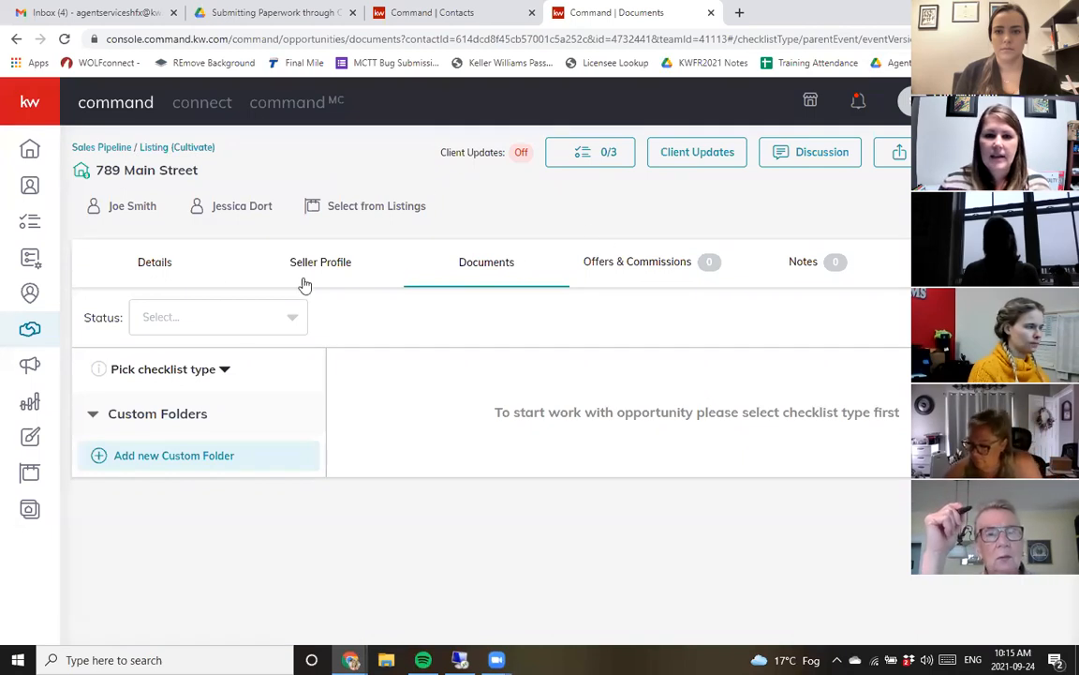
- Choose the Standard checklist type for the opportunity's documents
left_click(184, 373)
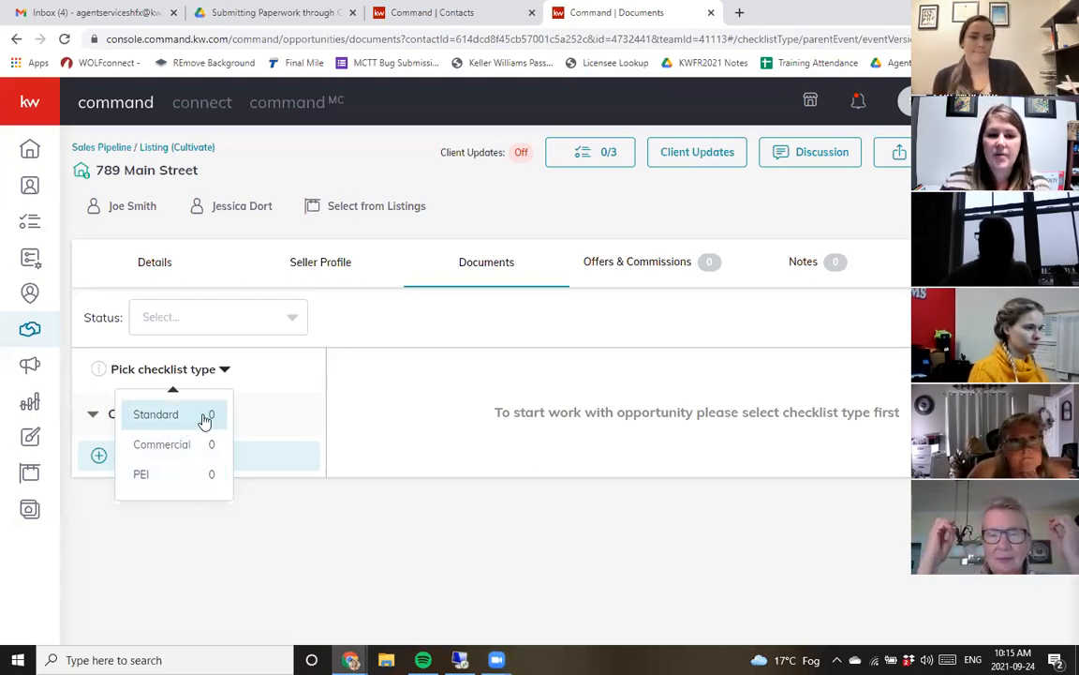
left_click(204, 418)
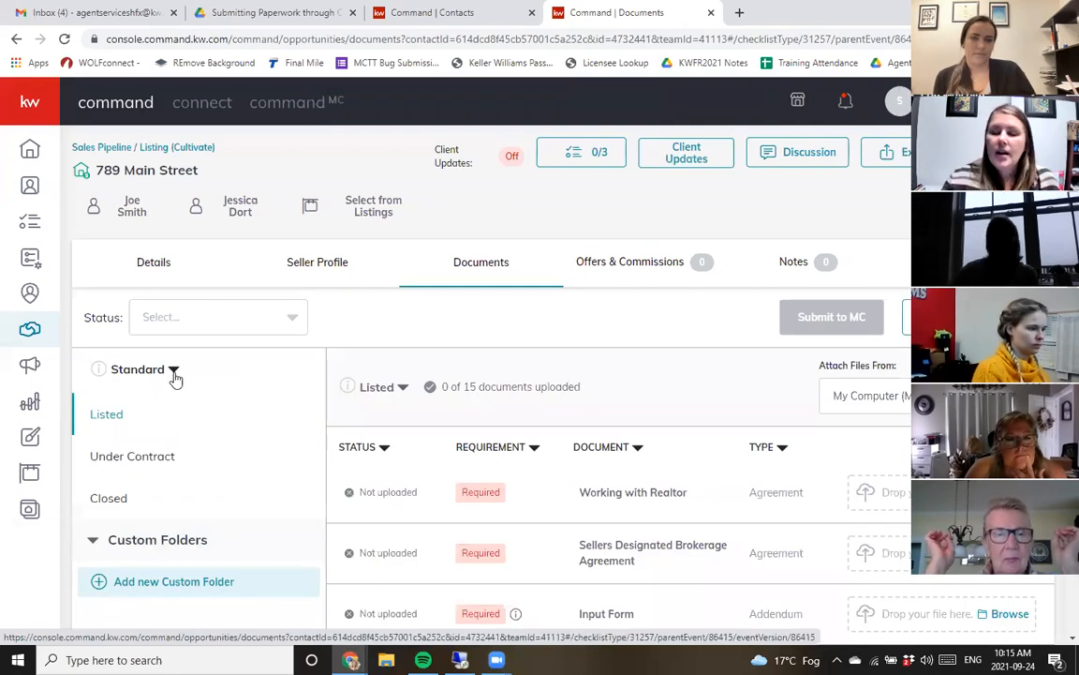
- Scroll through the Listed checklist to review the required and conditional documents
scroll(173, 378, "down", 1)
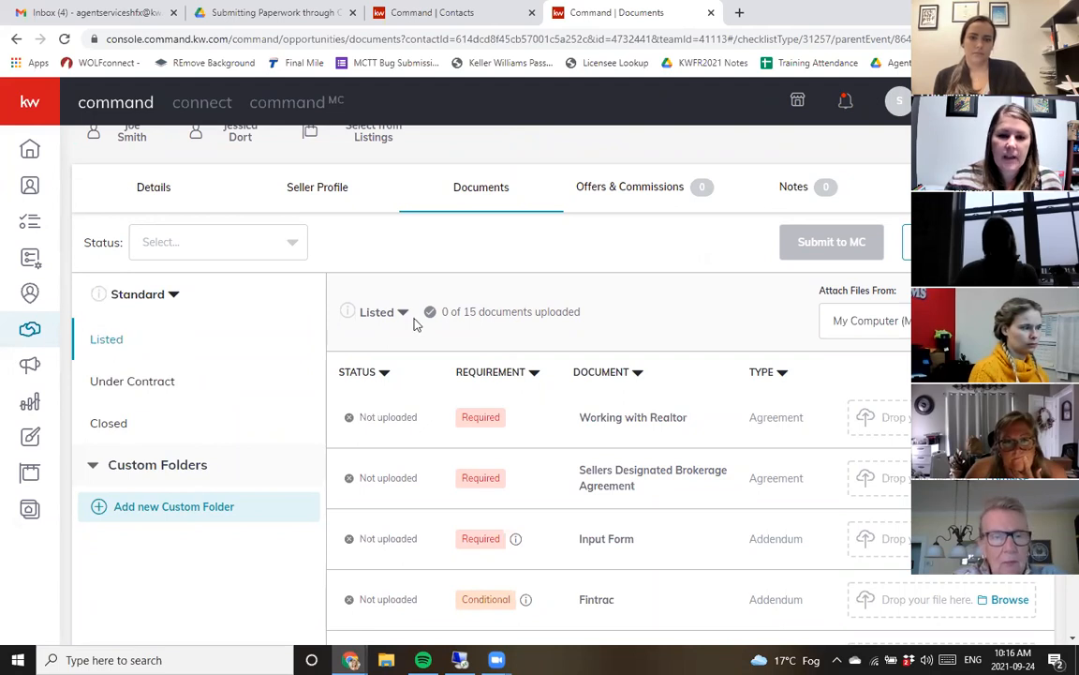
scroll(690, 356, "down", 4)
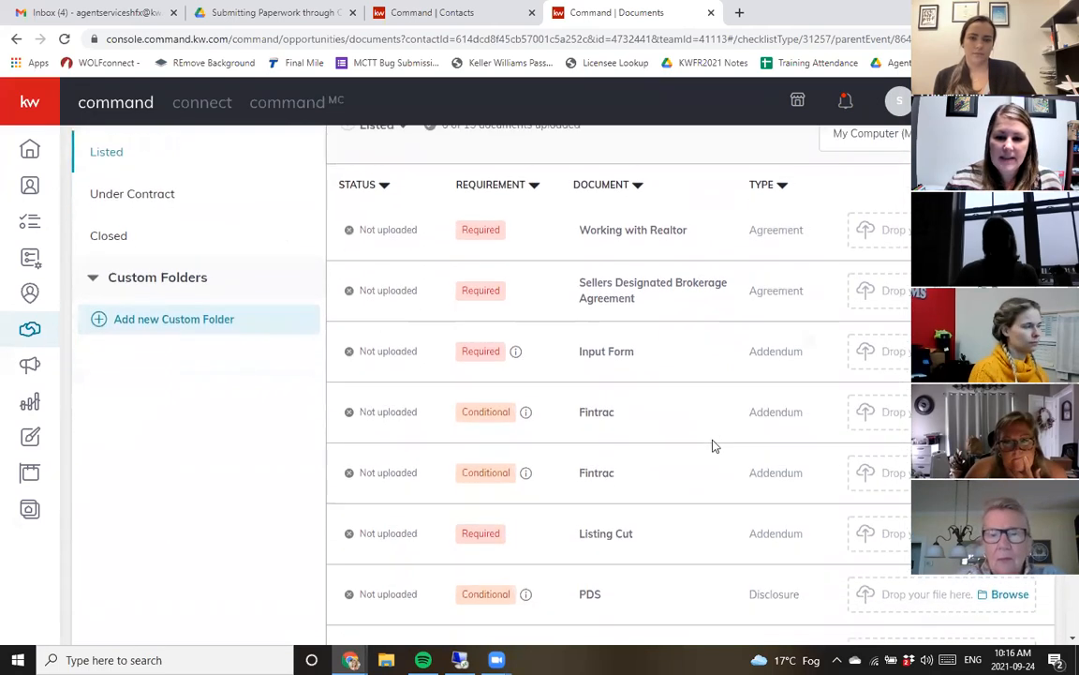
scroll(716, 498, "down", 3)
scroll(716, 501, "up", 3)
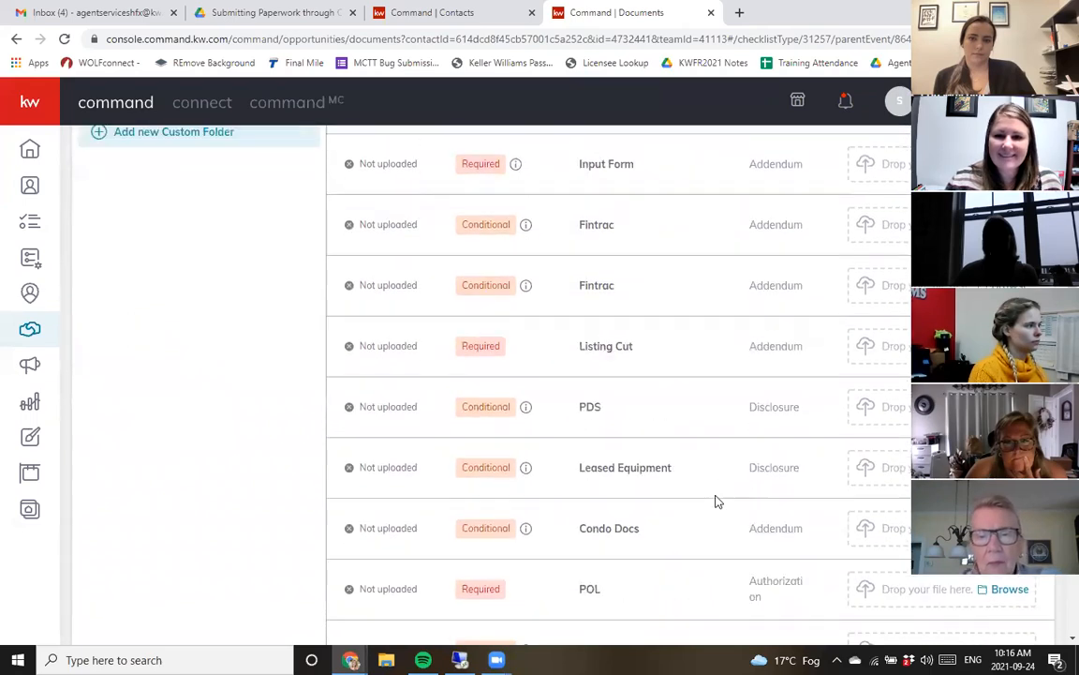
scroll(707, 469, "up", 2)
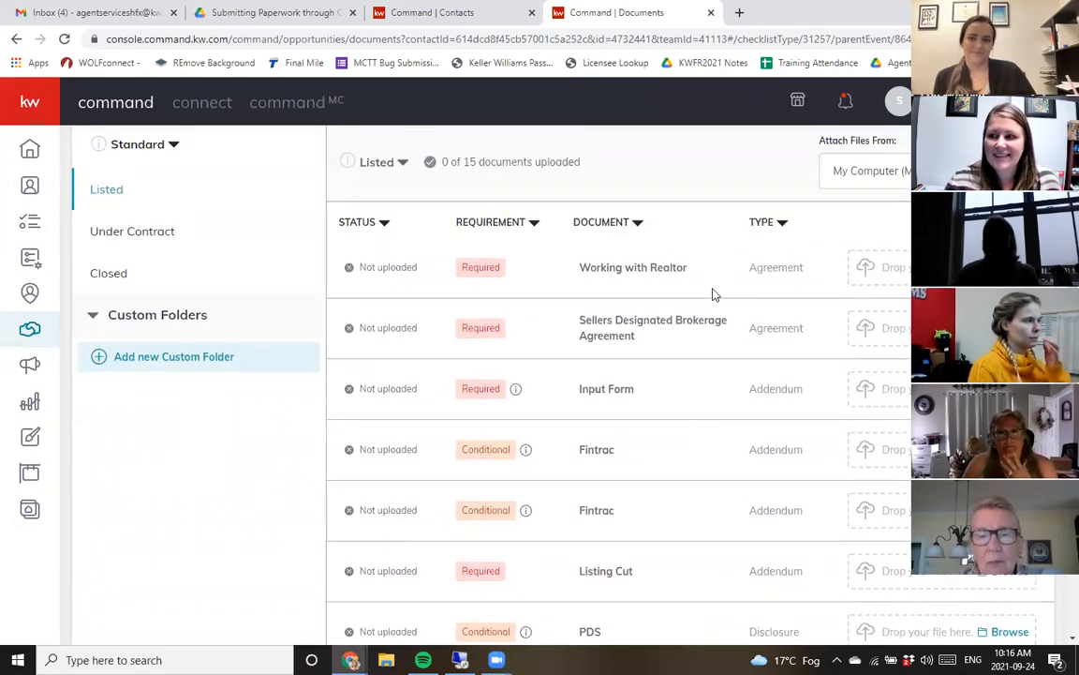
left_click_drag(588, 267, 696, 268)
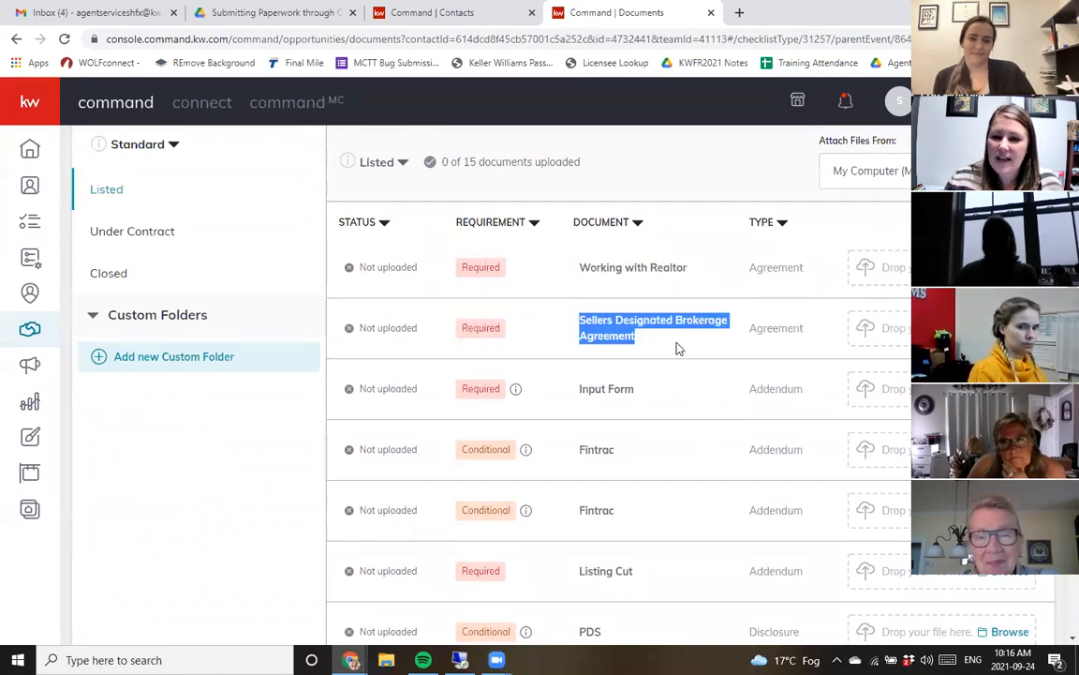
left_click_drag(603, 388, 645, 403)
left_click(617, 492)
scroll(616, 496, "down", 1)
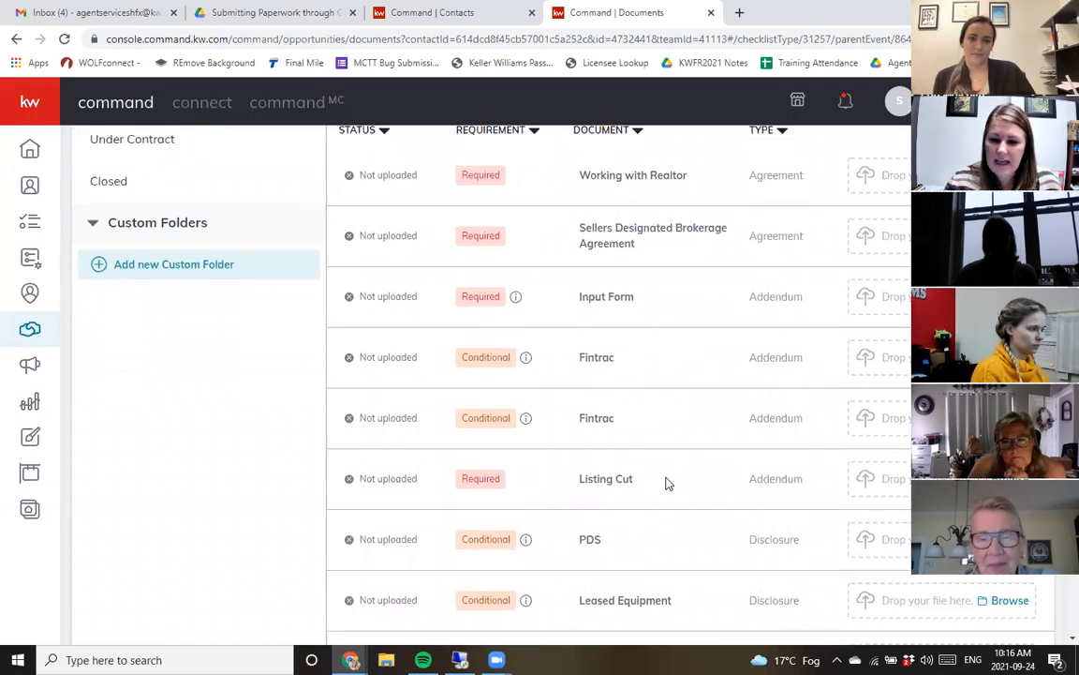
scroll(668, 483, "down", 1)
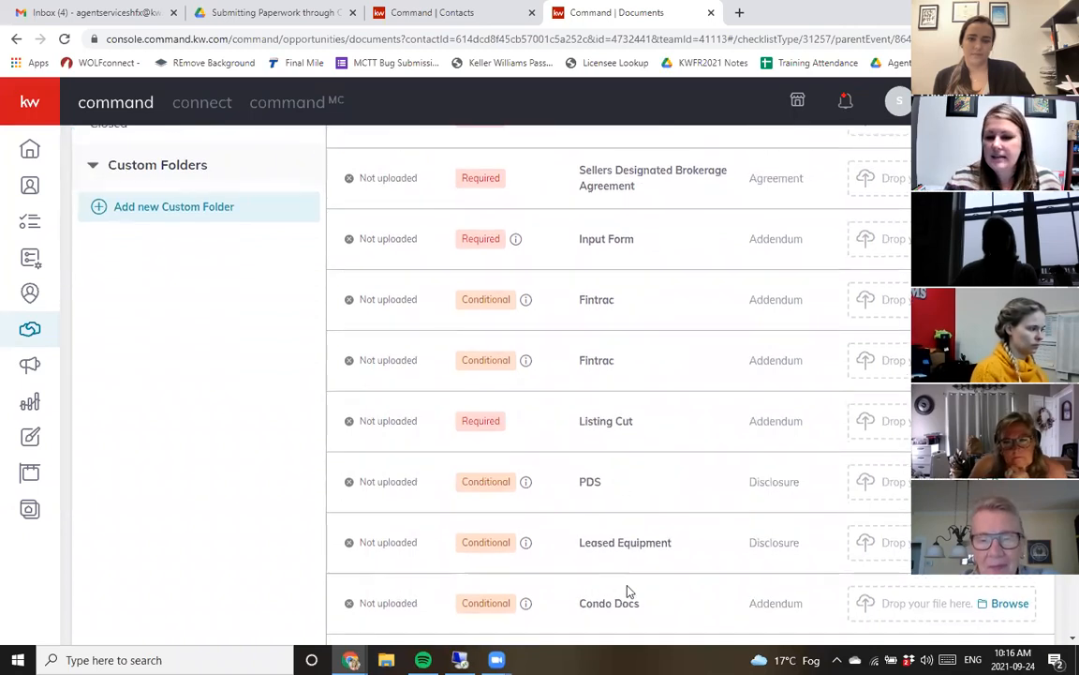
scroll(688, 559, "down", 2)
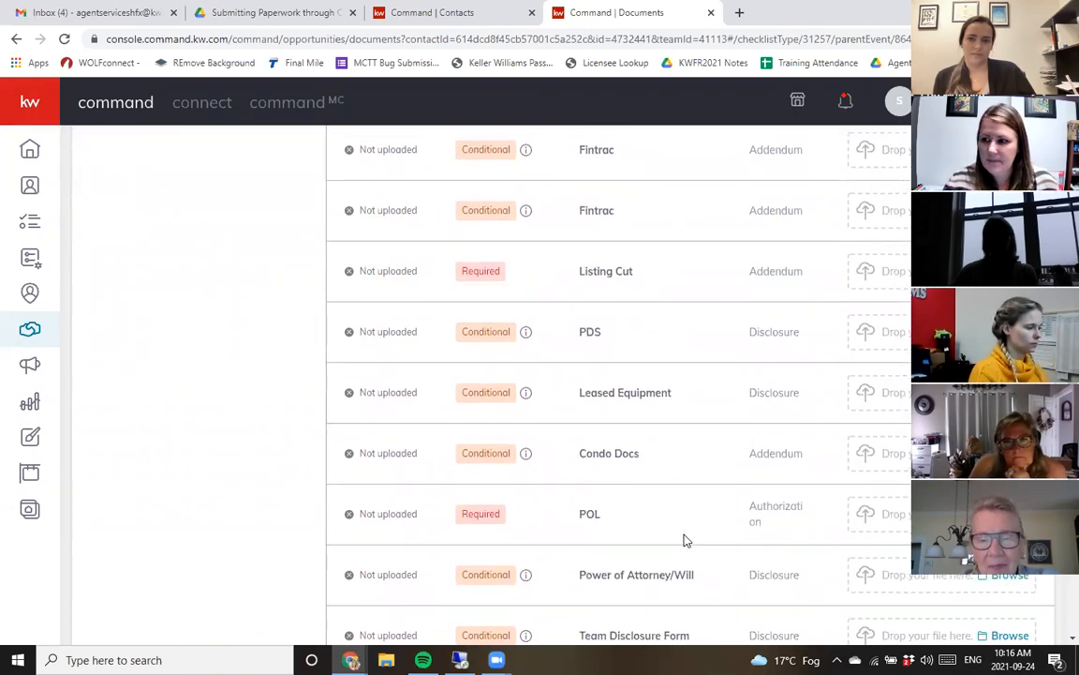
scroll(684, 540, "down", 3)
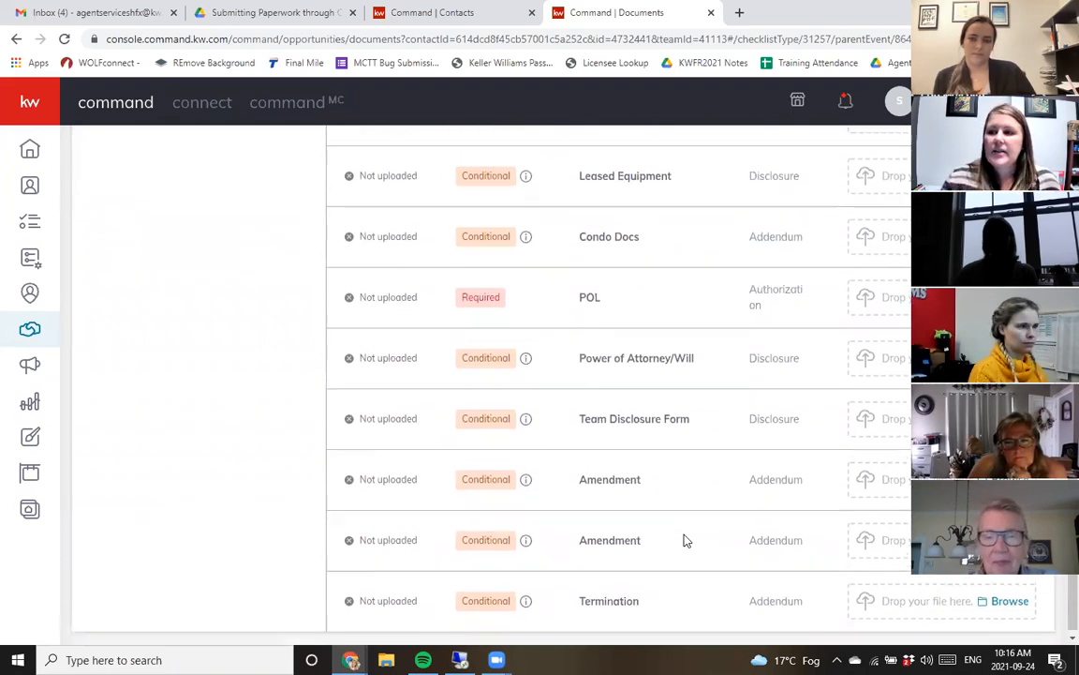
scroll(684, 541, "up", 6)
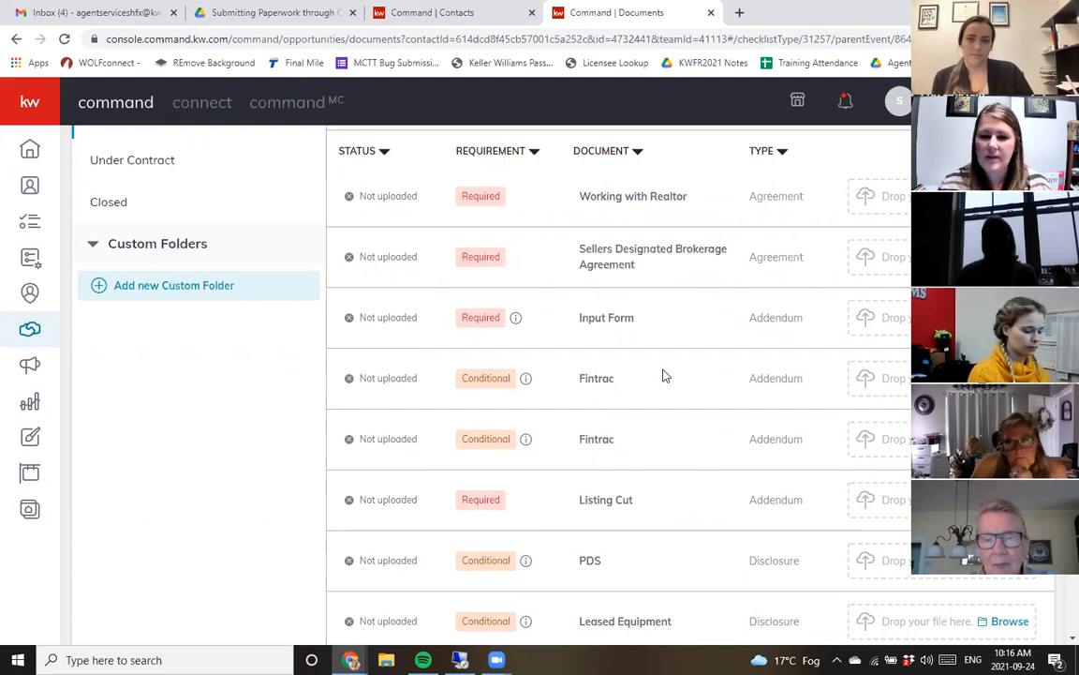
- Go over the Listed checklist again, highlighting document names such as Condo Docs and Working with Realtor
scroll(612, 302, "down", 1)
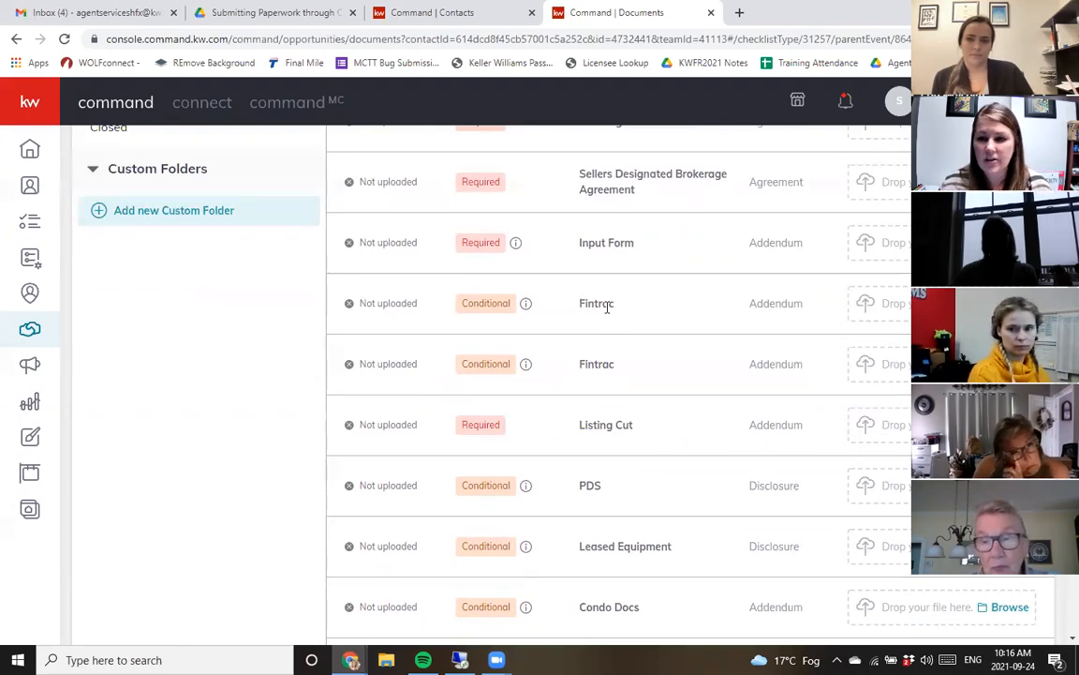
scroll(705, 351, "down", 2)
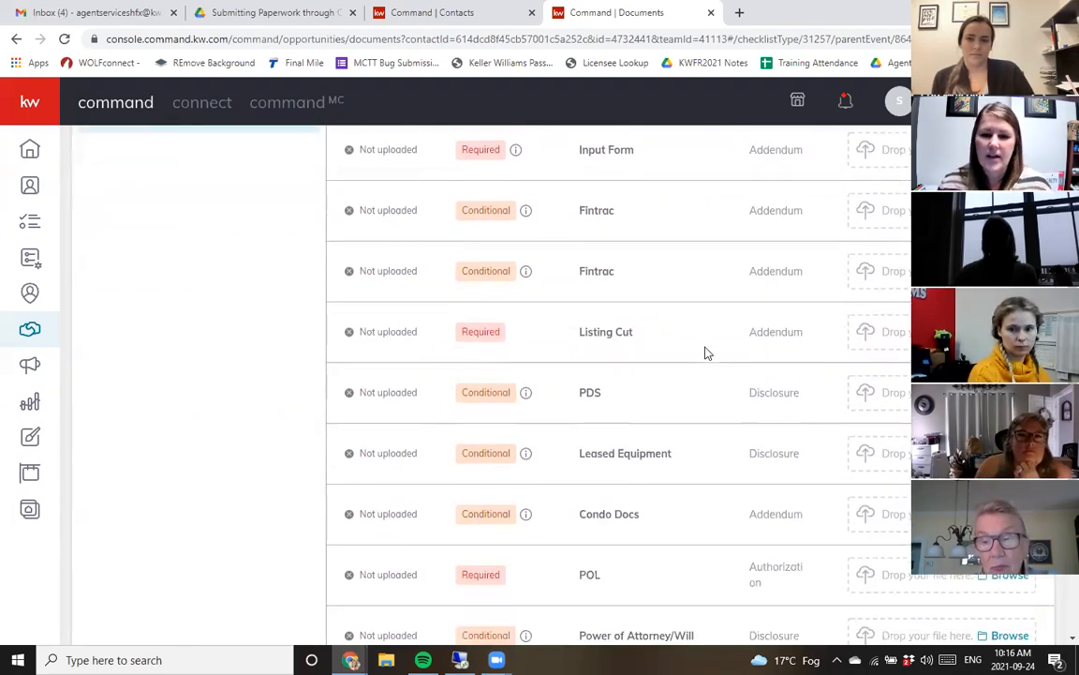
scroll(650, 396, "down", 1)
scroll(585, 511, "down", 1)
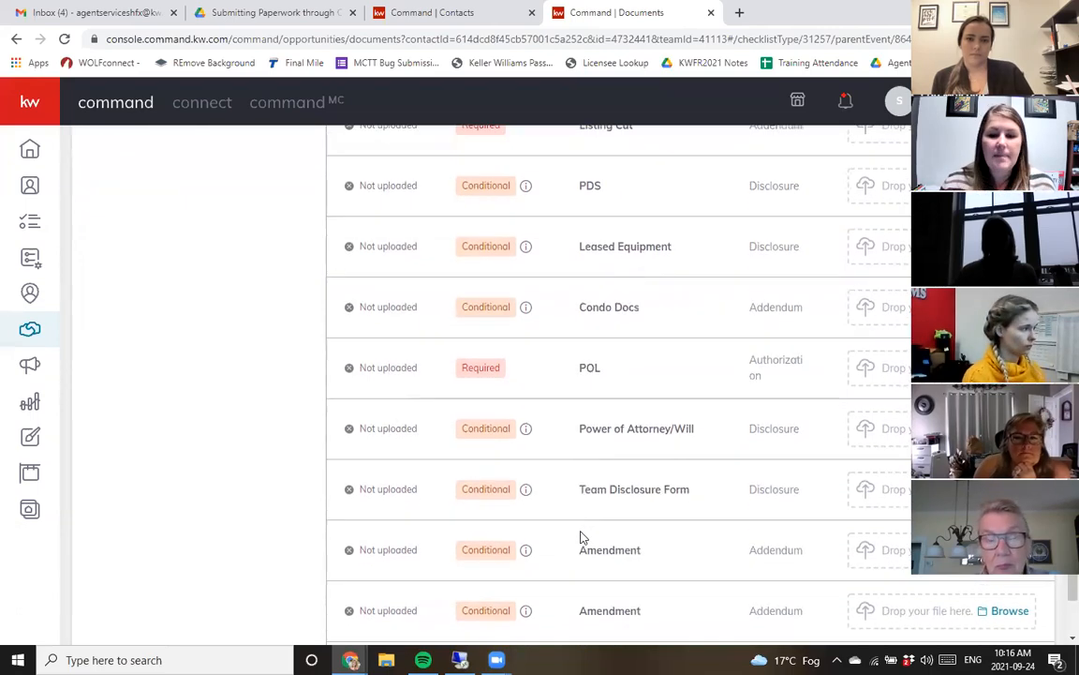
scroll(633, 431, "up", 1)
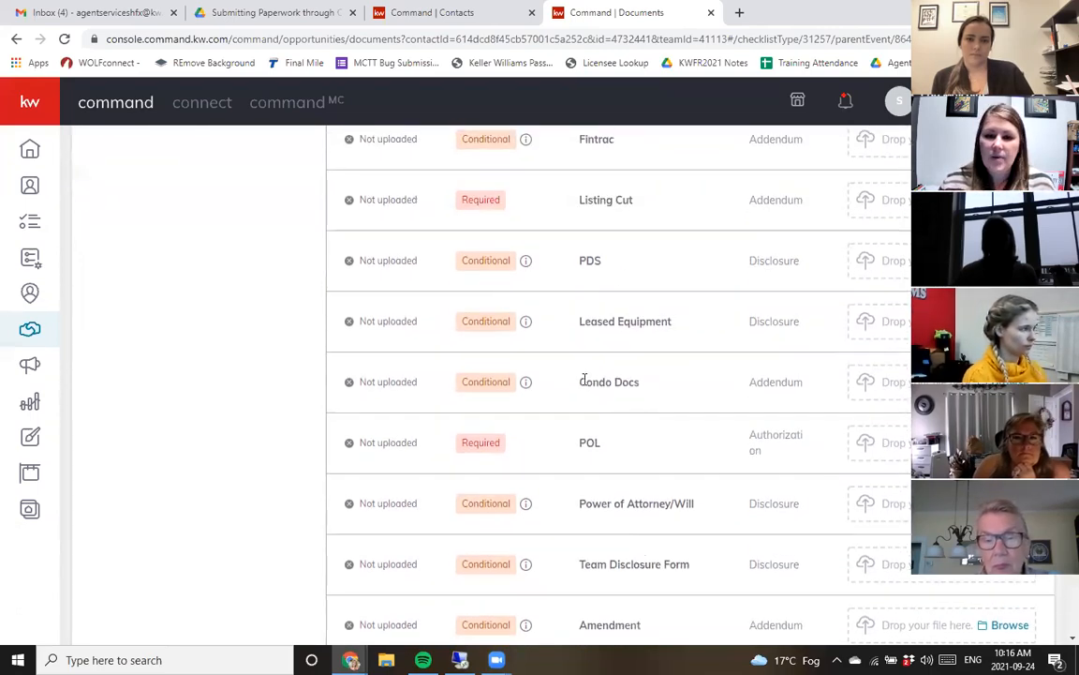
left_click_drag(578, 382, 646, 382)
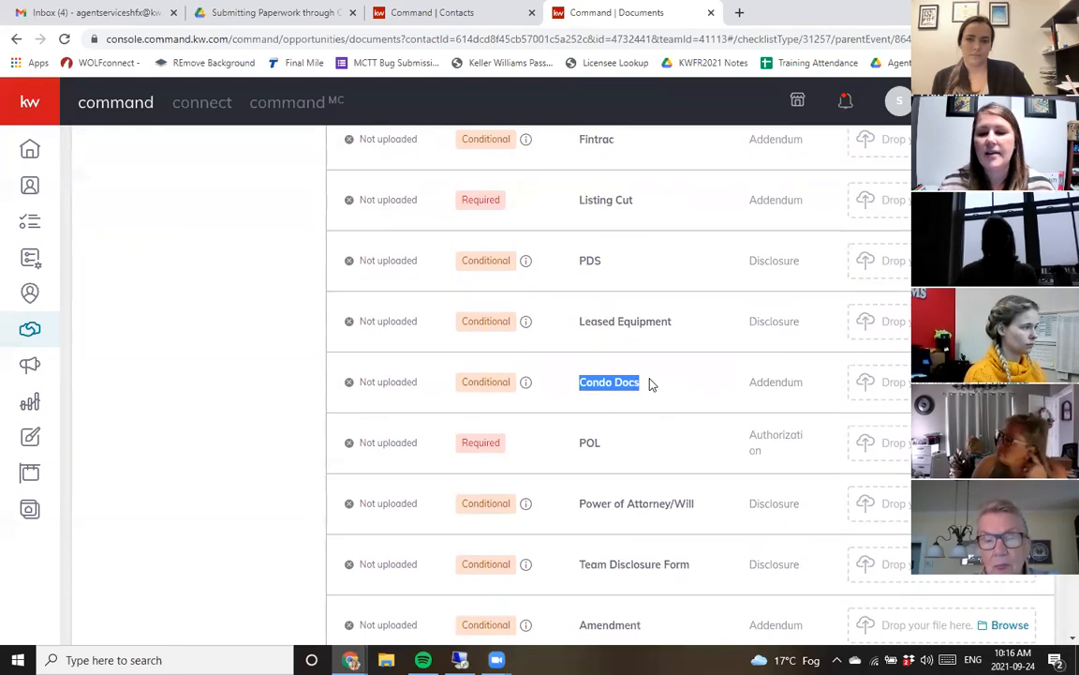
left_click(657, 390)
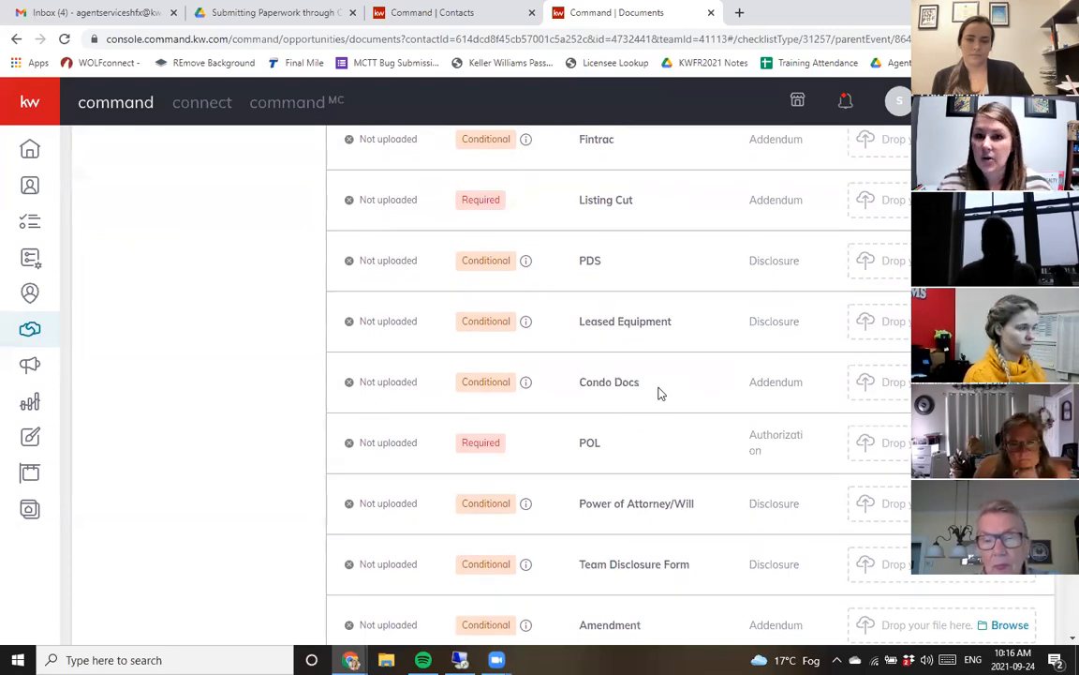
scroll(666, 404, "up", 2)
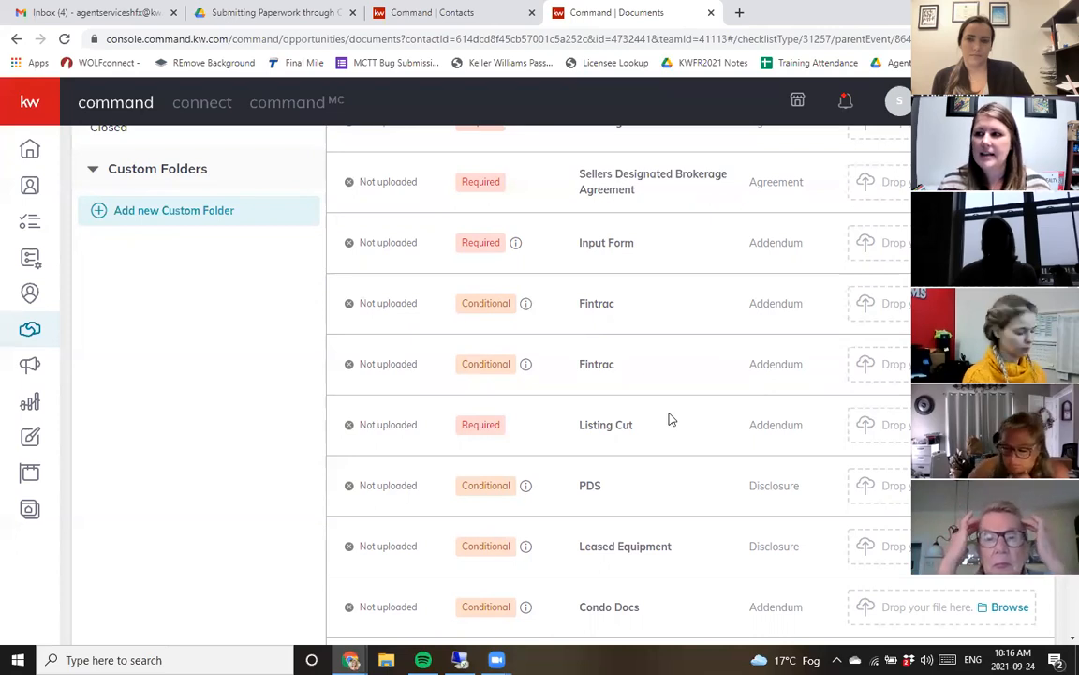
scroll(630, 459, "down", 2)
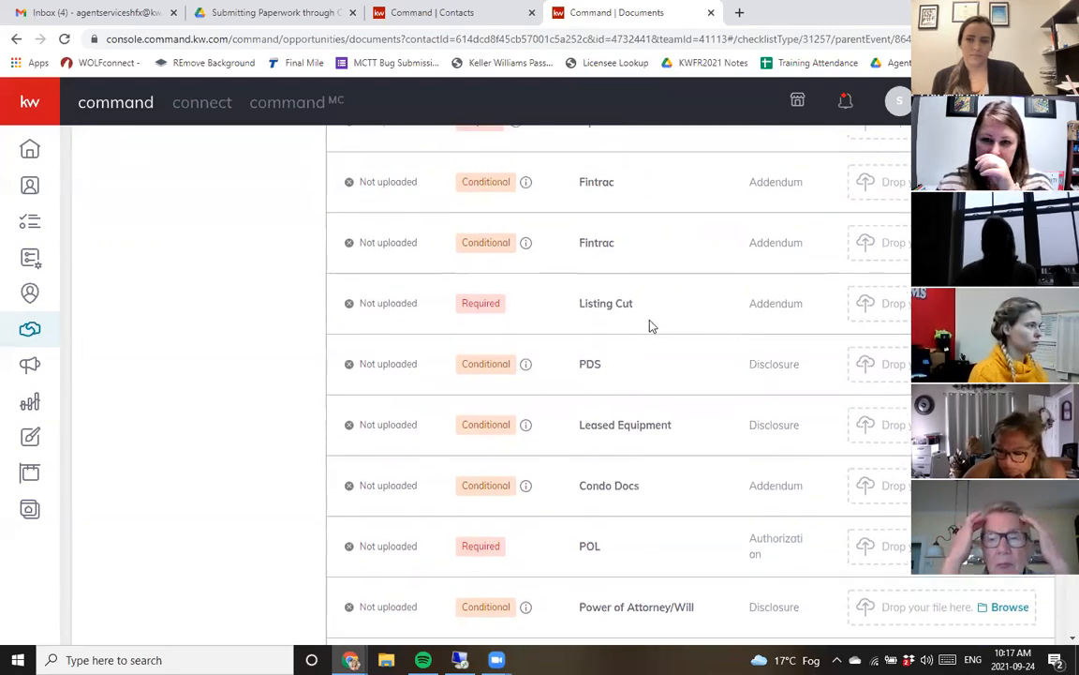
scroll(649, 325, "up", 3)
left_click_drag(594, 270, 705, 271)
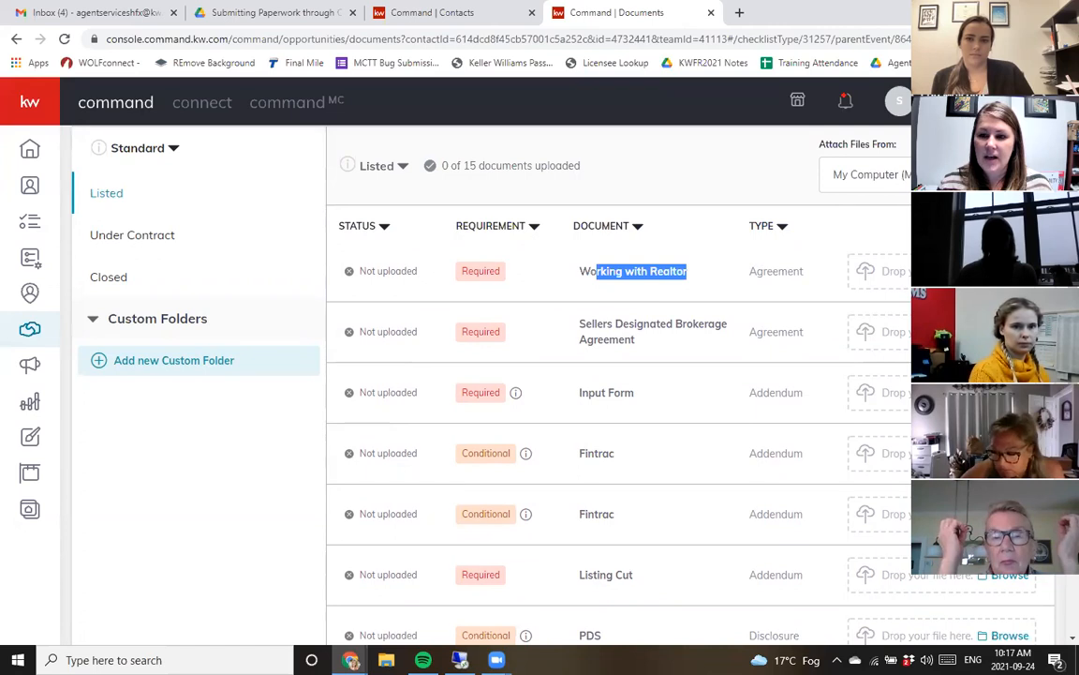
- Set the attachment source to DocuSign and attach the 100 Working with Realtor file to the Working with Realtor document
left_click_drag(821, 219, 898, 219)
left_click(867, 249)
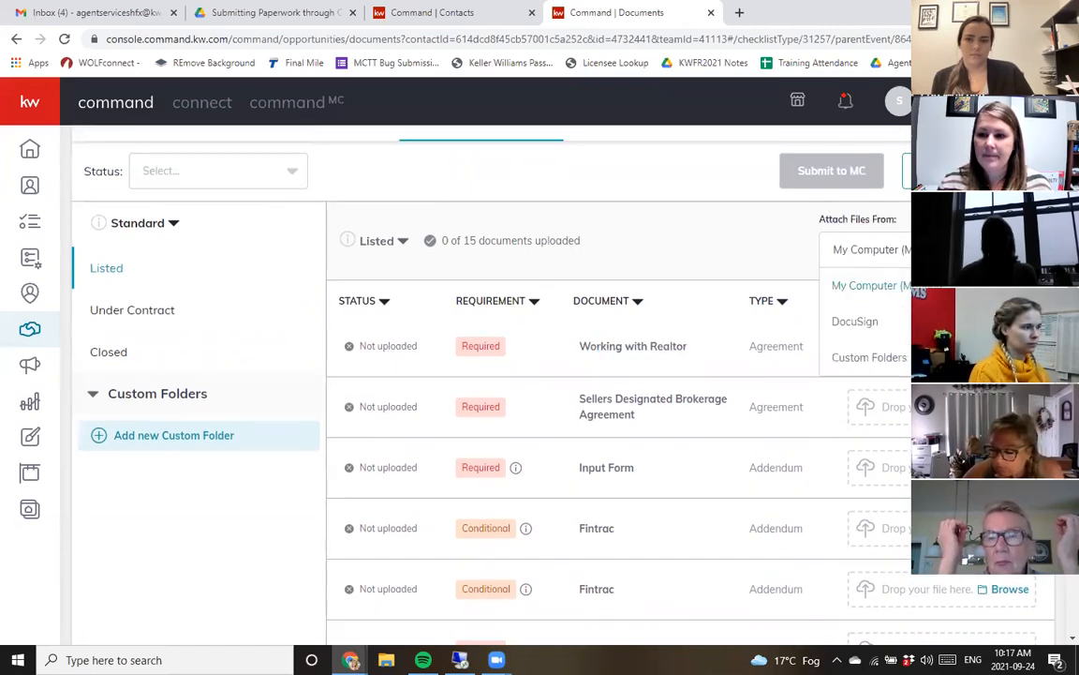
left_click(856, 321)
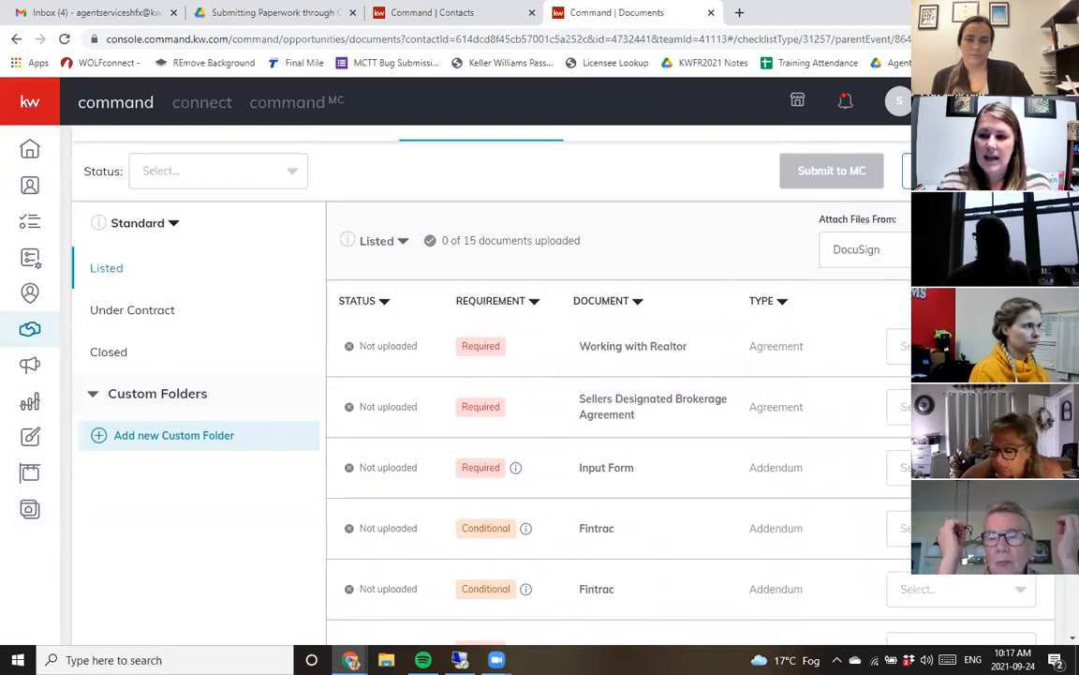
left_click(961, 437)
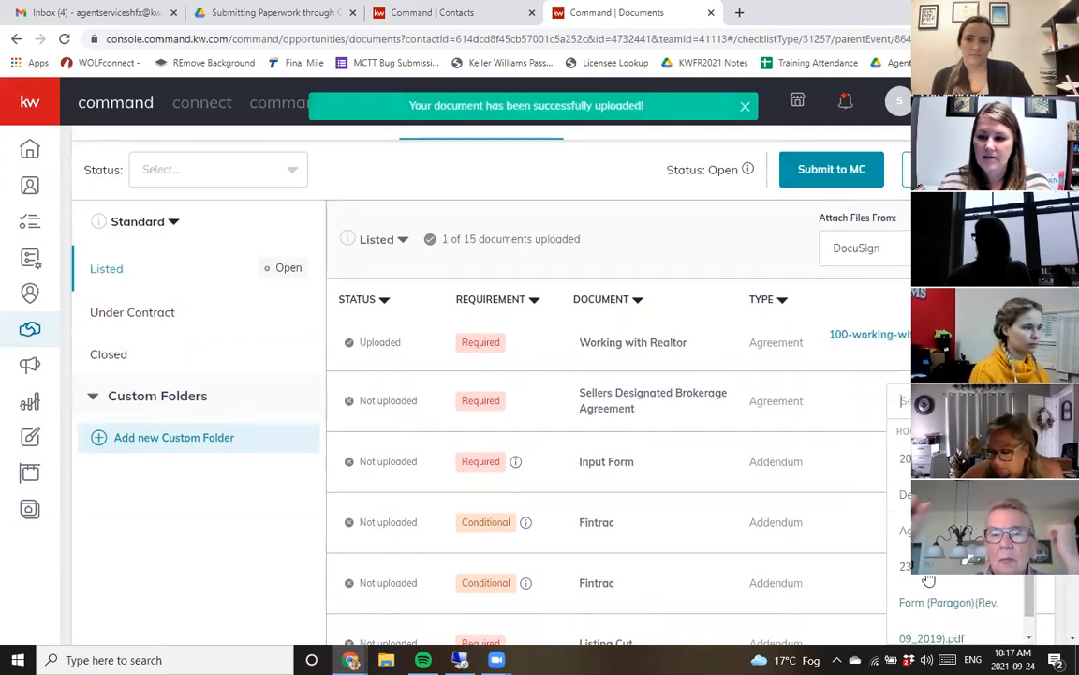
- Attach the 230 Residential Input Form file to the Sellers Designated Brokerage Agreement row, then remove that document
scroll(834, 424, "down", 1)
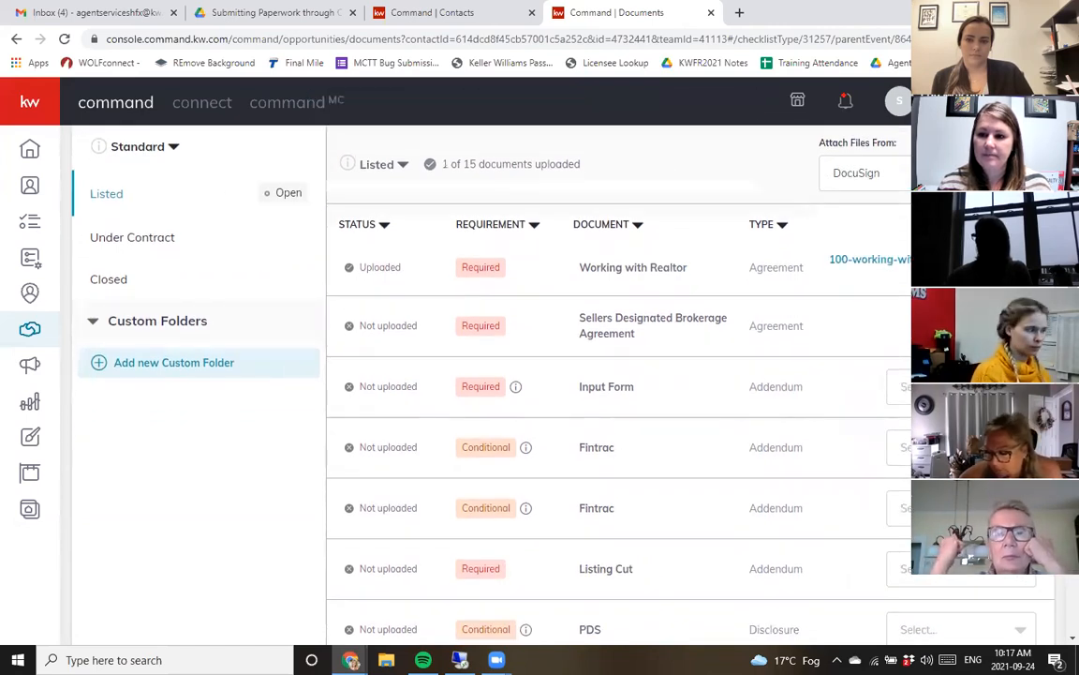
left_click(960, 382)
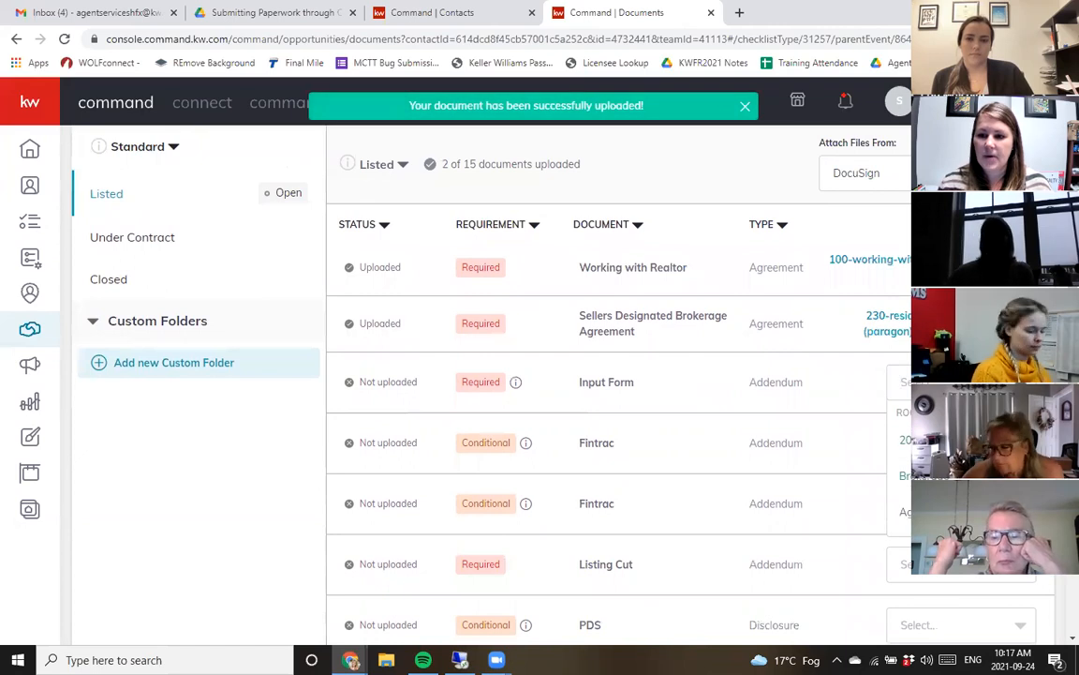
scroll(960, 403, "down", 1)
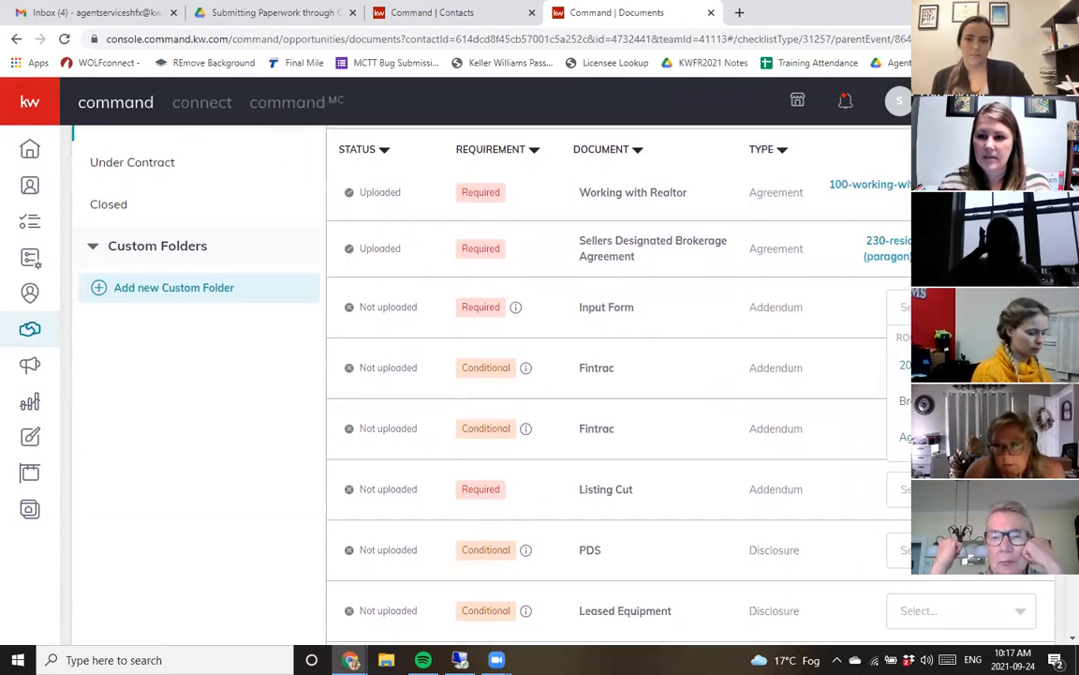
left_click(937, 249)
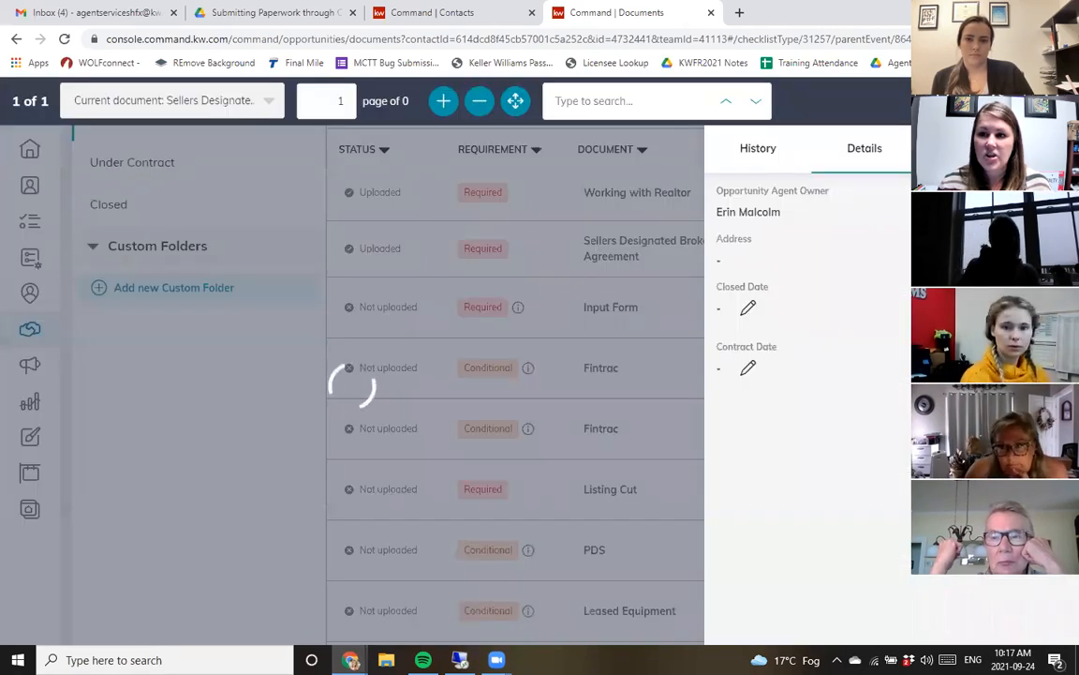
left_click(1056, 101)
left_click(869, 236)
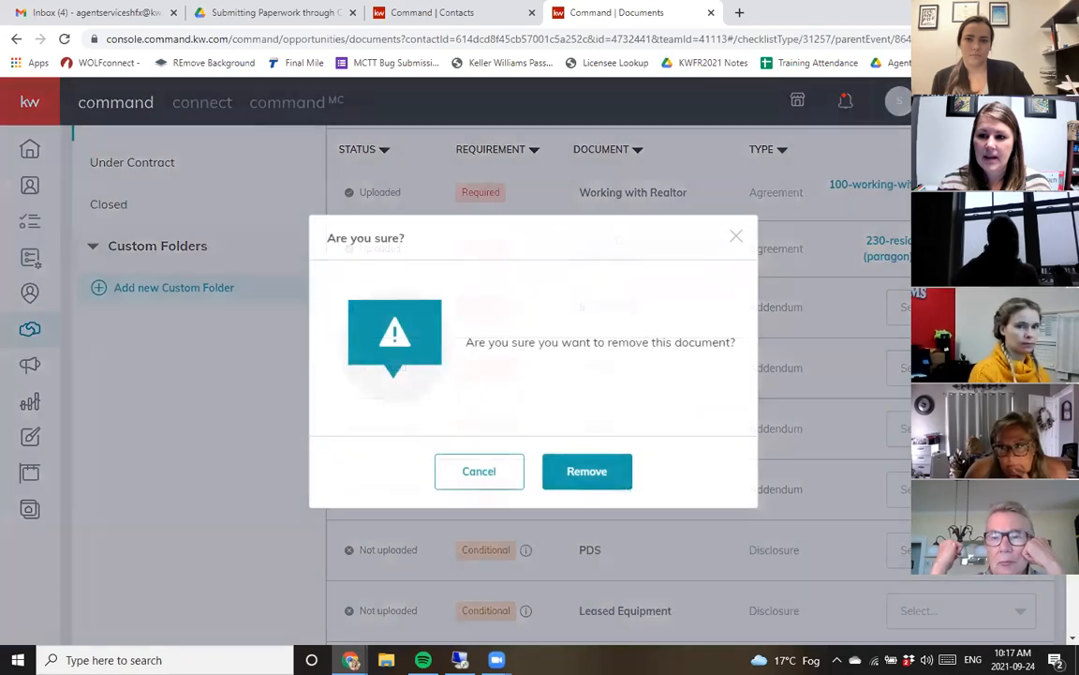
left_click(575, 480)
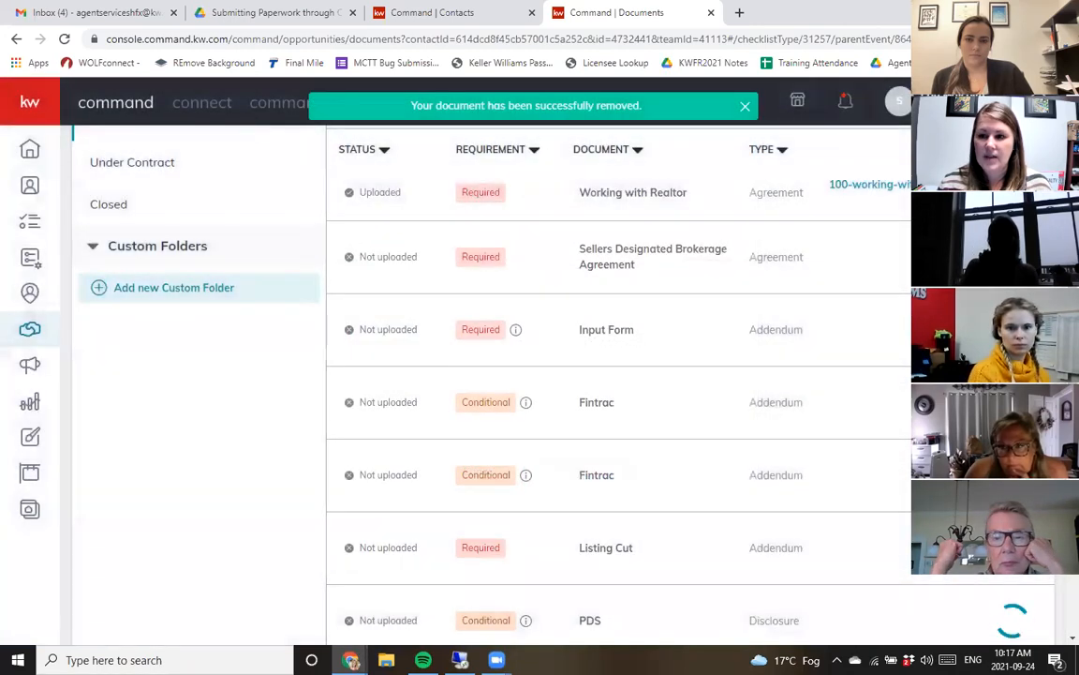
- Attach the 201 Seller Designated Brokerage Agreement file to the Sellers Designated Brokerage Agreement row
left_click(965, 251)
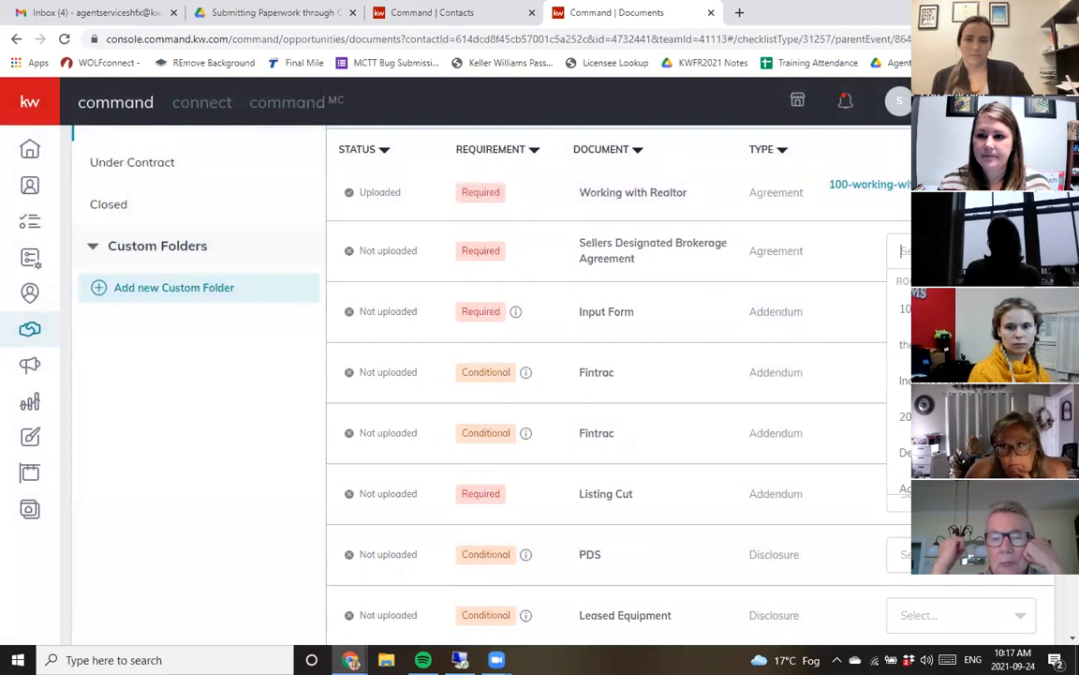
left_click(963, 416)
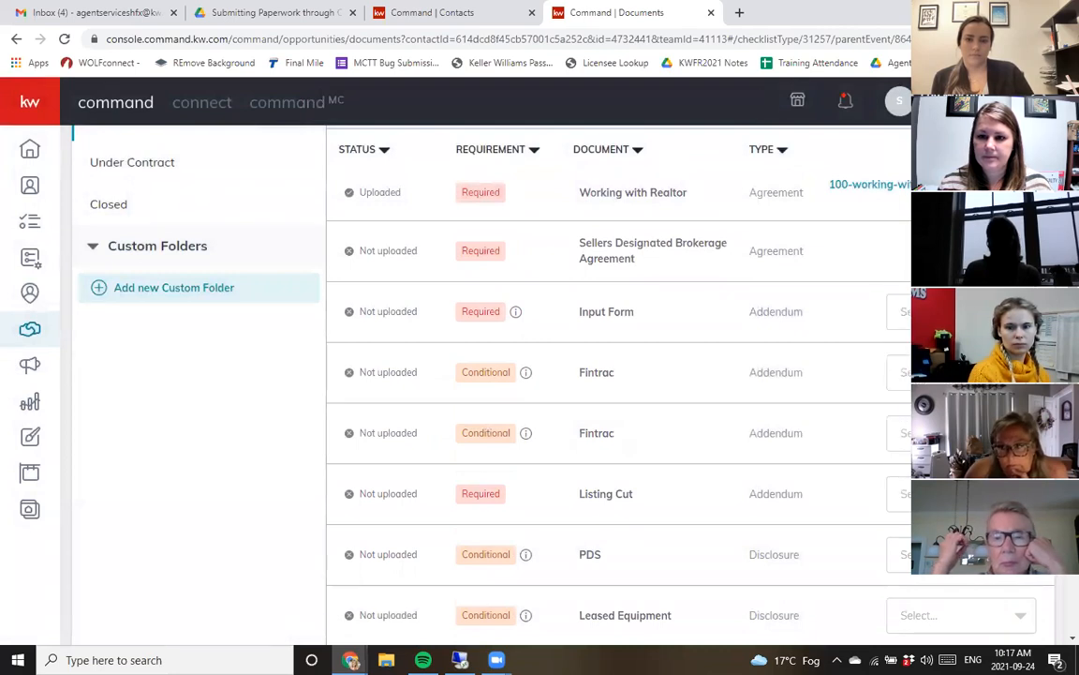
left_click(964, 307)
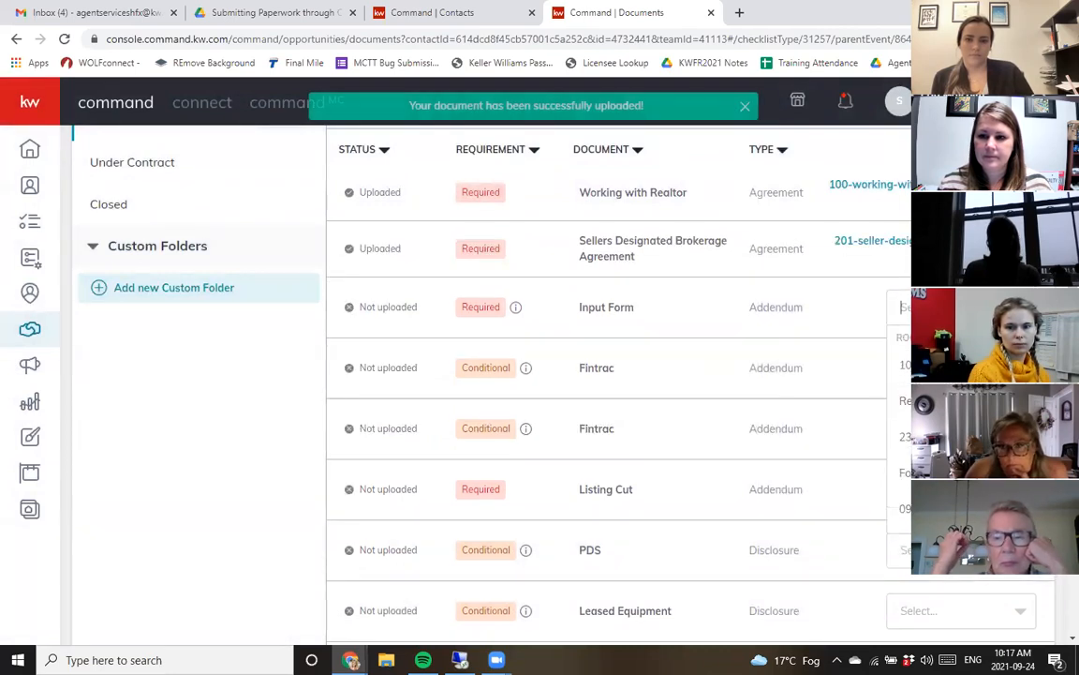
- Attach the 230 Residential Input Form file to the Input Form row
scroll(618, 375, "down", 1)
left_click(963, 361)
scroll(778, 427, "up", 2)
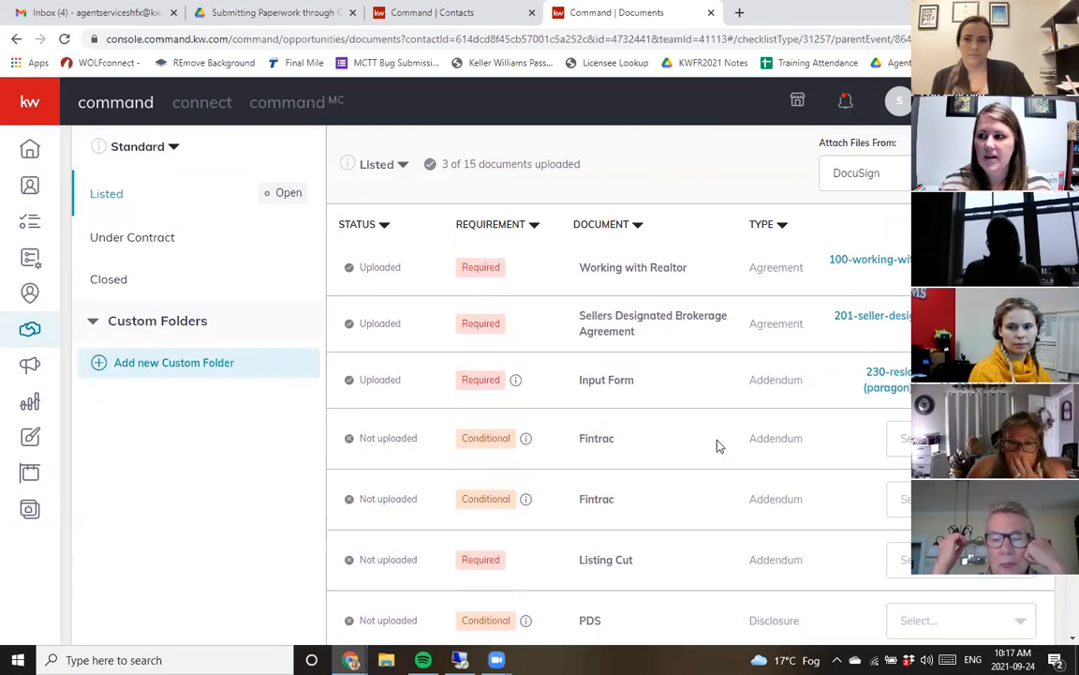
- Switch the attachment source back to My Computer
scroll(751, 424, "down", 1)
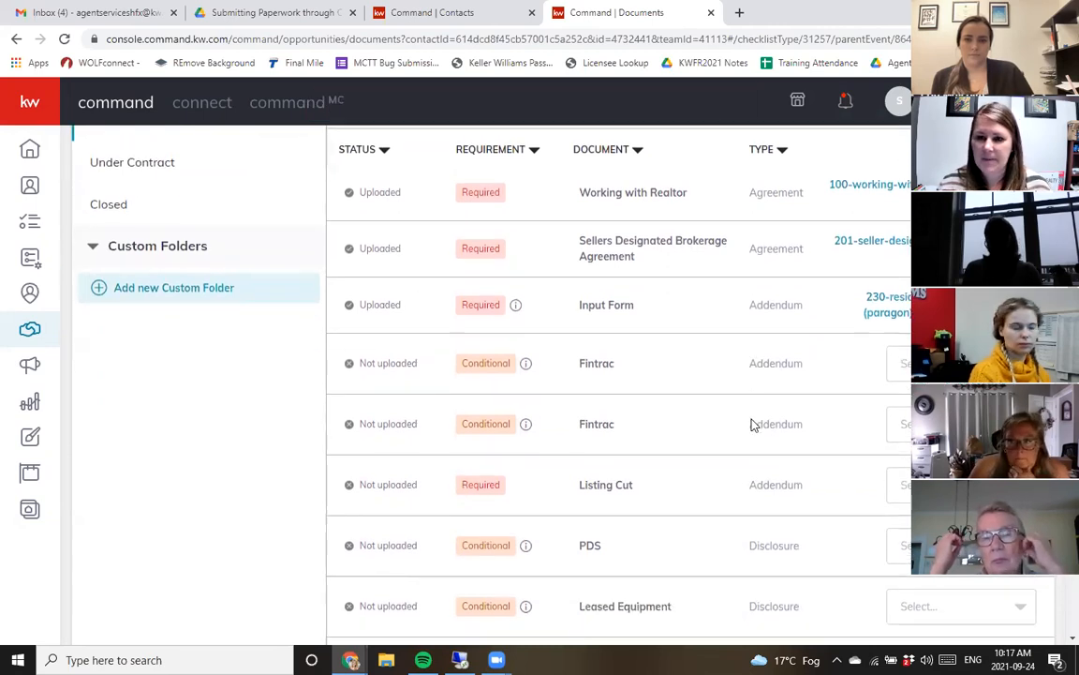
scroll(874, 385, "up", 2)
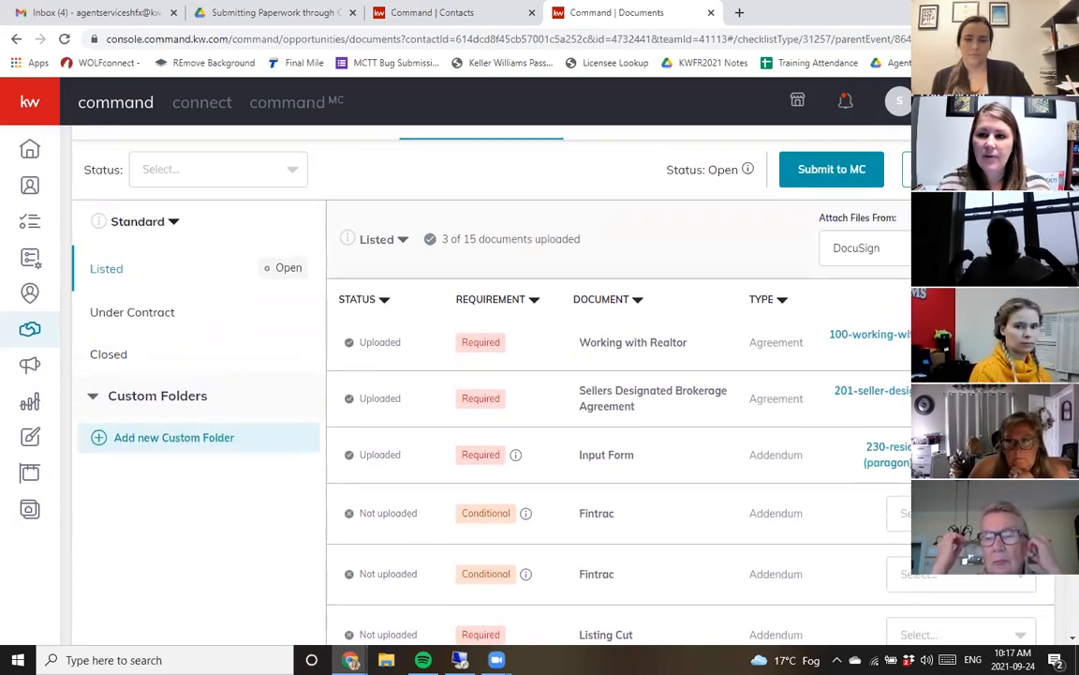
left_click(890, 251)
left_click(860, 285)
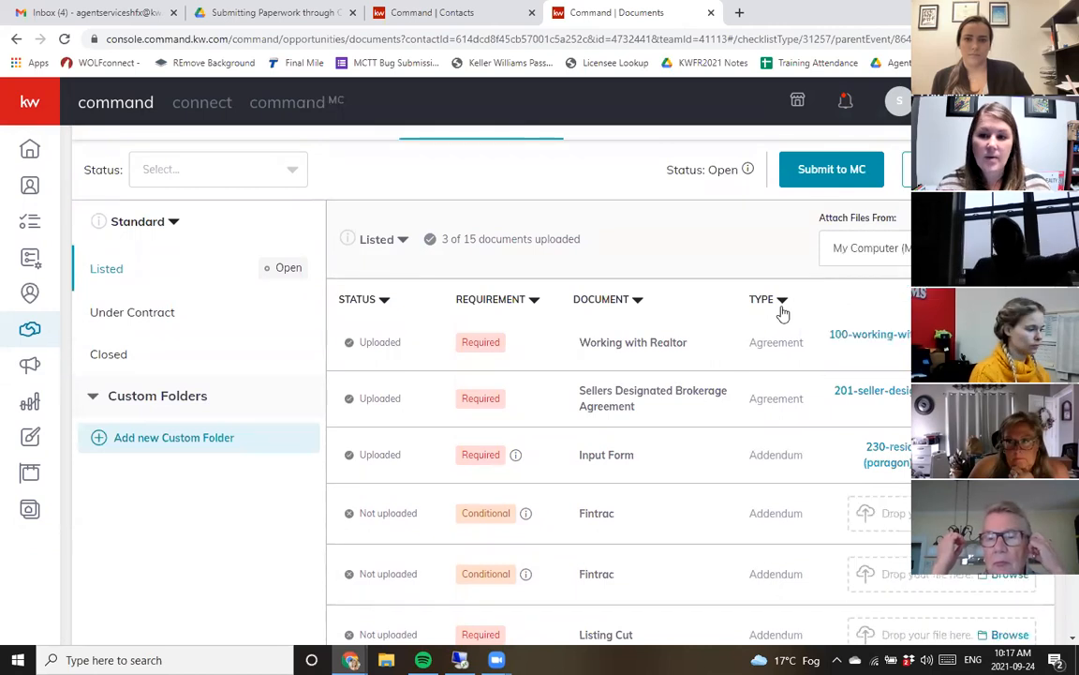
- Browse the computer for a Fintrac file, then cancel the file dialog
scroll(789, 306, "down", 2)
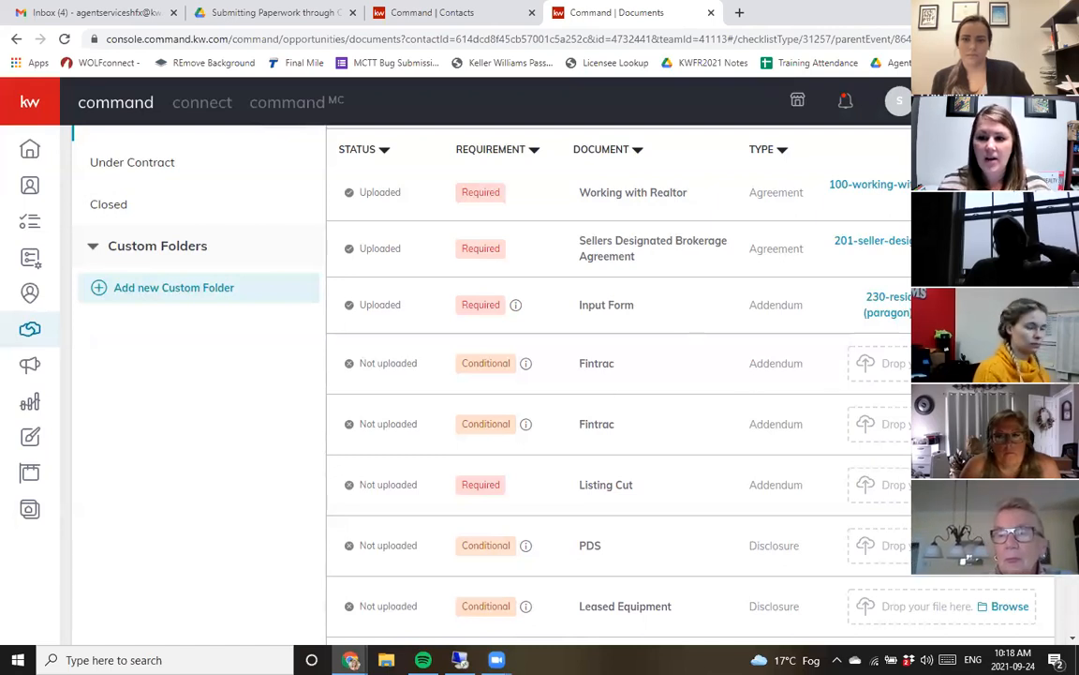
left_click(1010, 364)
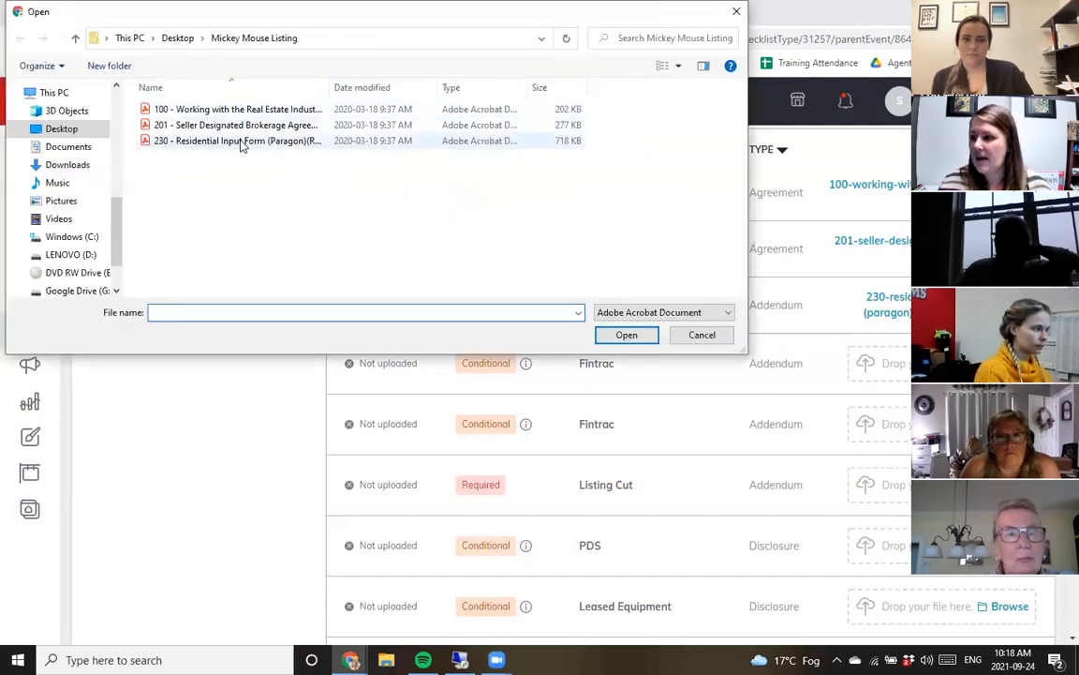
scroll(77, 142, "up", 5)
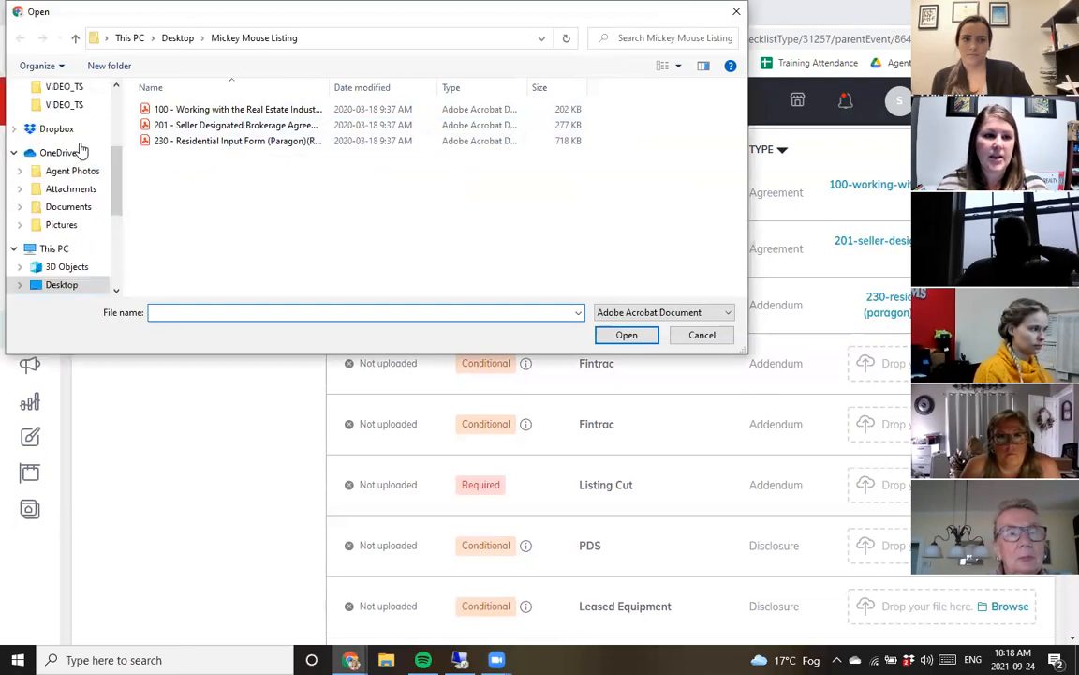
scroll(77, 105, "up", 2)
left_click(71, 134)
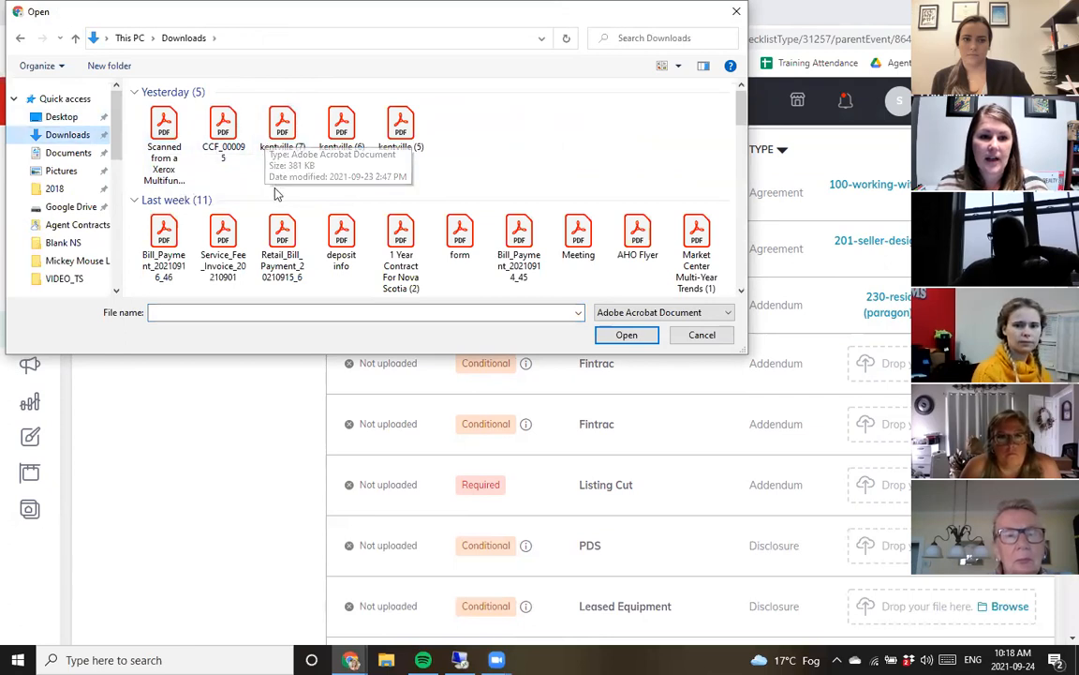
scroll(359, 262, "down", 1)
left_click(705, 334)
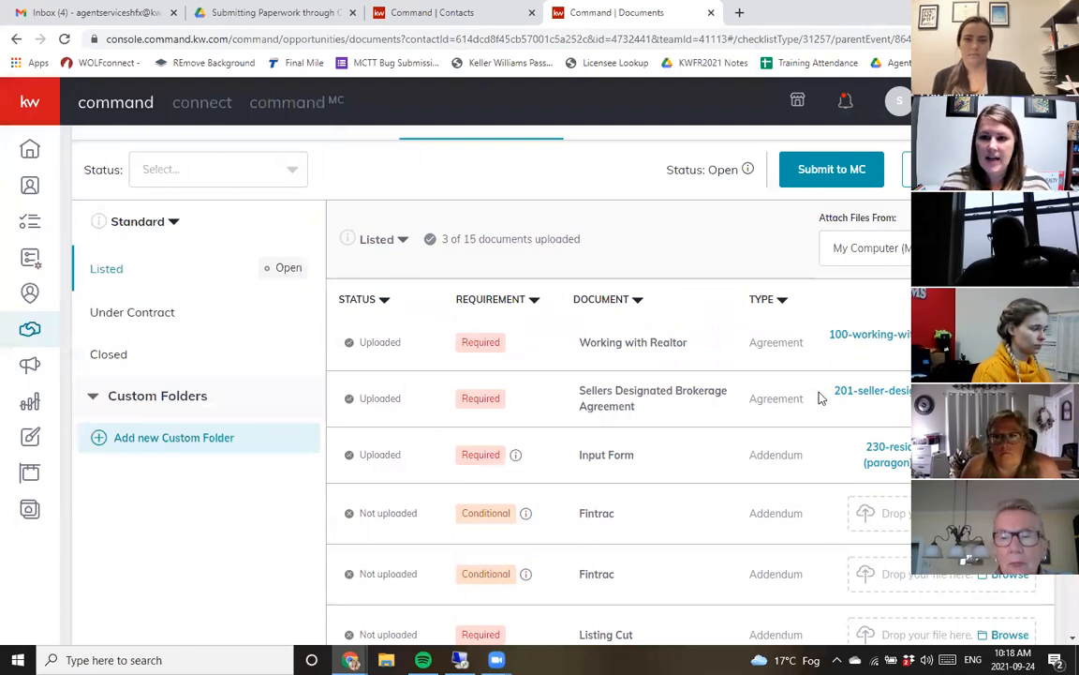
- Submit the Listed checklist documents to MC and confirm the submission
left_click(849, 174)
left_click(681, 429)
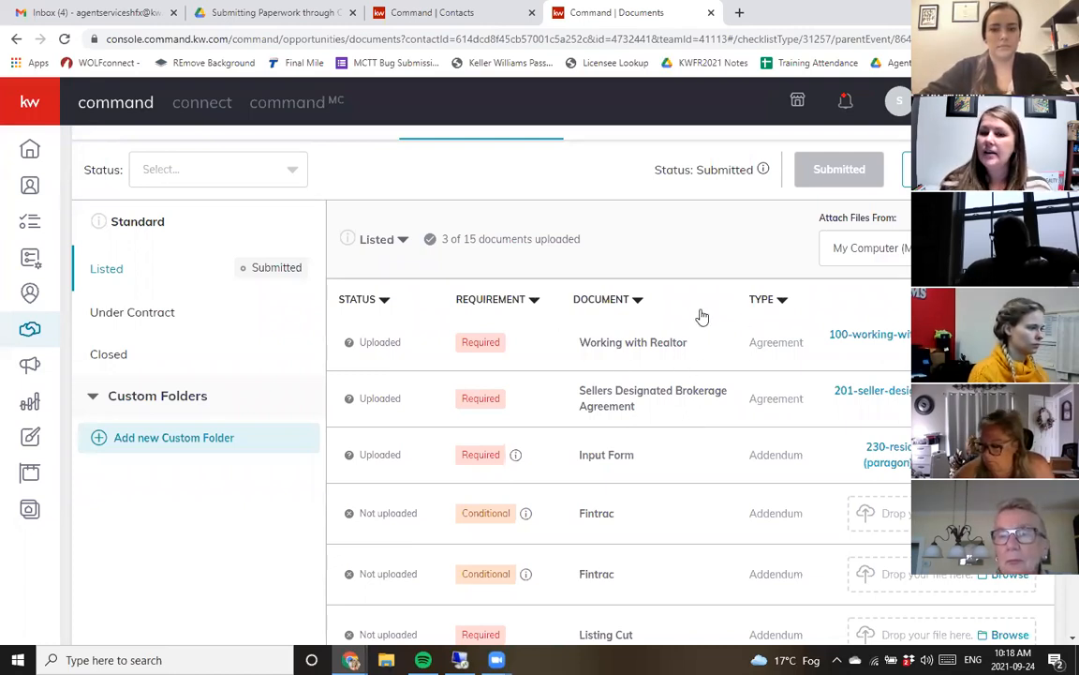
scroll(628, 576, "up", 2)
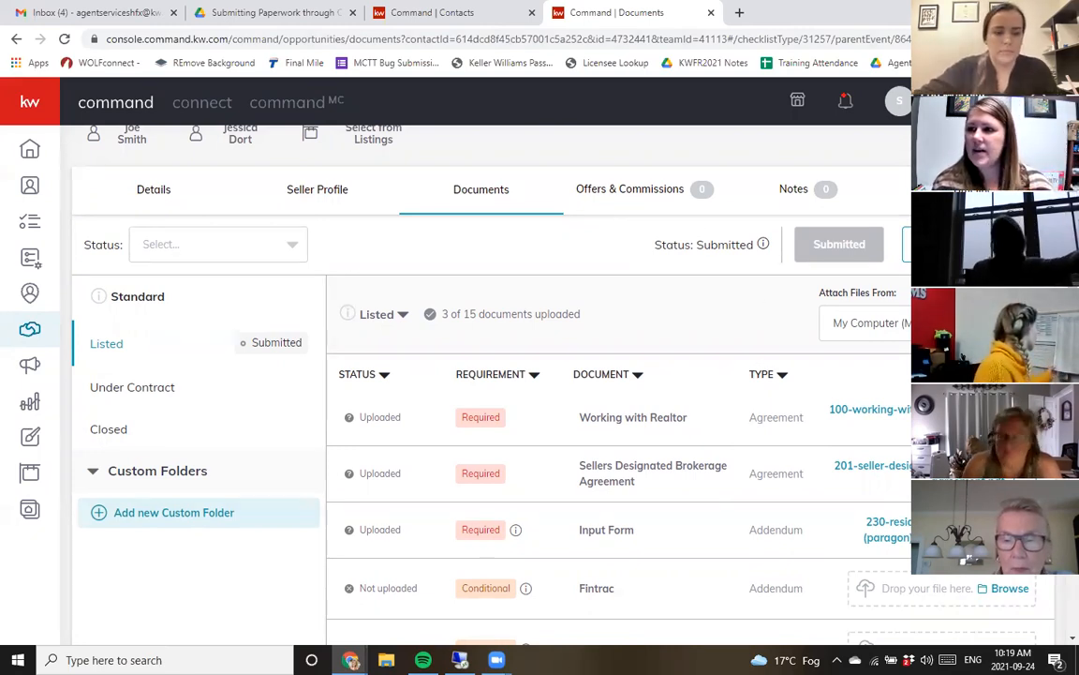
- Reload the Command page and open the 789 Main Street returned compliance folder email in Gmail
left_click(640, 43)
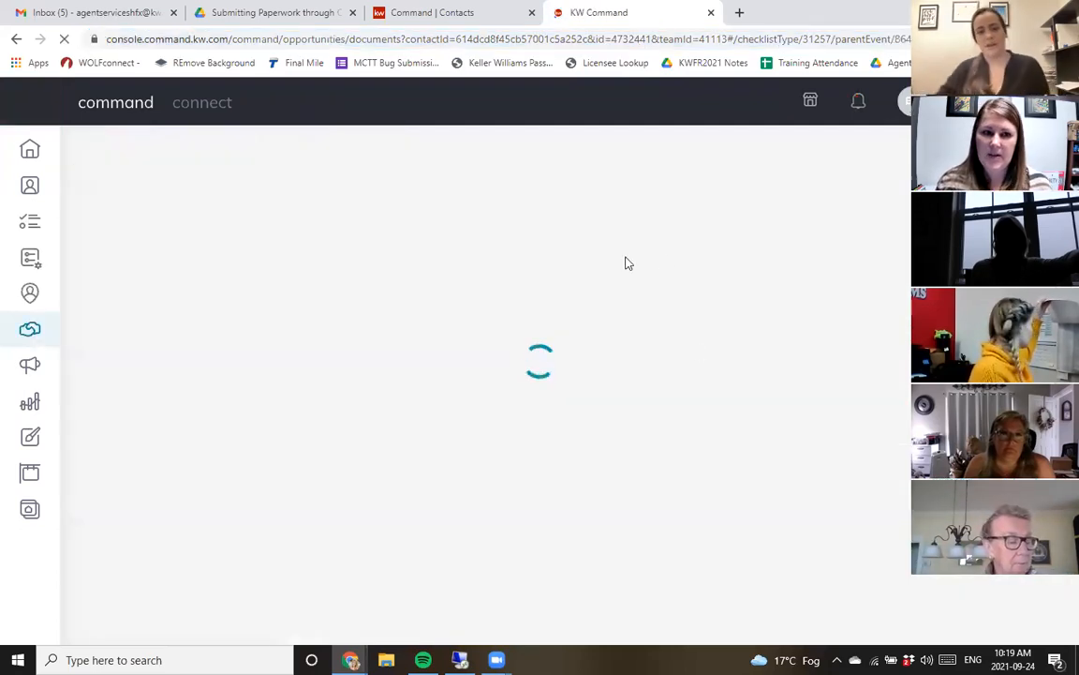
left_click(110, 11)
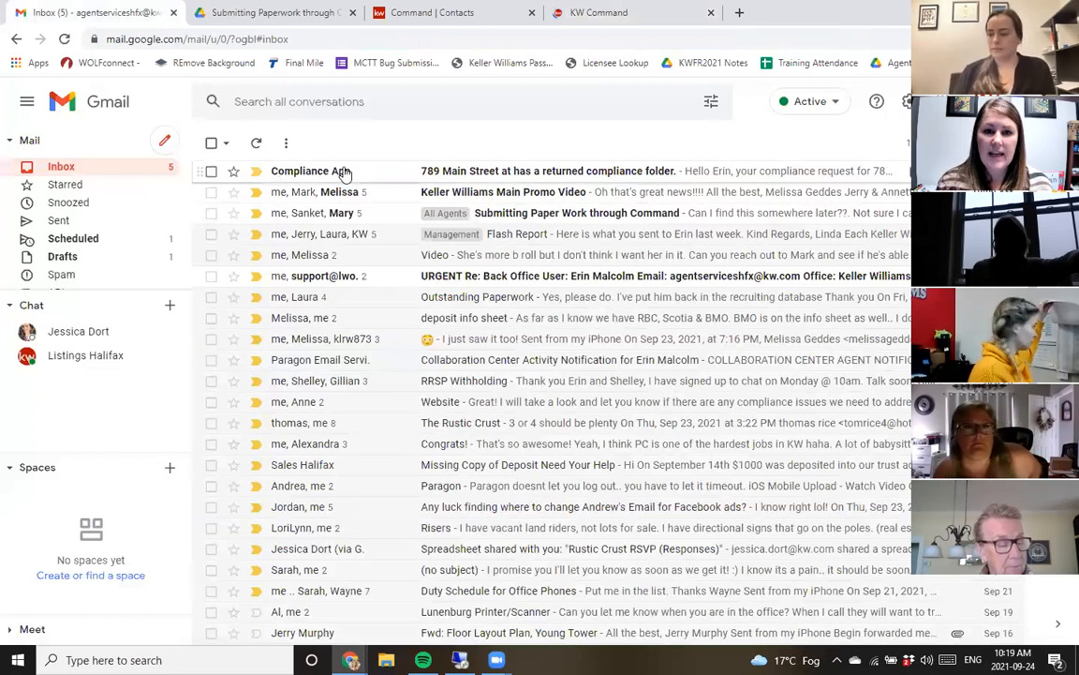
left_click(345, 174)
- Review the email's Documents Returned and Missing Documents lists
scroll(353, 311, "down", 1)
scroll(352, 311, "up", 1)
left_click_drag(320, 189, 631, 231)
scroll(638, 253, "down", 3)
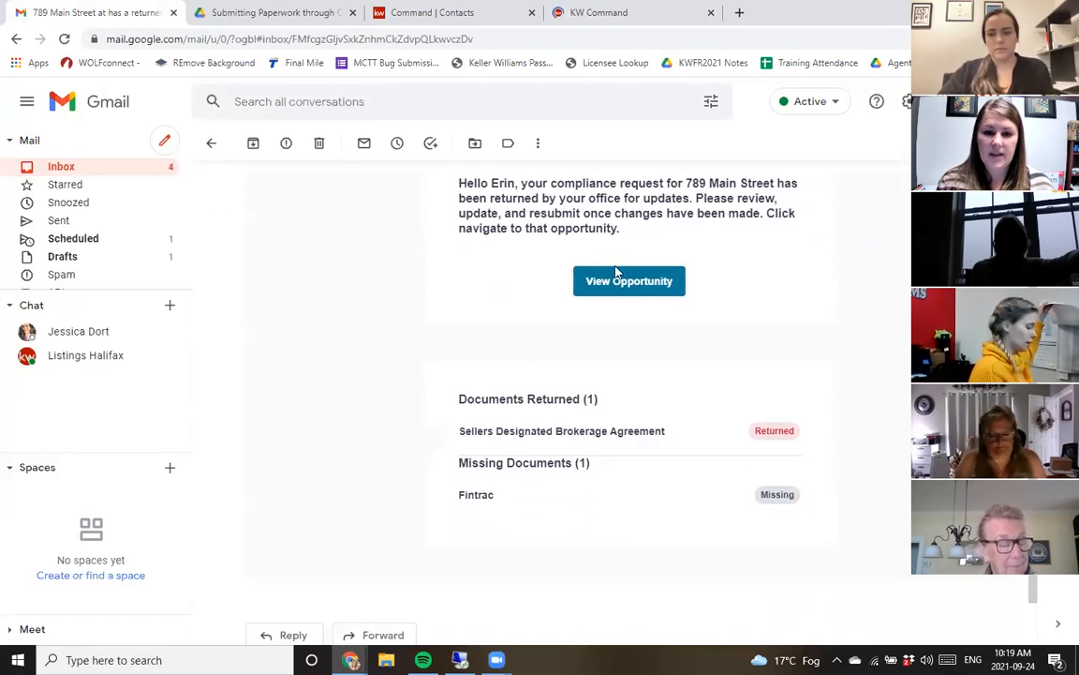
scroll(514, 361, "down", 1)
left_click_drag(457, 339, 611, 354)
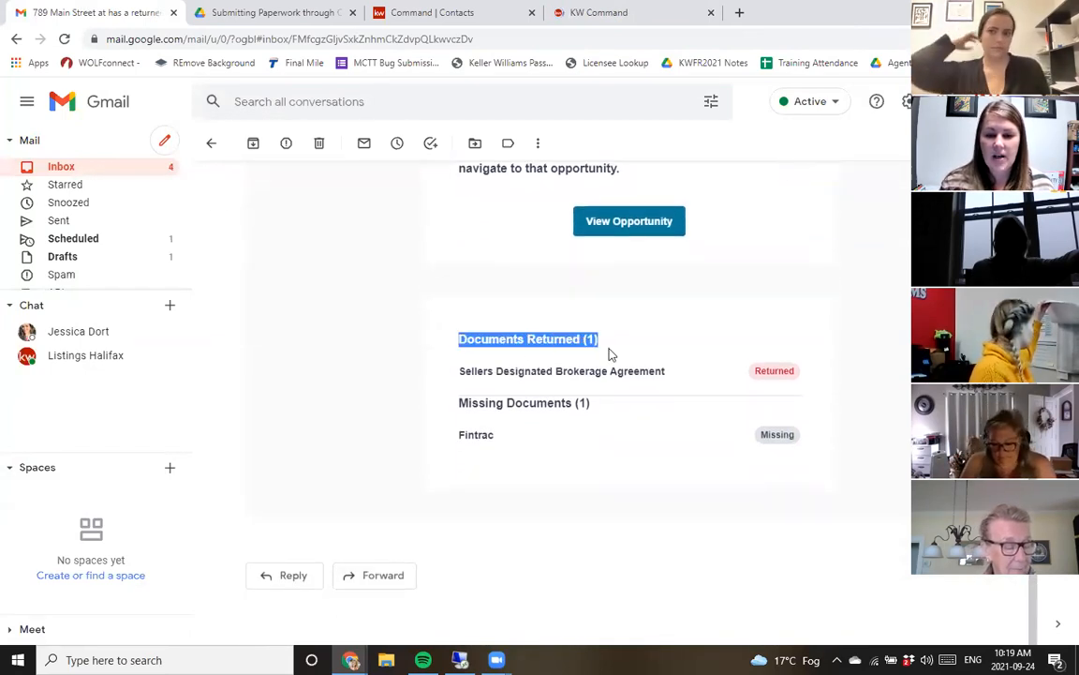
left_click_drag(496, 371, 775, 368)
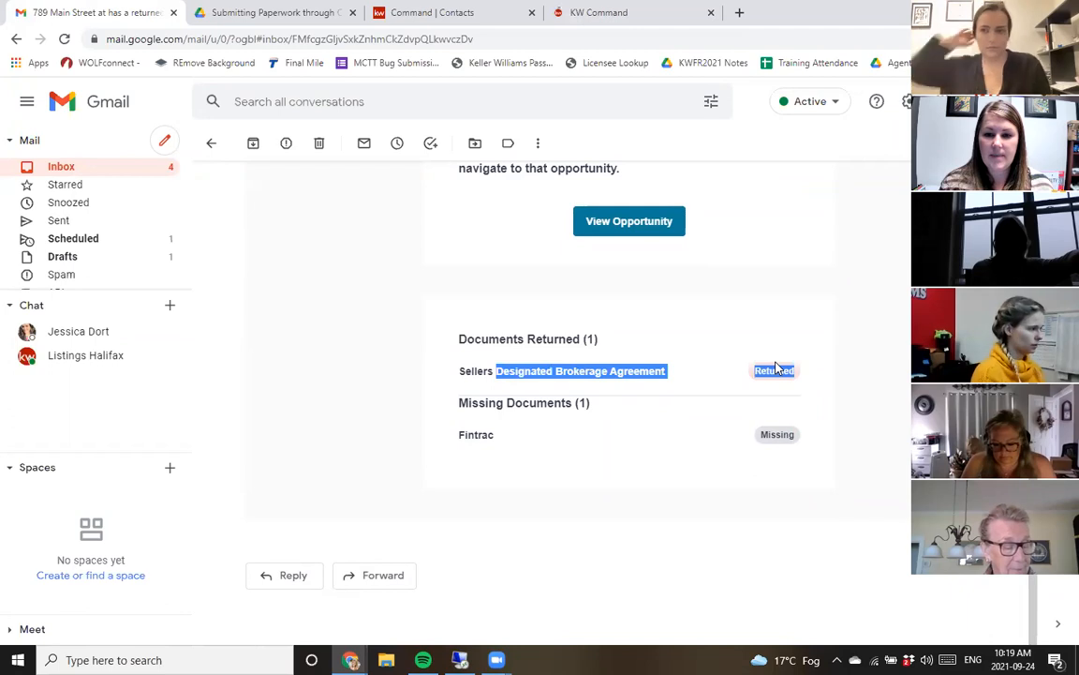
left_click(882, 378)
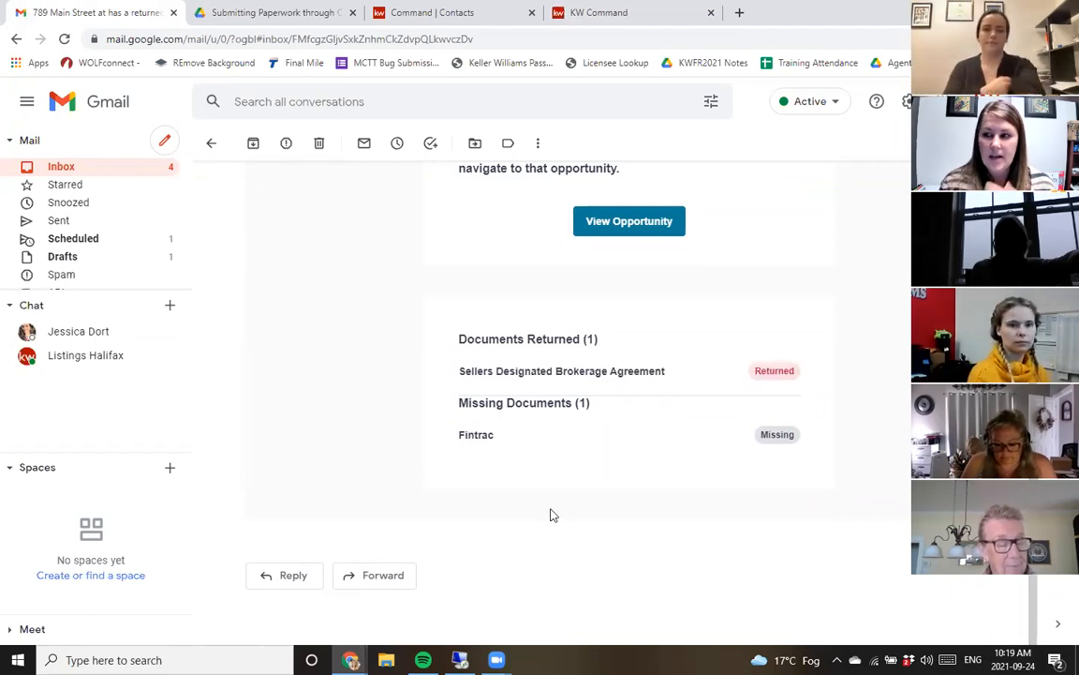
scroll(609, 371, "up", 3)
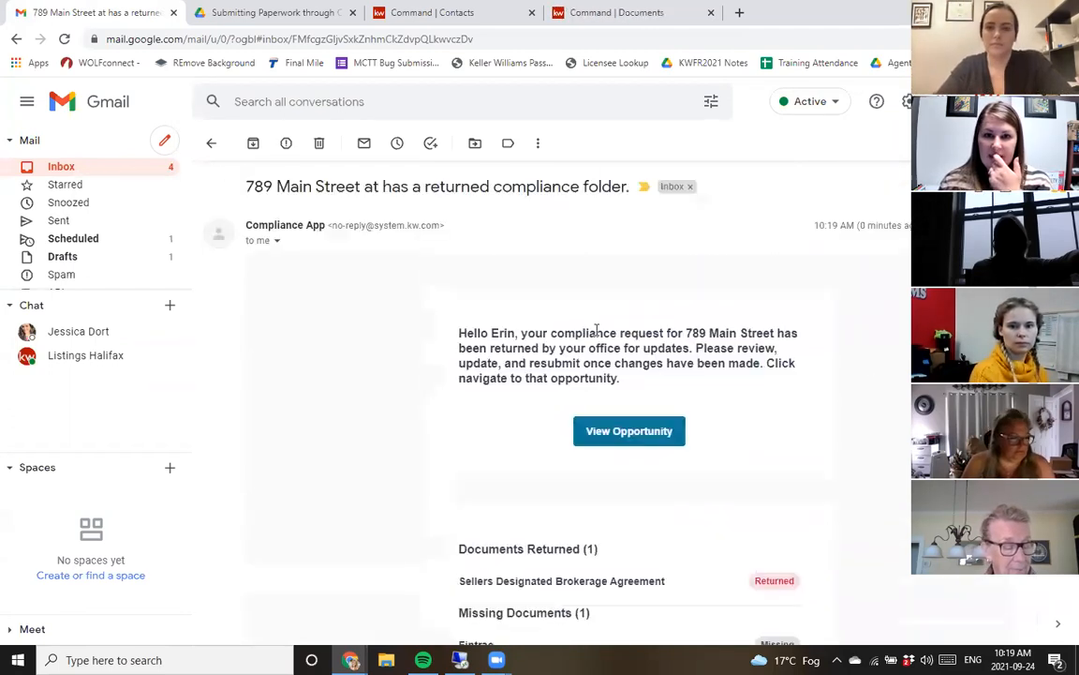
- Open the opportunity from the email's View Opportunity link and close the duplicate Command tabs
left_click(619, 433)
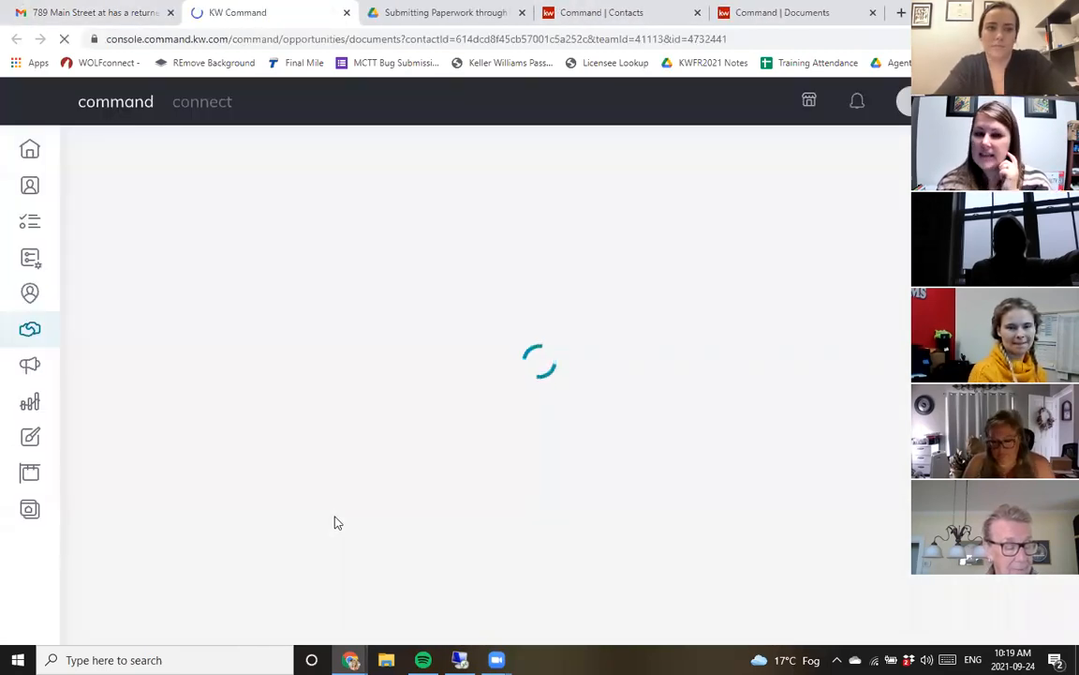
left_click(699, 15)
left_click(697, 16)
- Dismiss the 789 Main Street compliance-returned notification, then switch back to the email tab
left_click(858, 101)
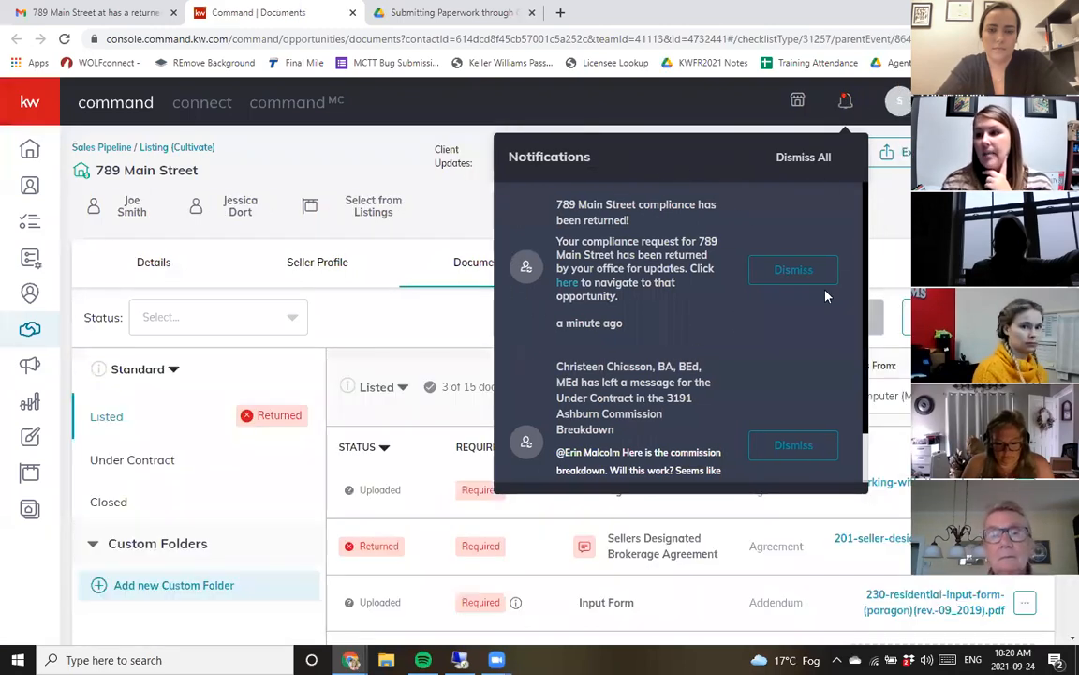
left_click(793, 272)
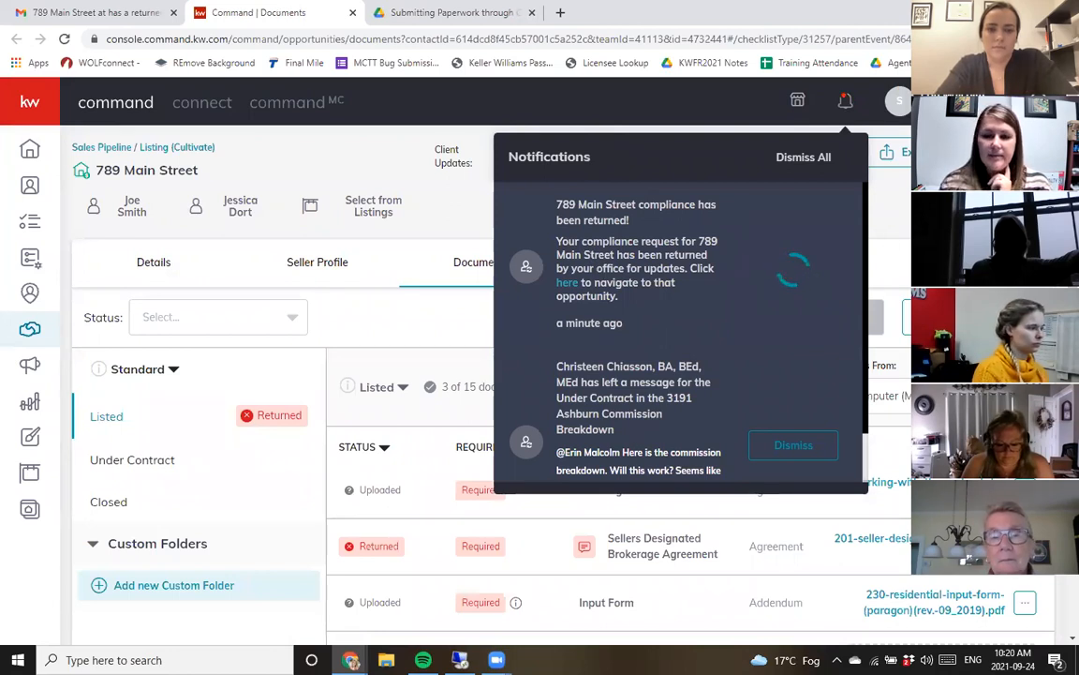
scroll(155, 288, "down", 1)
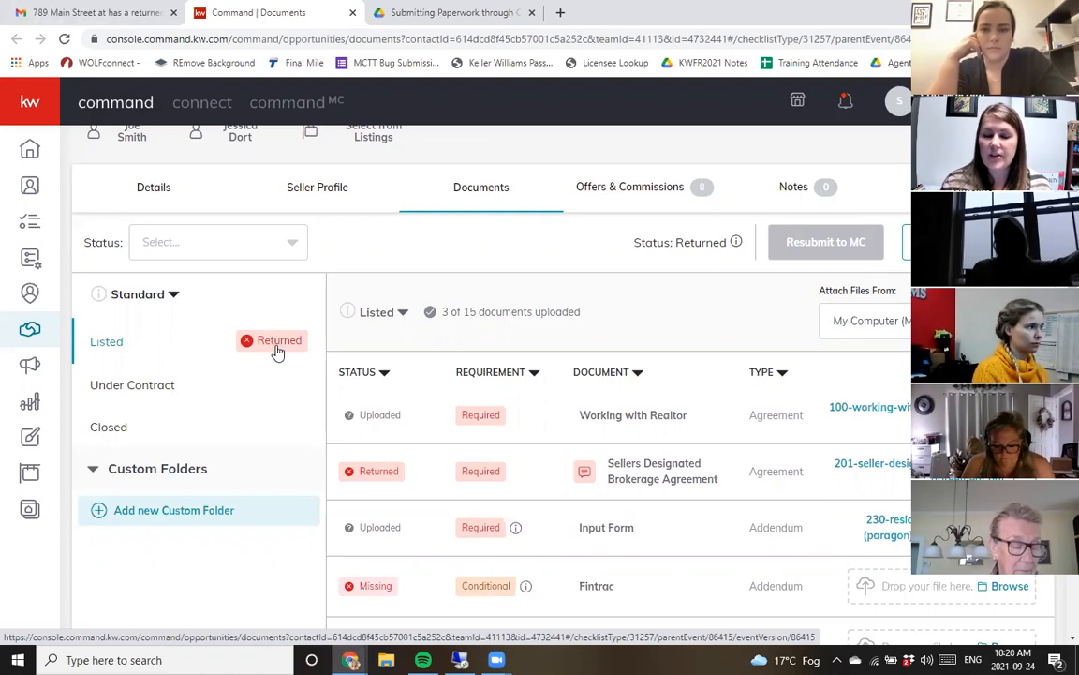
left_click(92, 13)
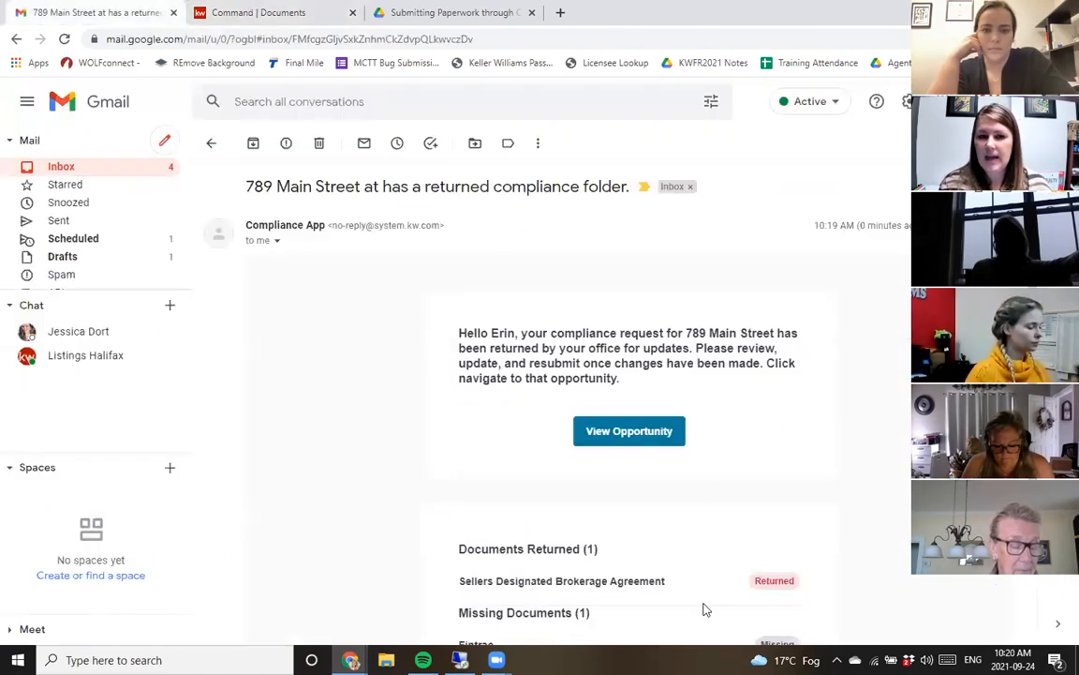
- Switch back to the opportunity and review the Listed checklist's returned and missing document statuses
left_click(419, 12)
left_click(276, 12)
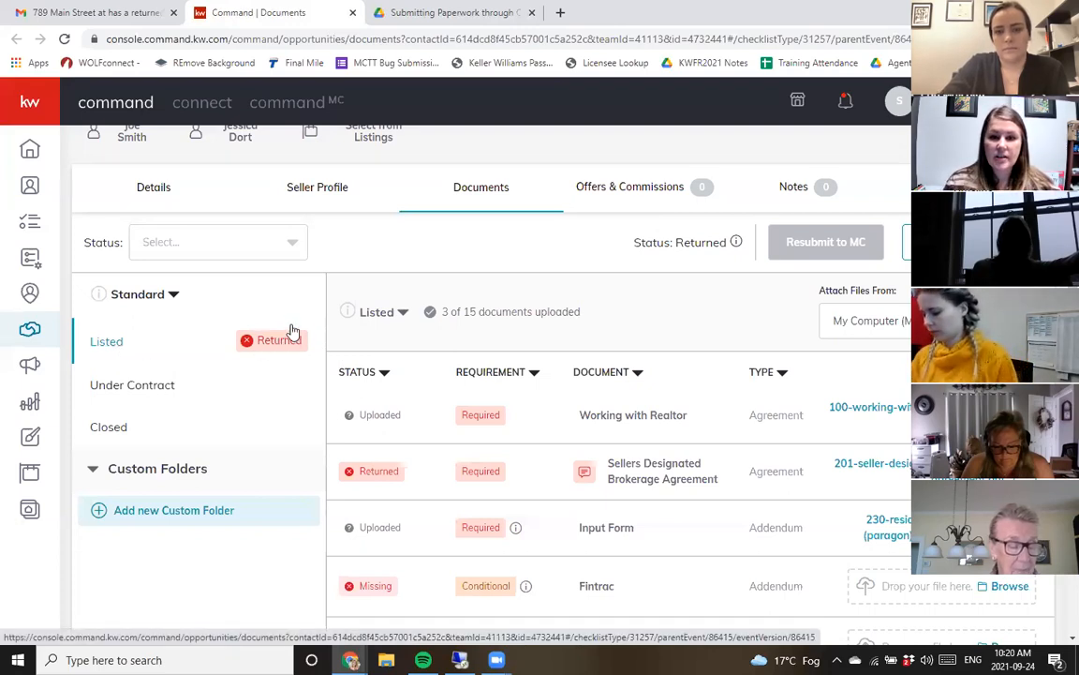
scroll(661, 331, "down", 3)
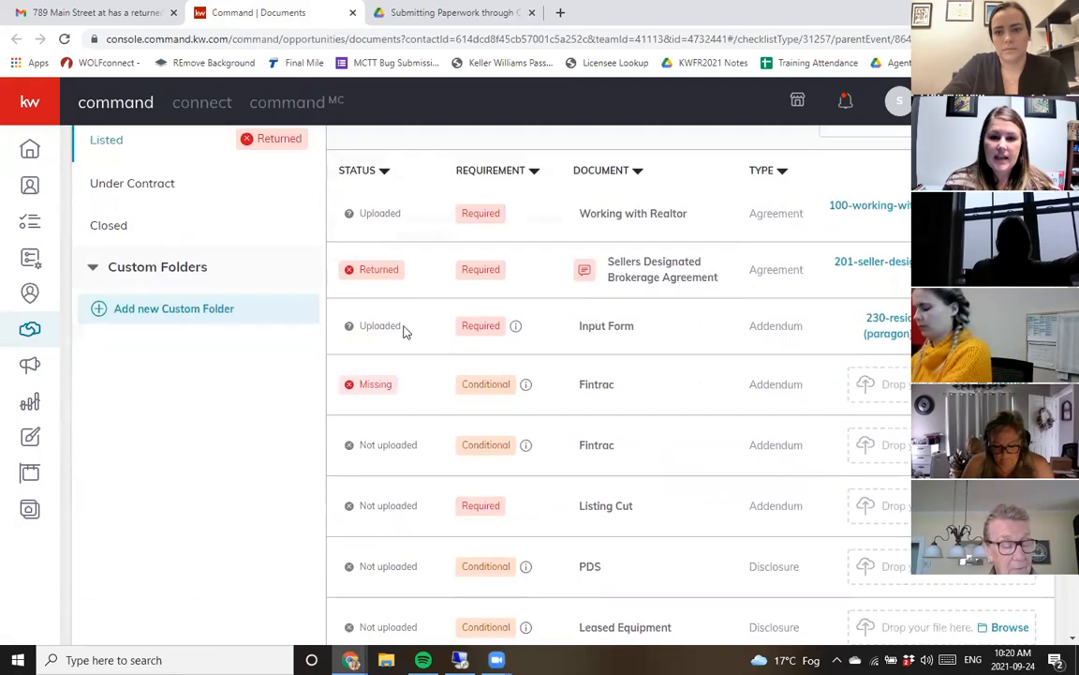
double_click(363, 248)
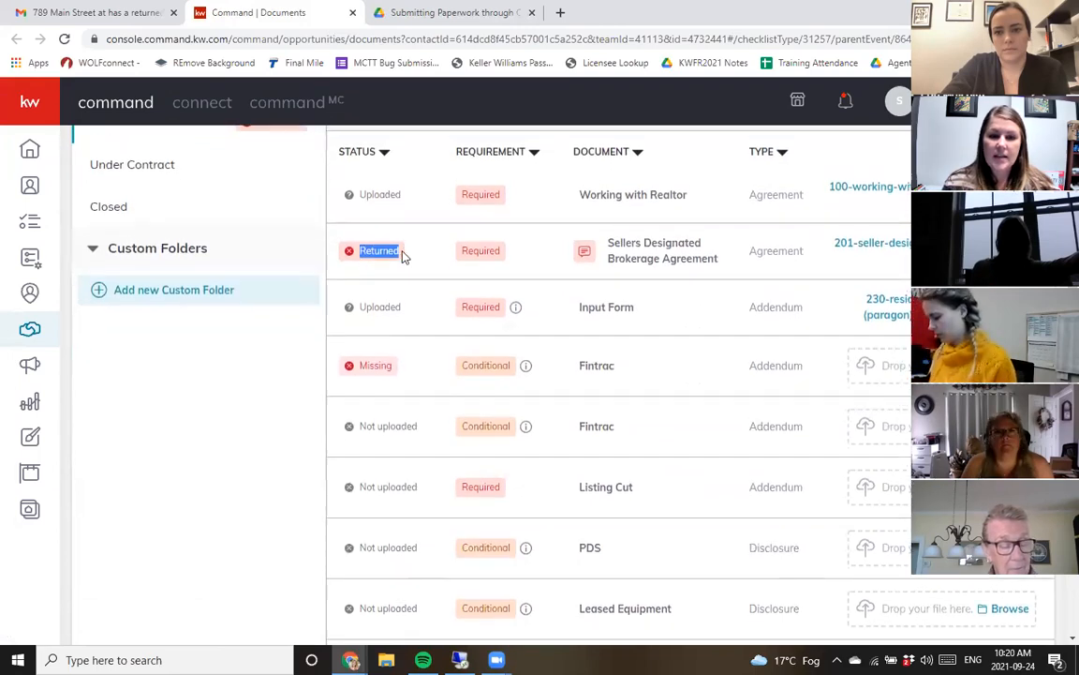
scroll(403, 248, "up", 1)
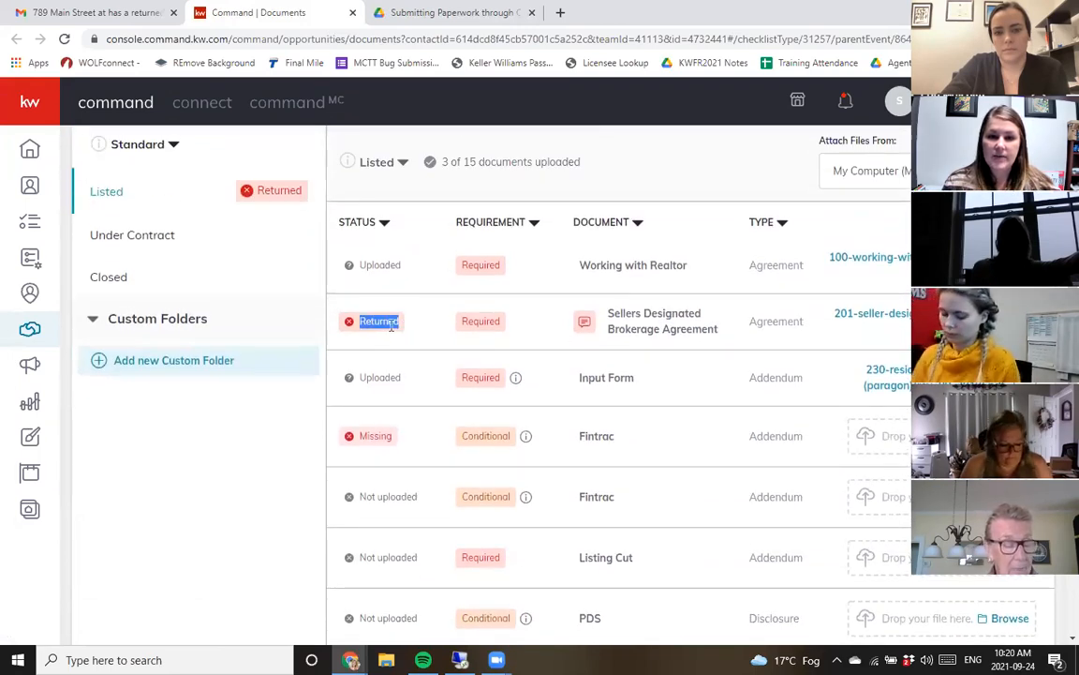
mouse_move(589, 326)
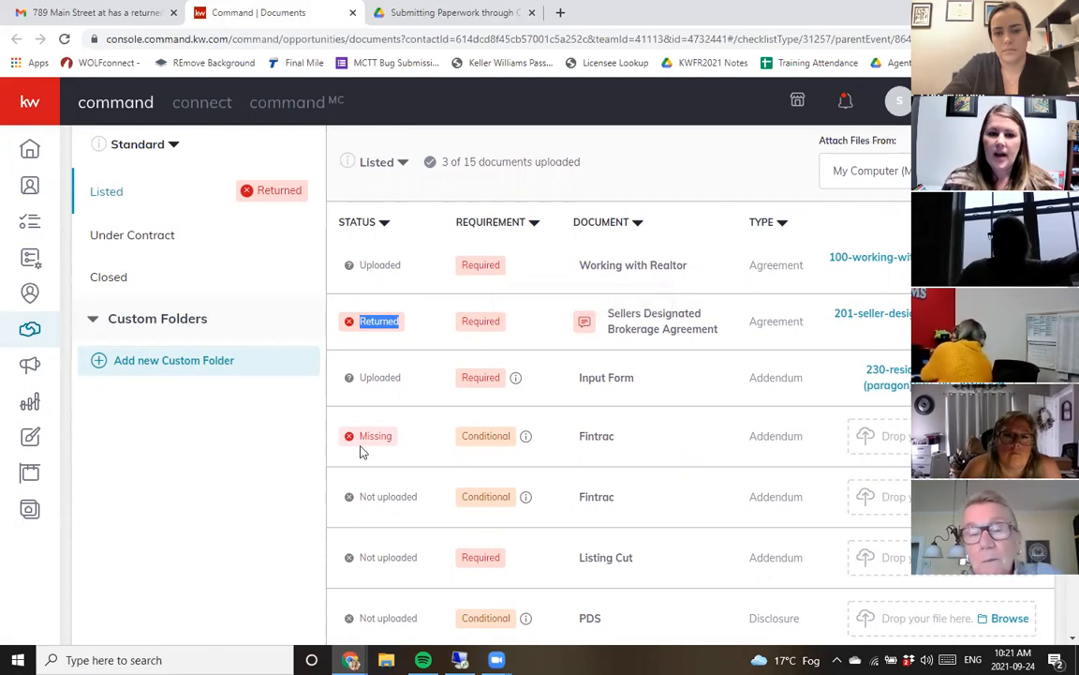
left_click_drag(361, 435, 400, 447)
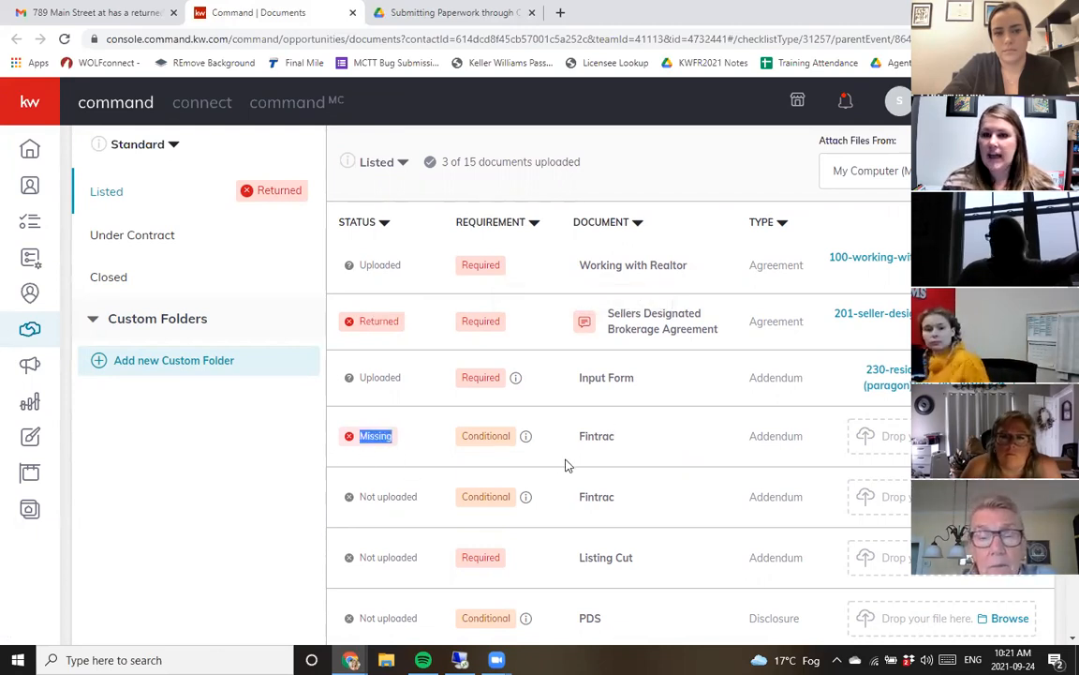
scroll(565, 464, "up", 2)
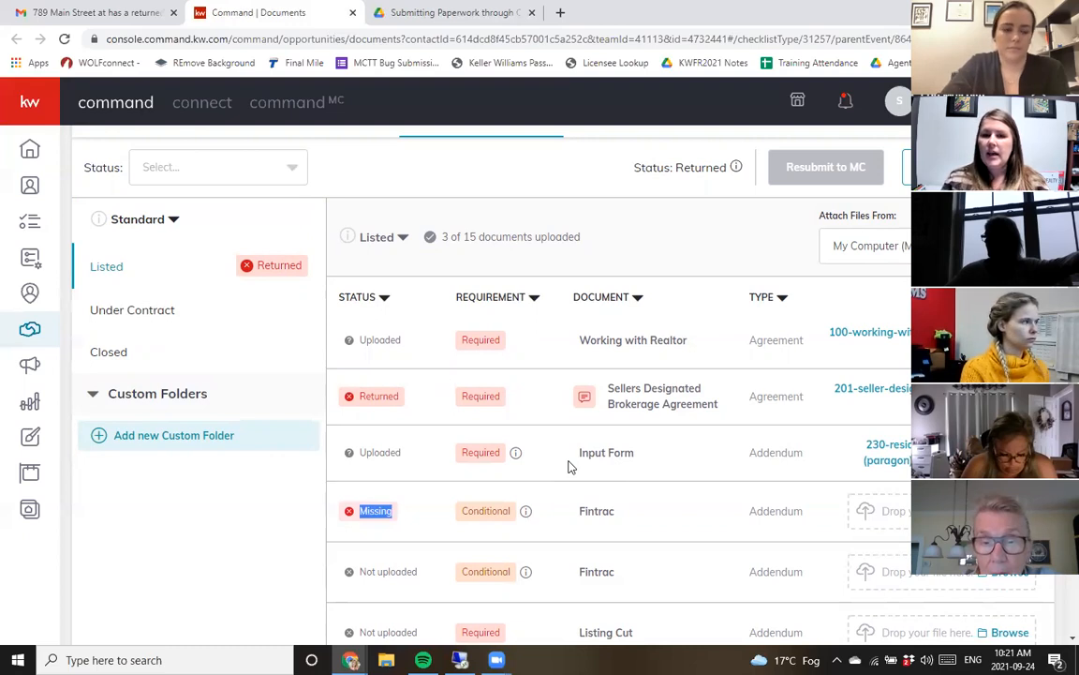
scroll(401, 306, "down", 3)
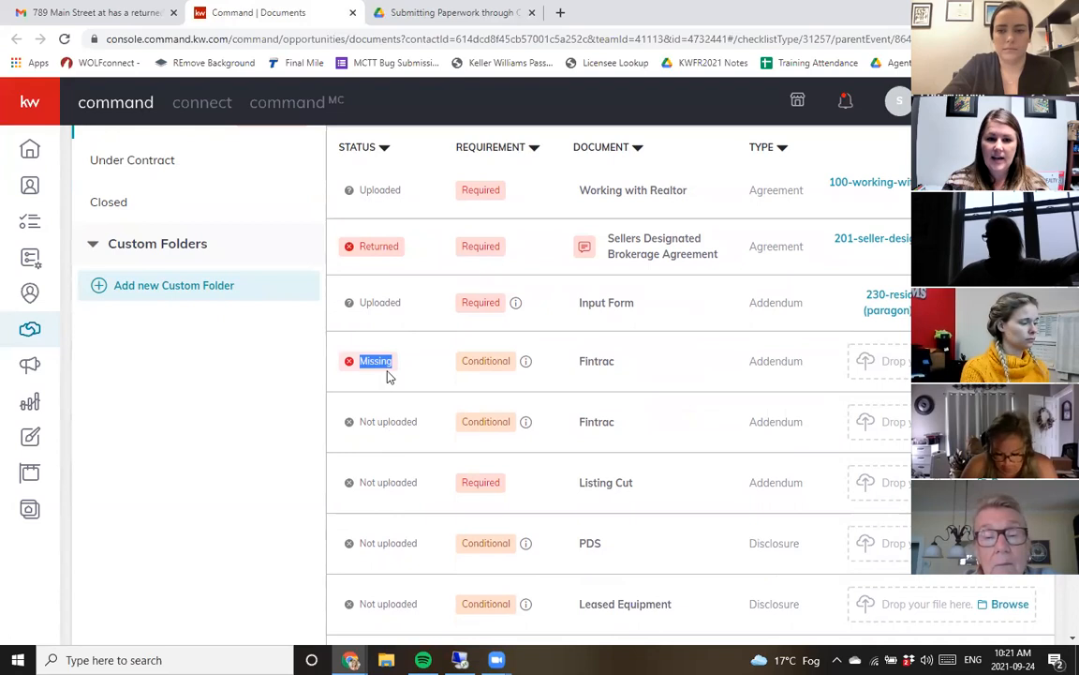
left_click(457, 353)
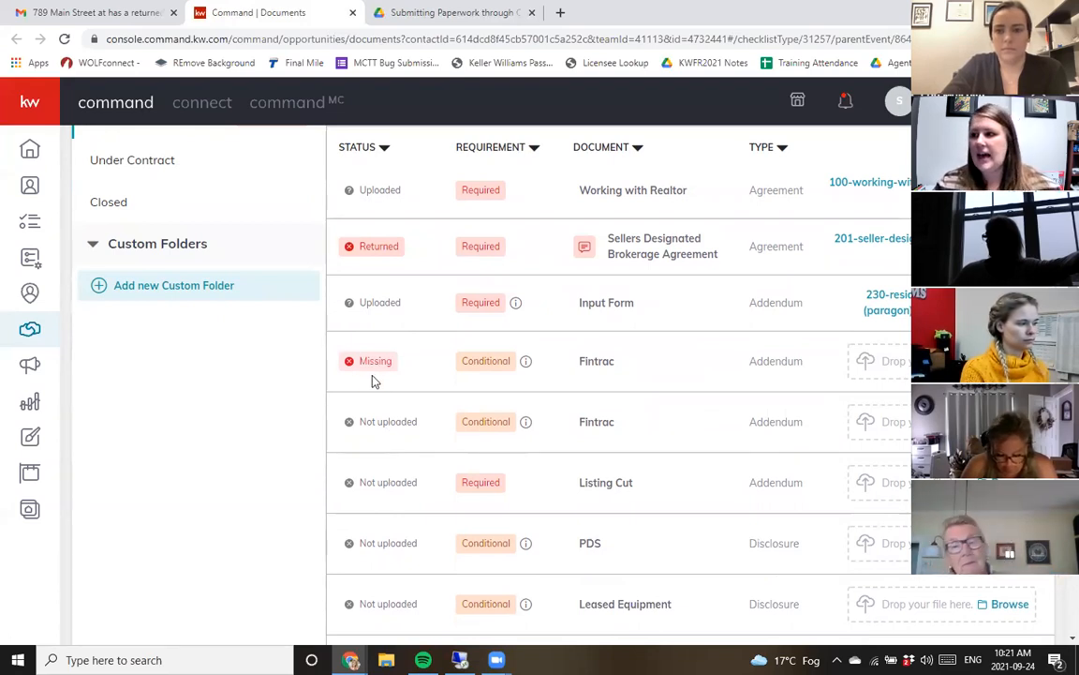
mouse_move(518, 432)
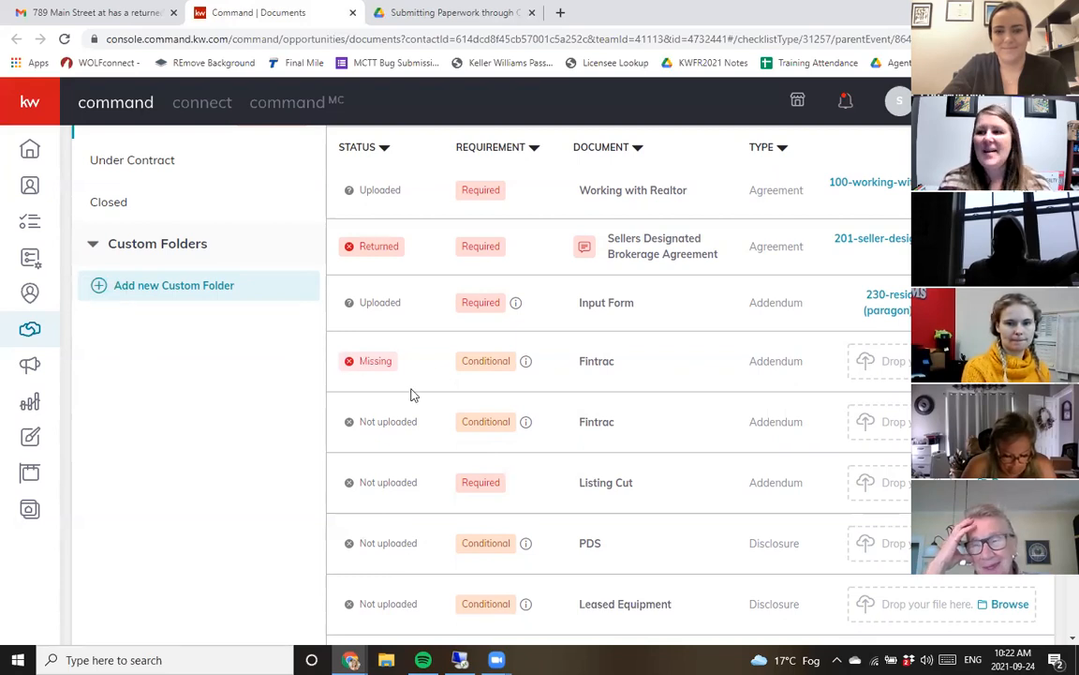
scroll(566, 521, "up", 4)
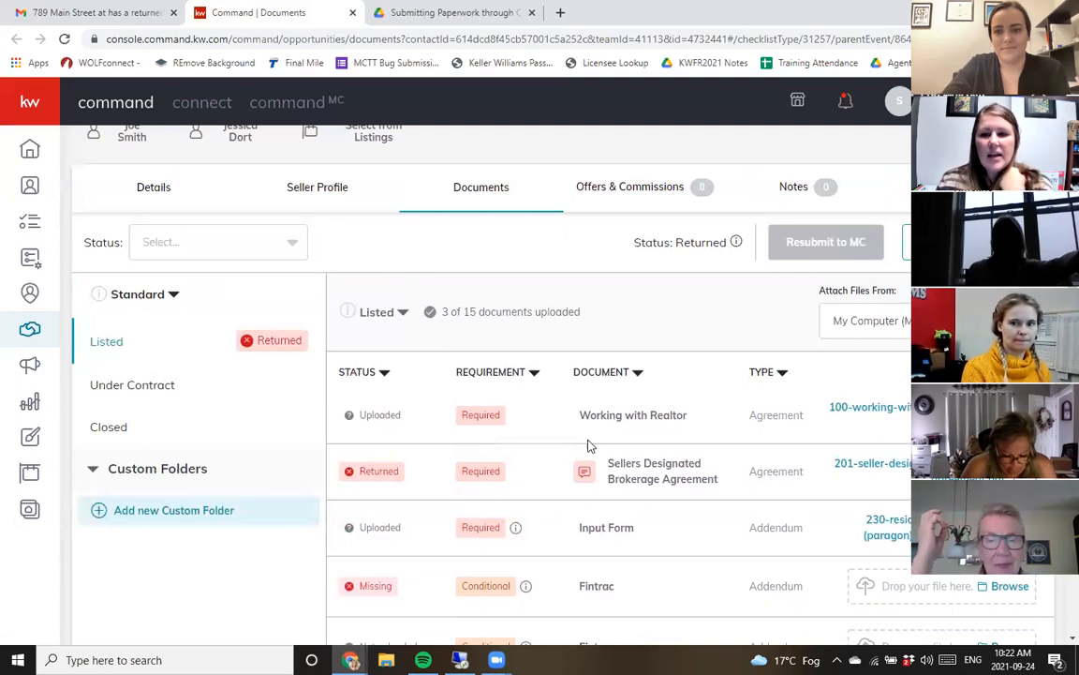
scroll(562, 404, "down", 2)
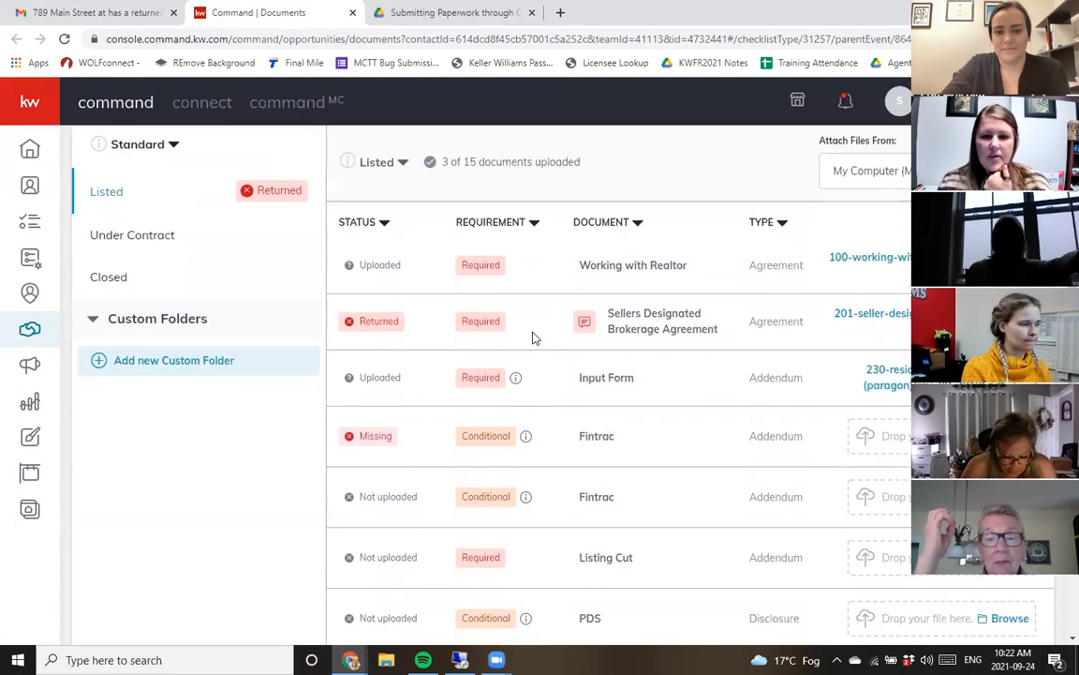
double_click(367, 322)
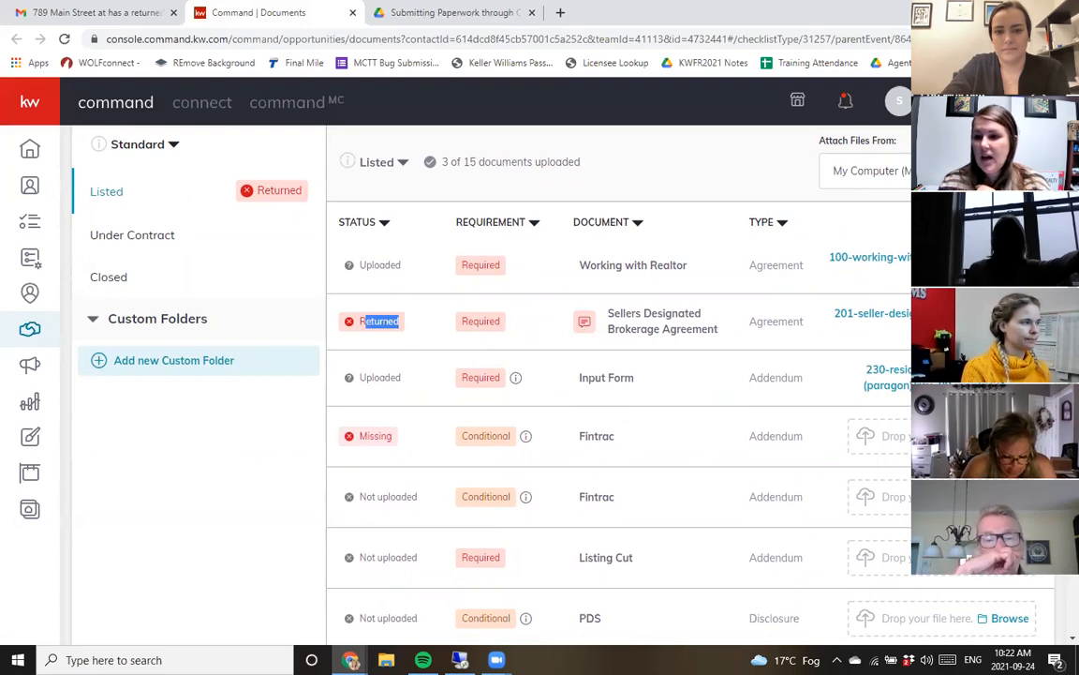
- Replace the returned Sellers Designated Brokerage Agreement with the updated file 201 - Seller Designated Brokerage Agreement.pdf
left_click(998, 339)
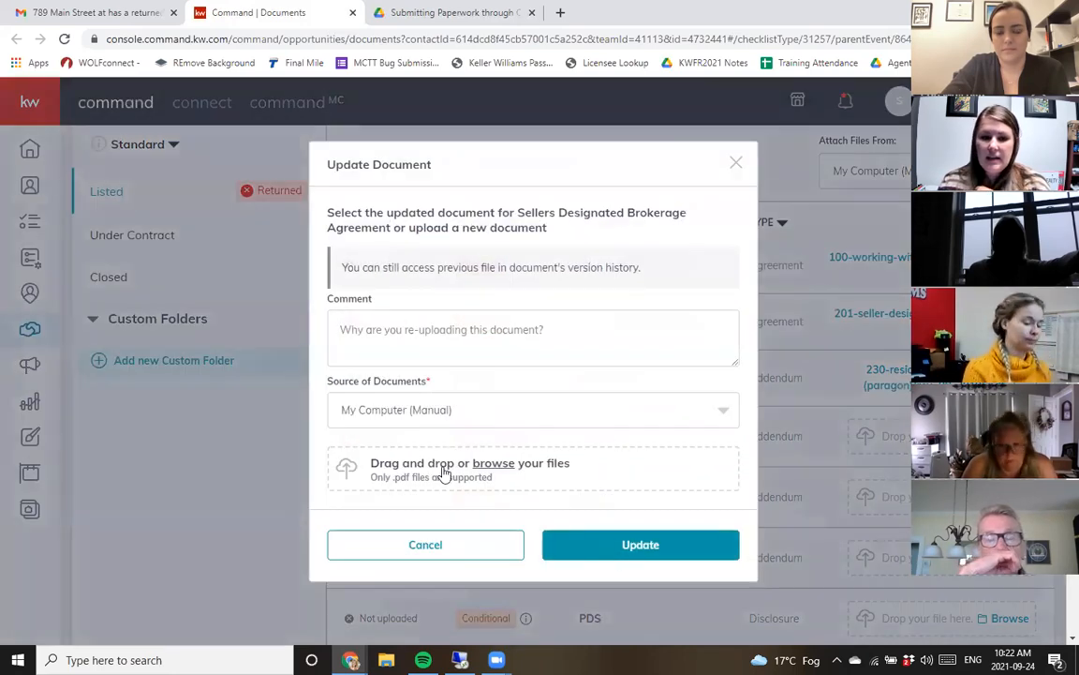
left_click(199, 128)
left_click(627, 335)
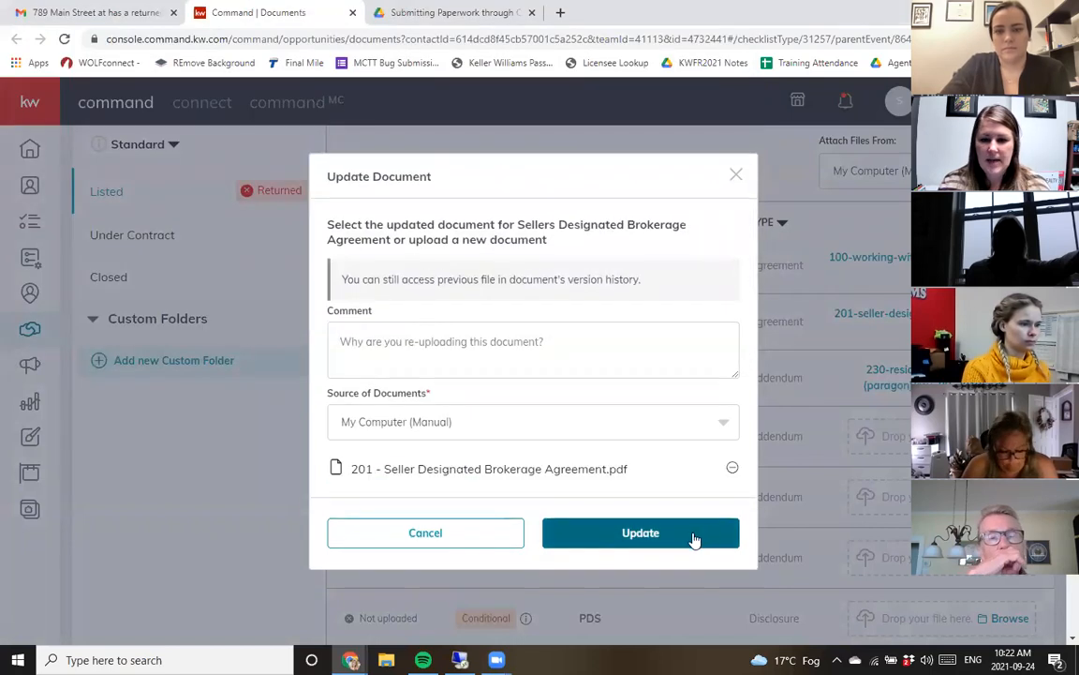
left_click(705, 536)
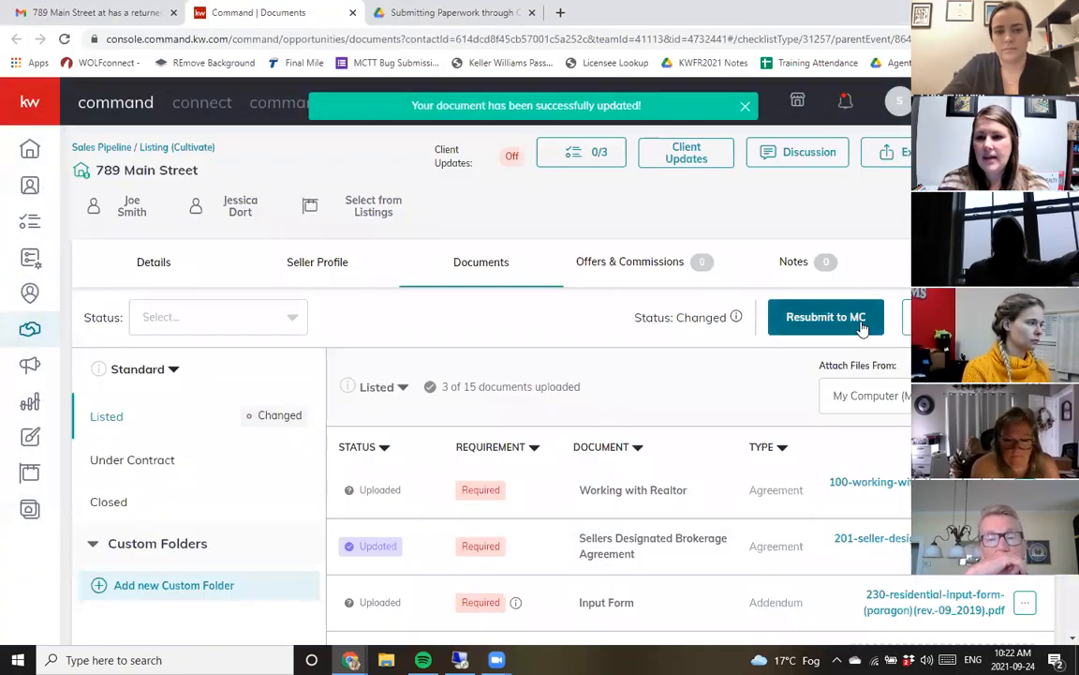
- Resubmit the Listed folder to MC for review
left_click(861, 325)
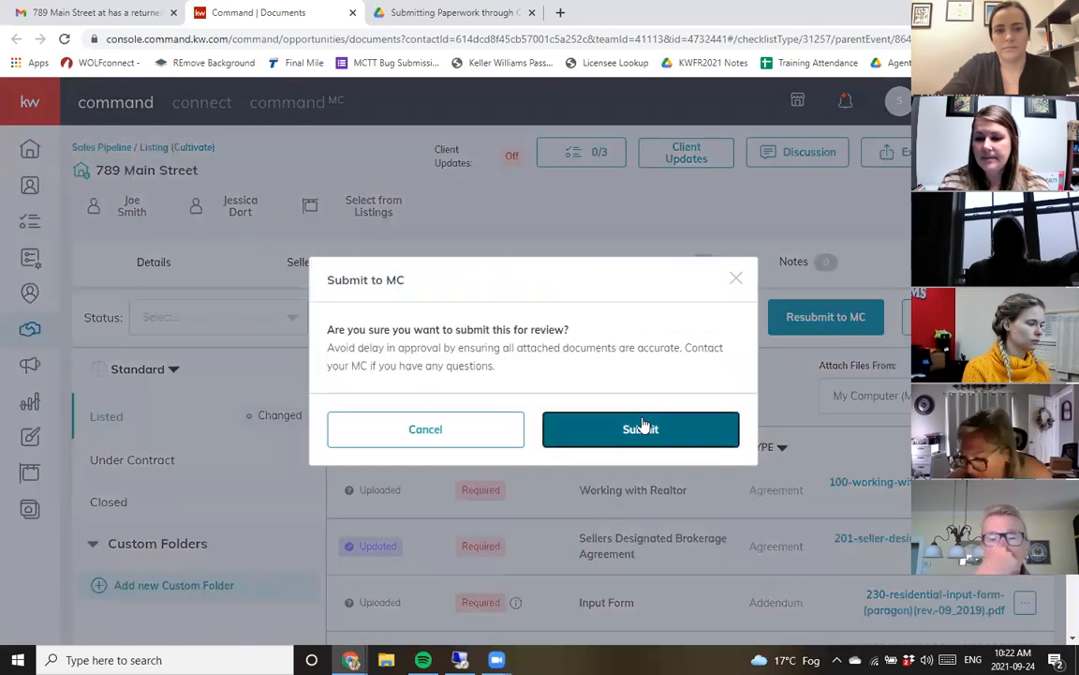
left_click(643, 429)
scroll(734, 491, "down", 3)
left_click_drag(370, 432, 391, 431)
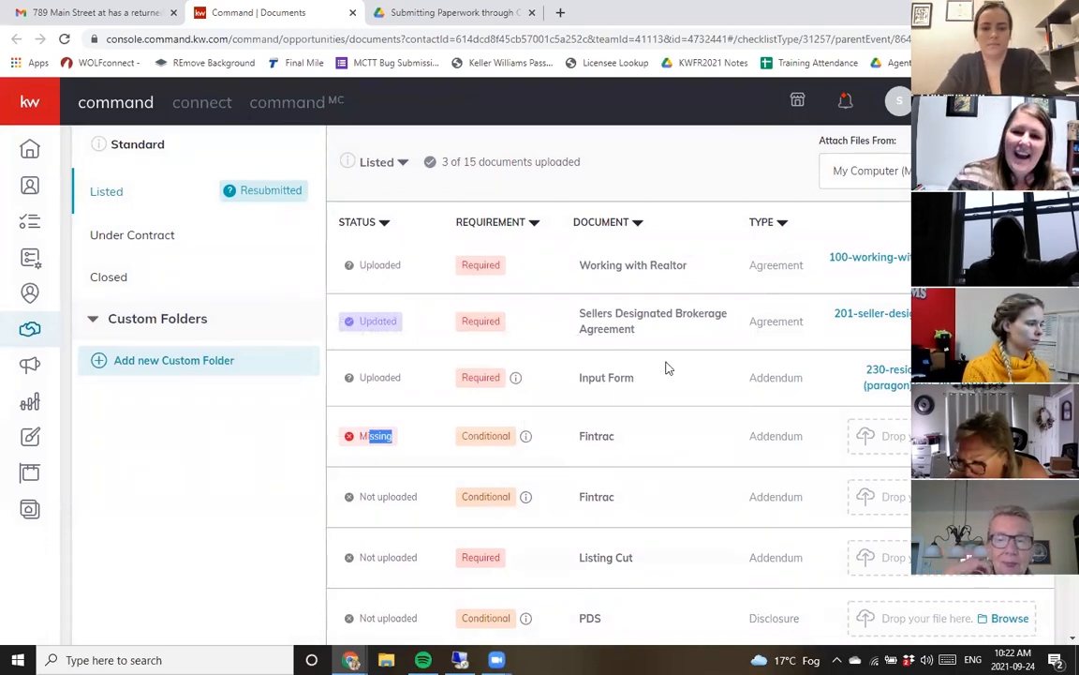
- Open the Under Contract checklist and look through its required and conditional documents
scroll(667, 367, "up", 2)
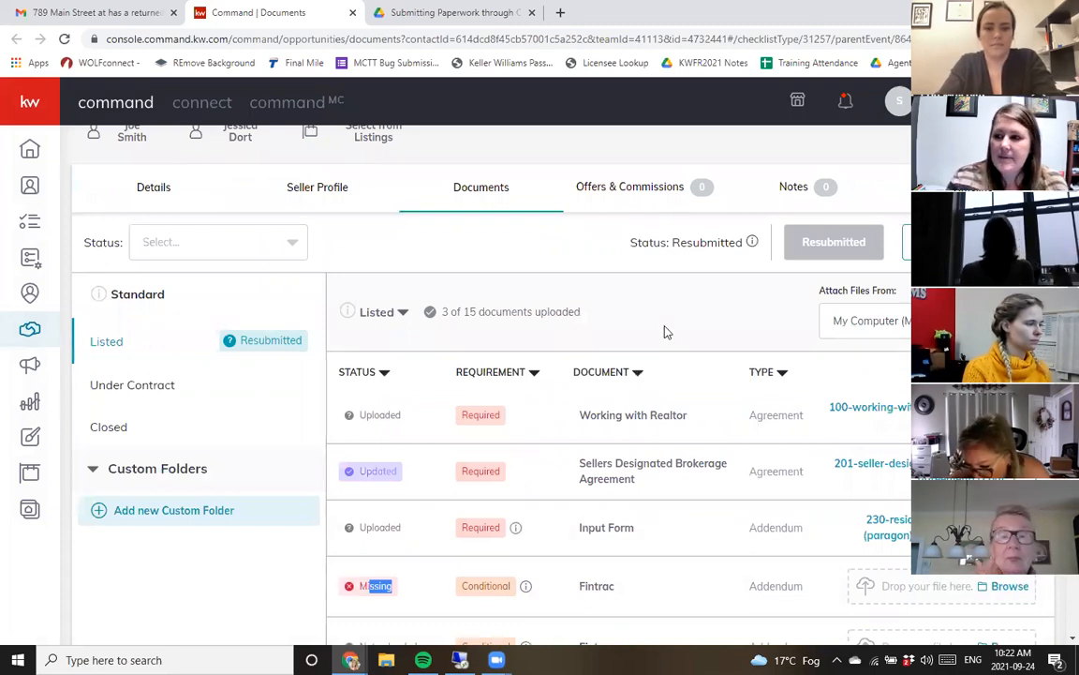
scroll(667, 404, "down", 1)
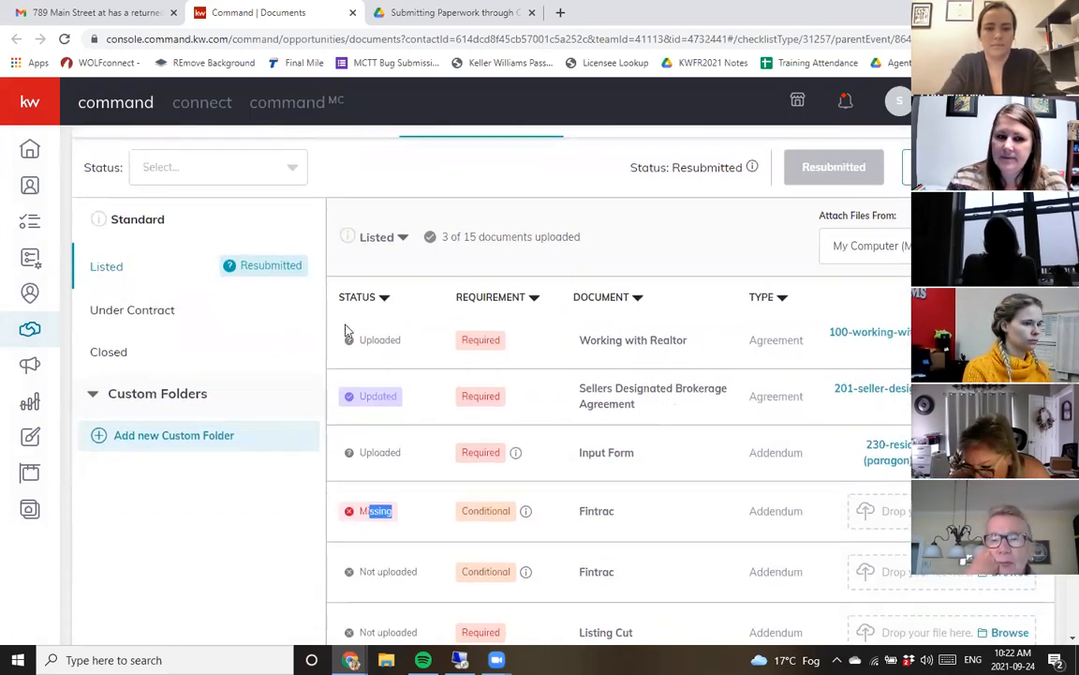
left_click(116, 318)
left_click_drag(597, 342, 693, 437)
scroll(680, 422, "down", 1)
left_click(689, 283)
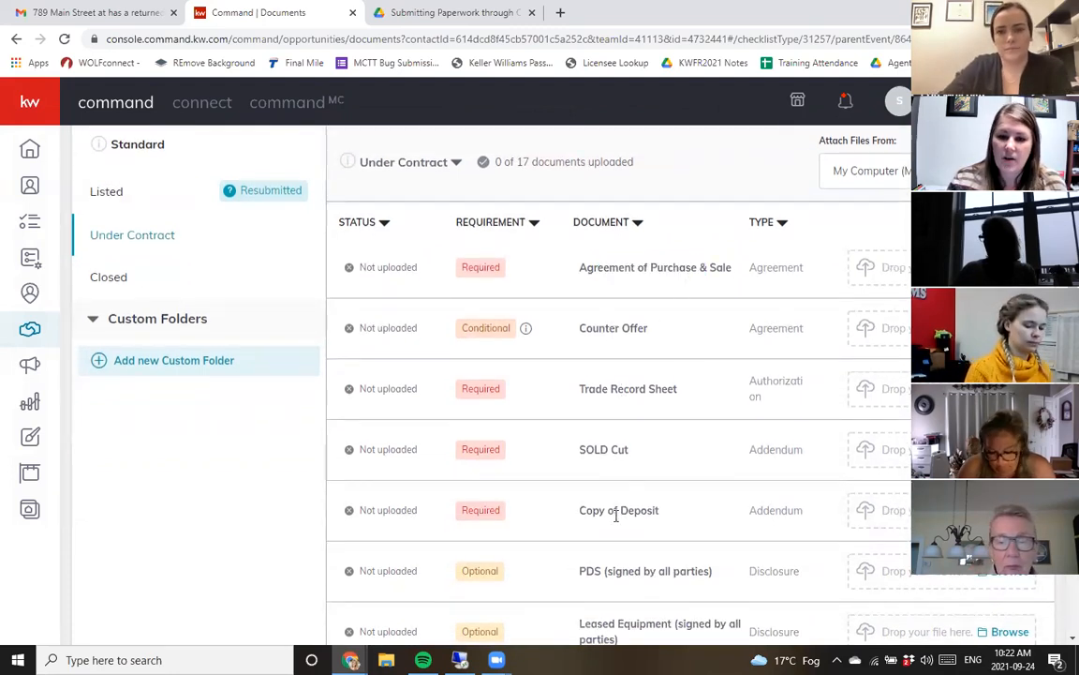
scroll(713, 422, "down", 3)
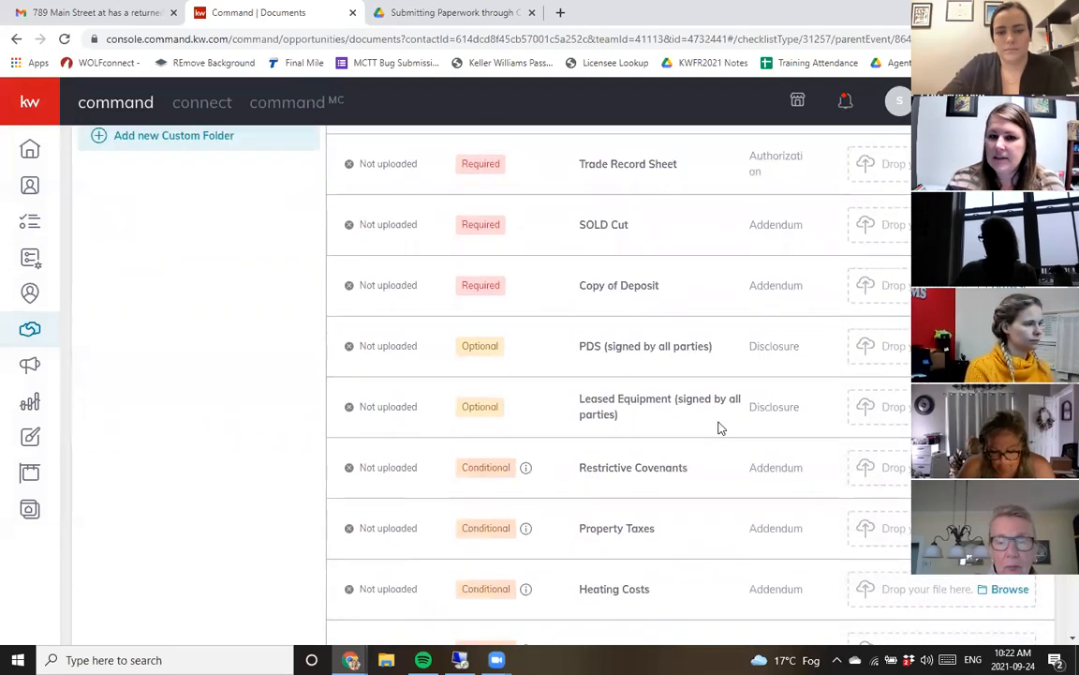
scroll(720, 426, "up", 4)
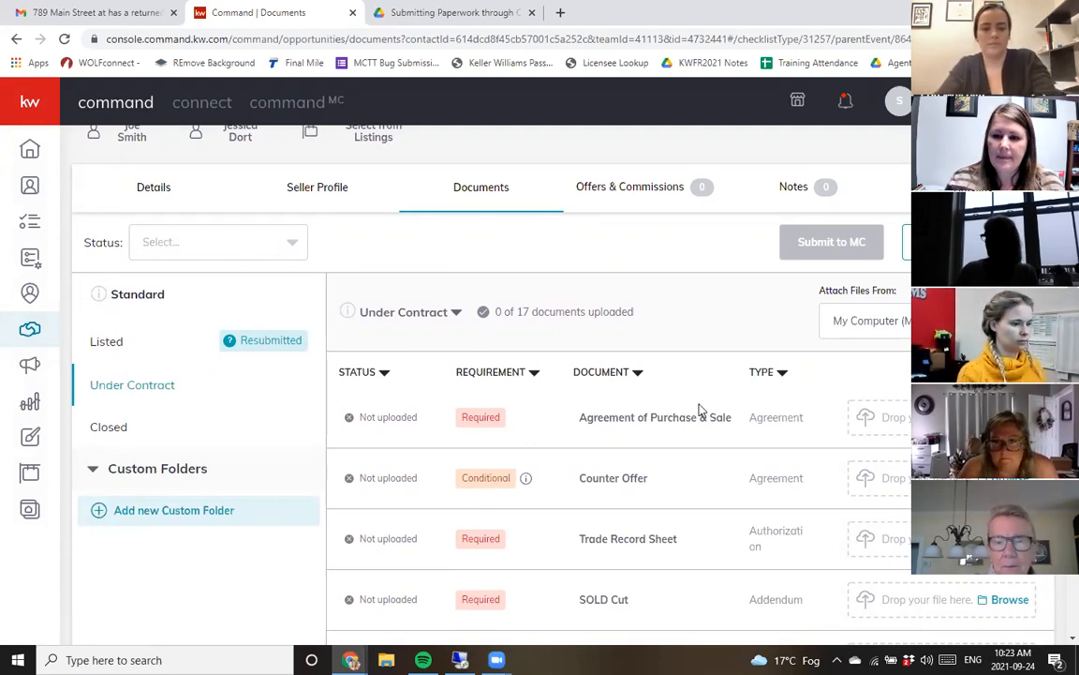
- Attach a file to Agreement of Purchase & Sale and submit the Under Contract folder to MC
double_click(241, 130)
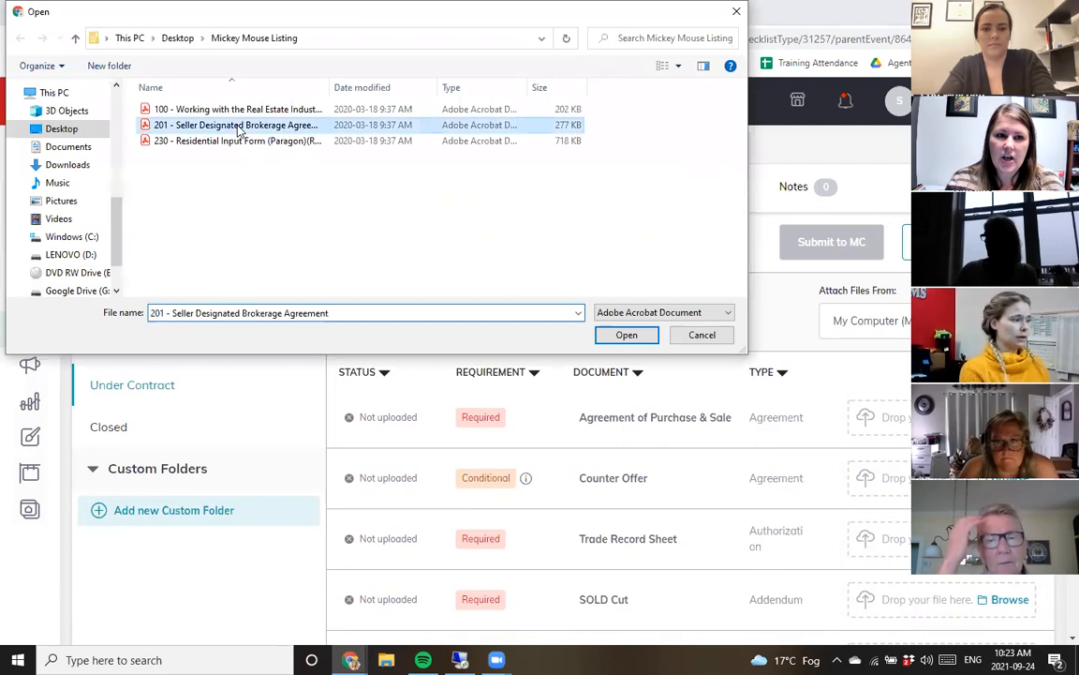
left_click(861, 255)
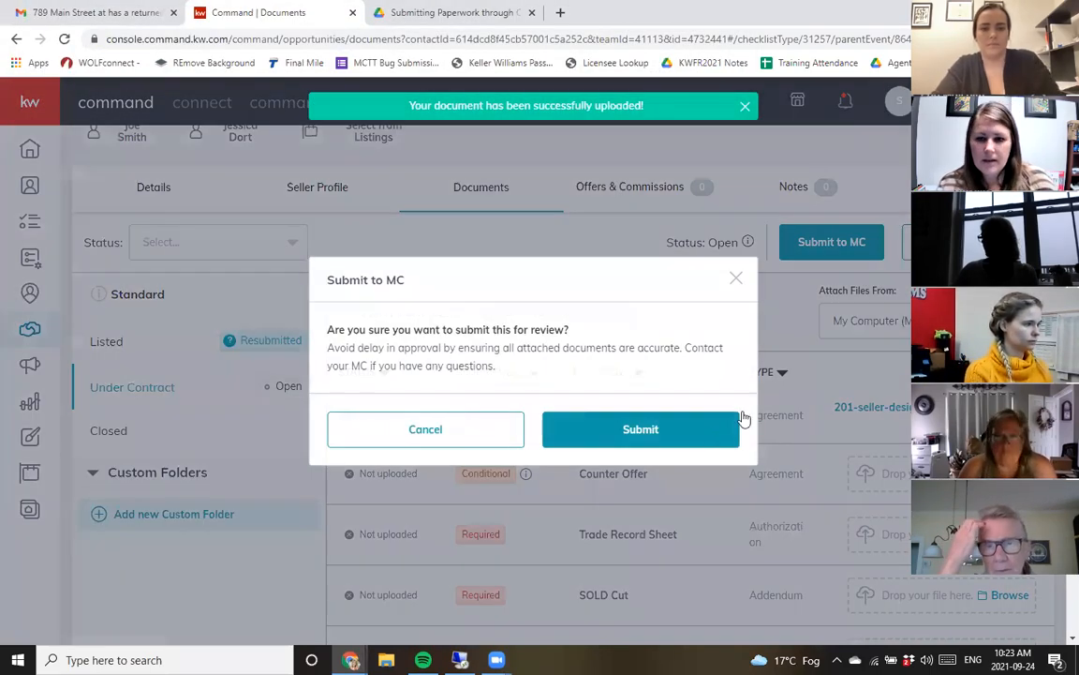
left_click(712, 431)
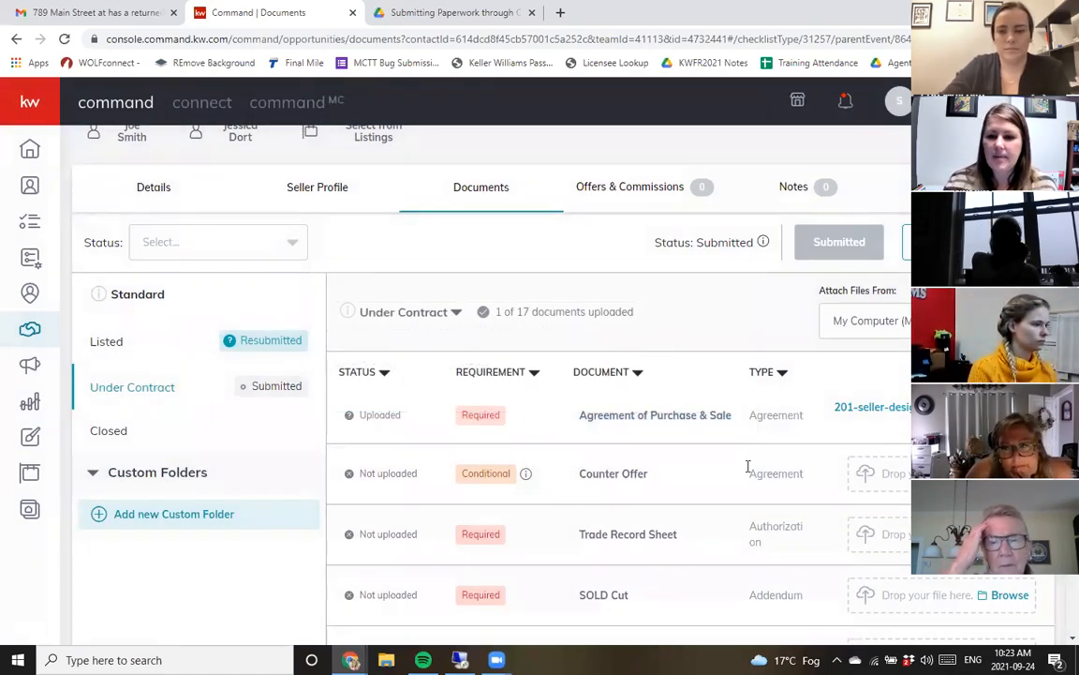
- Upload a file to the Termination document at the bottom of the Under Contract checklist
scroll(747, 465, "down", 1)
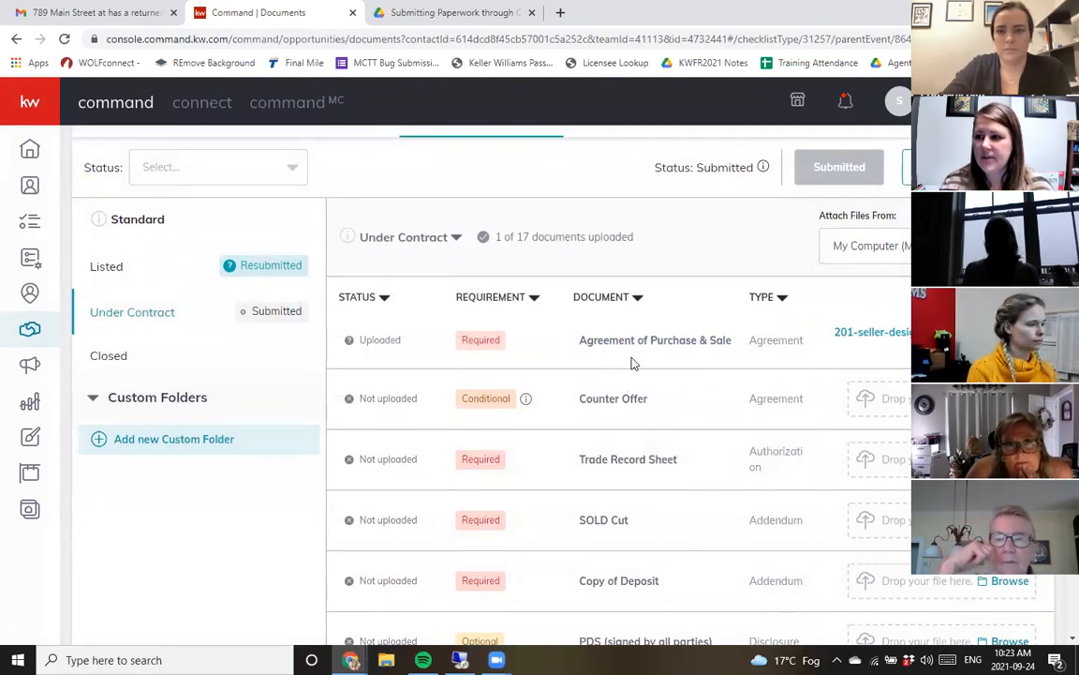
scroll(656, 393, "up", 2)
scroll(658, 393, "down", 10)
left_click_drag(573, 606, 635, 602)
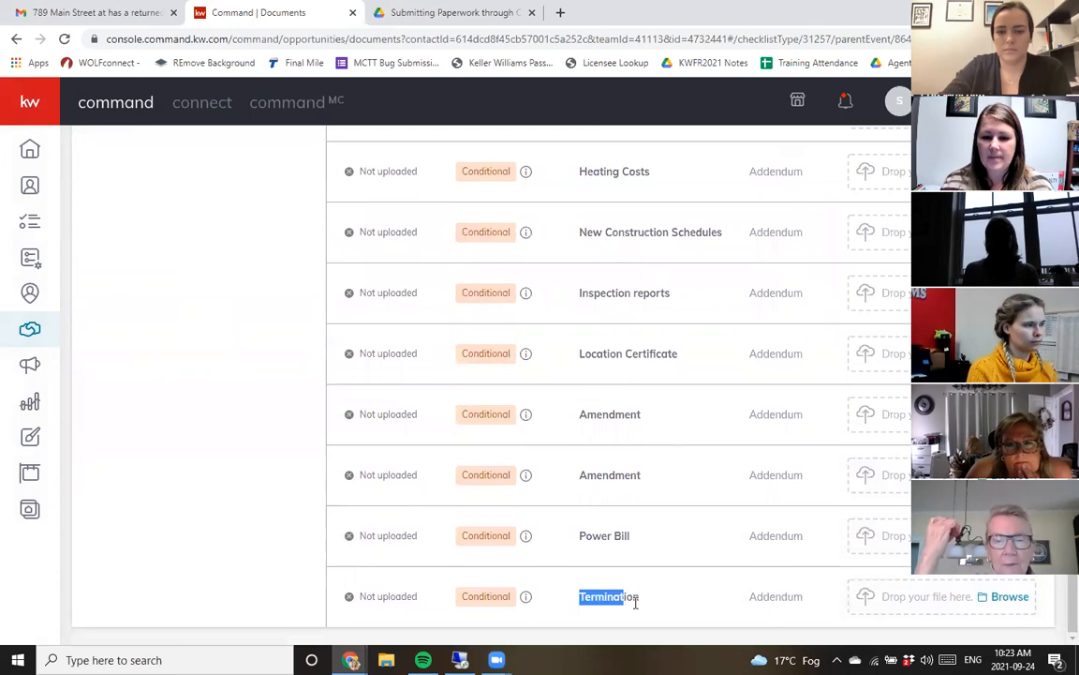
left_click(935, 605)
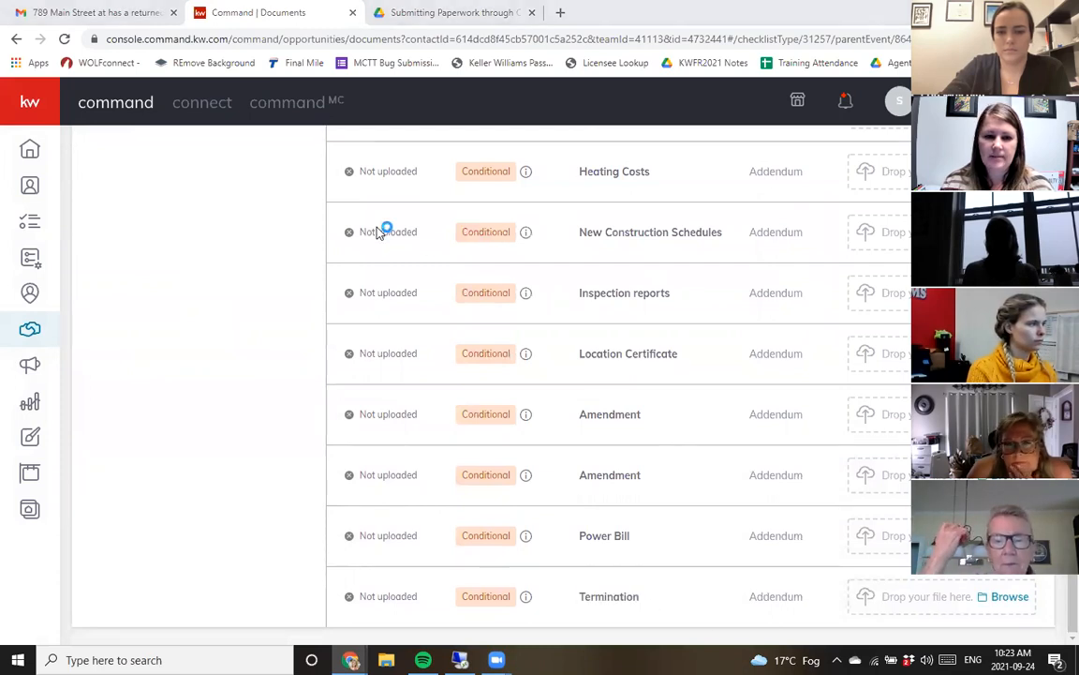
double_click(271, 141)
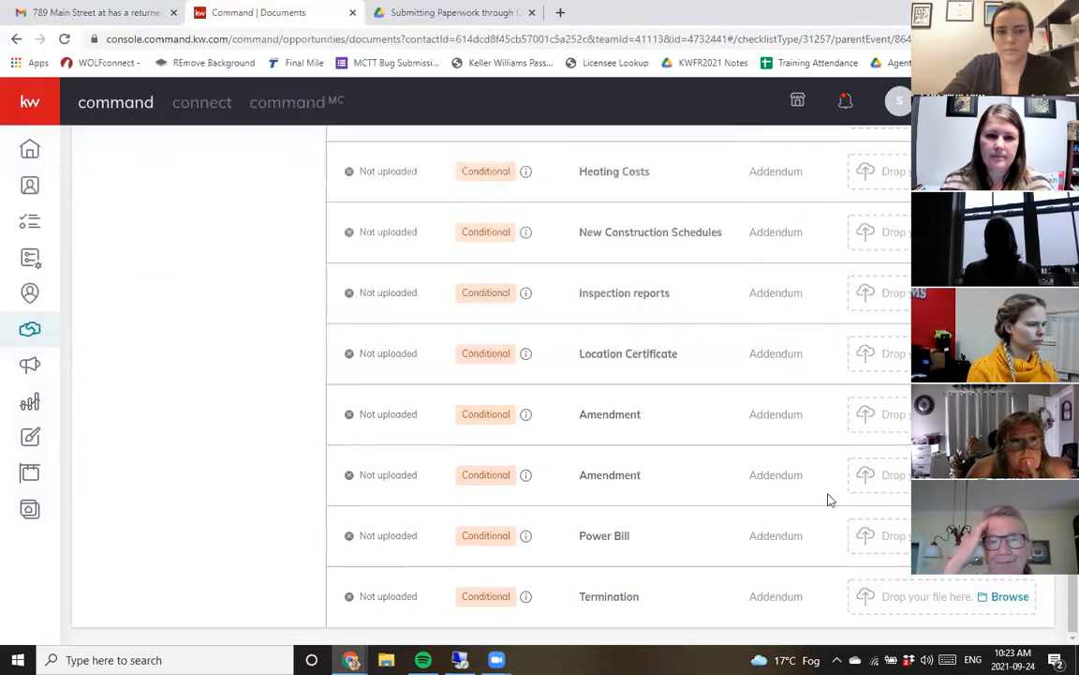
- Create a new Under Contract checklist version named Under Contract v2
scroll(878, 350, "up", 11)
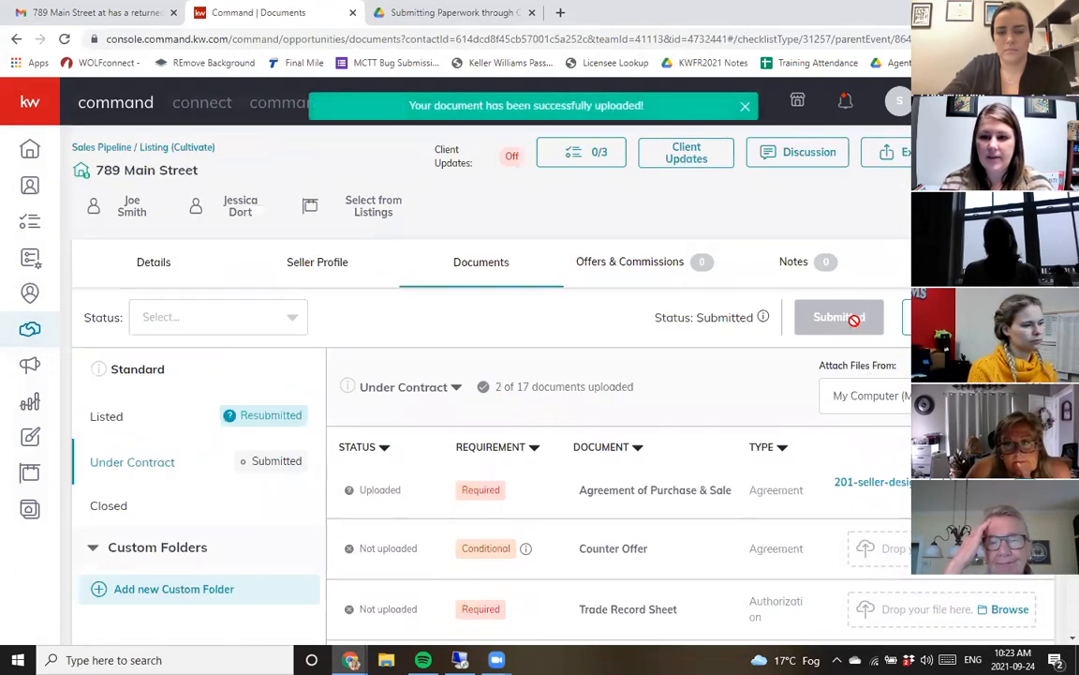
scroll(694, 482, "down", 1)
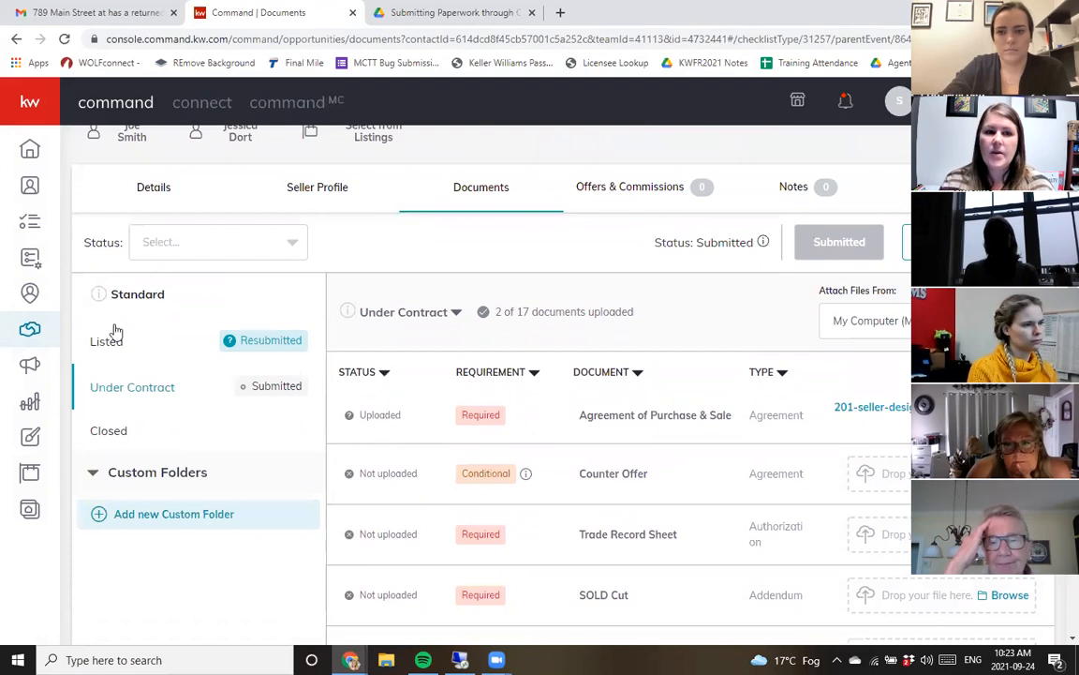
mouse_move(523, 475)
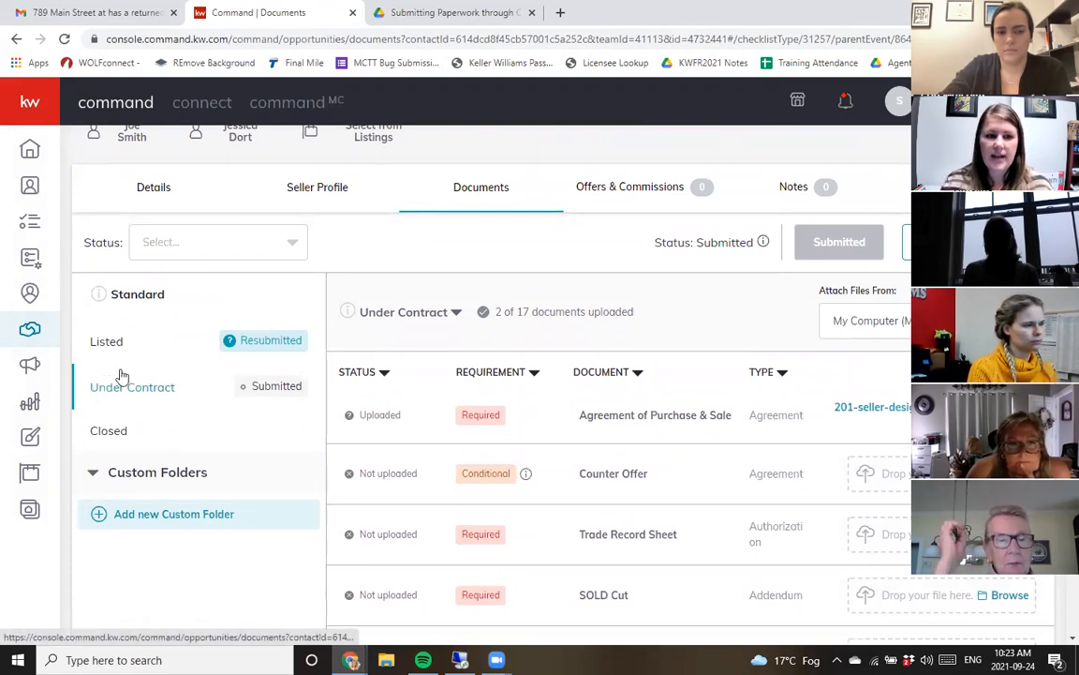
left_click(412, 316)
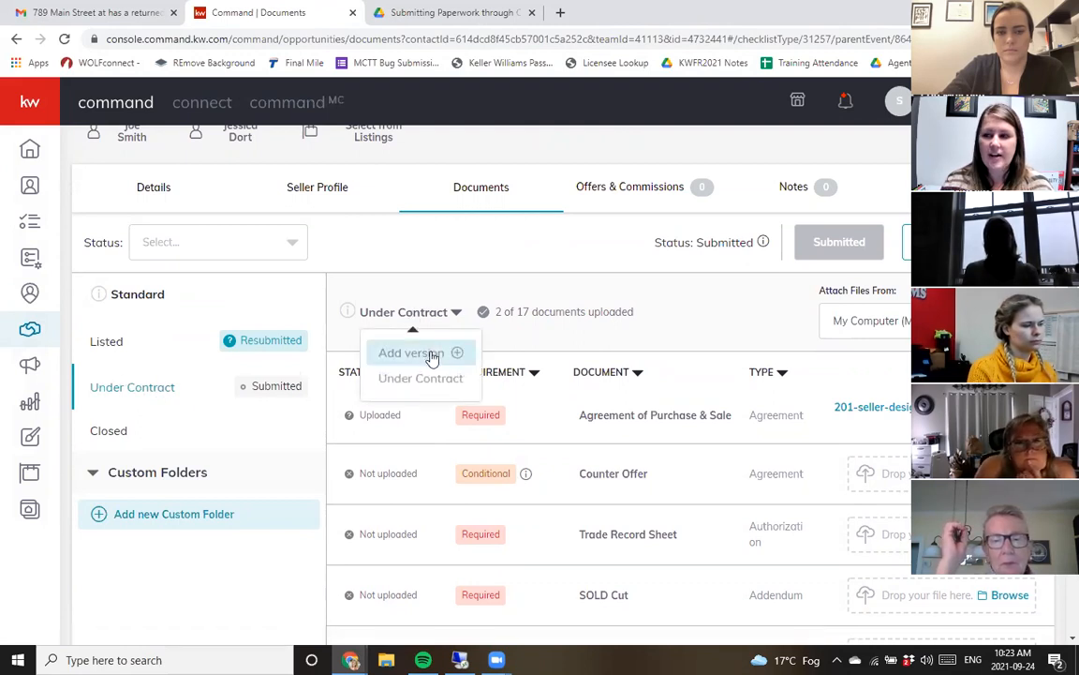
left_click(432, 356)
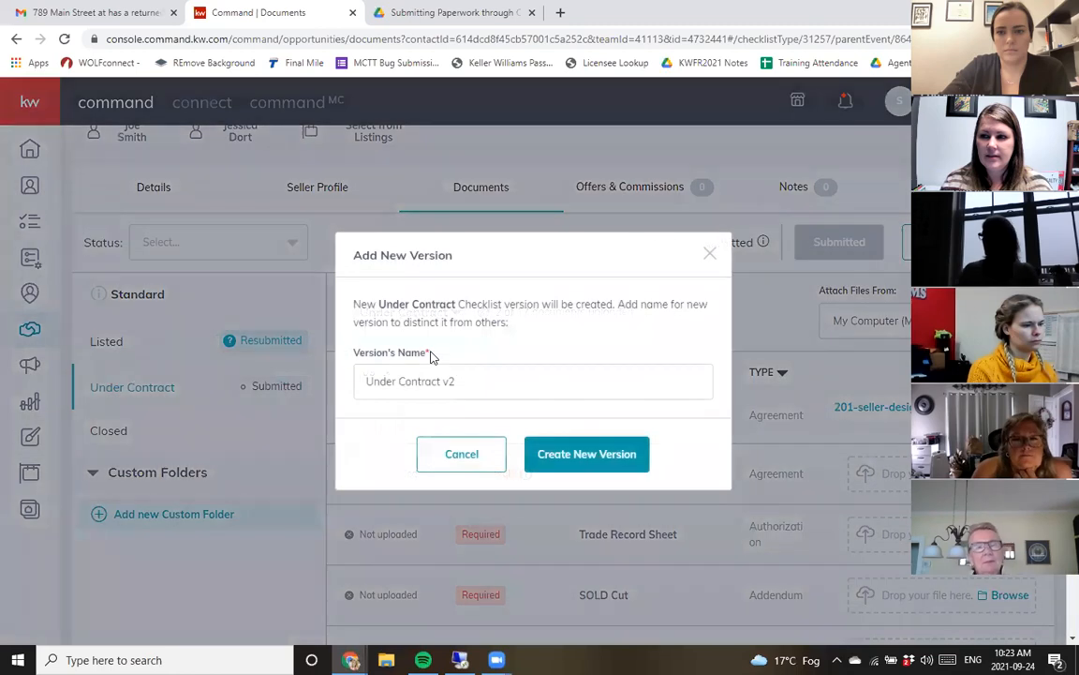
left_click_drag(356, 379, 592, 391)
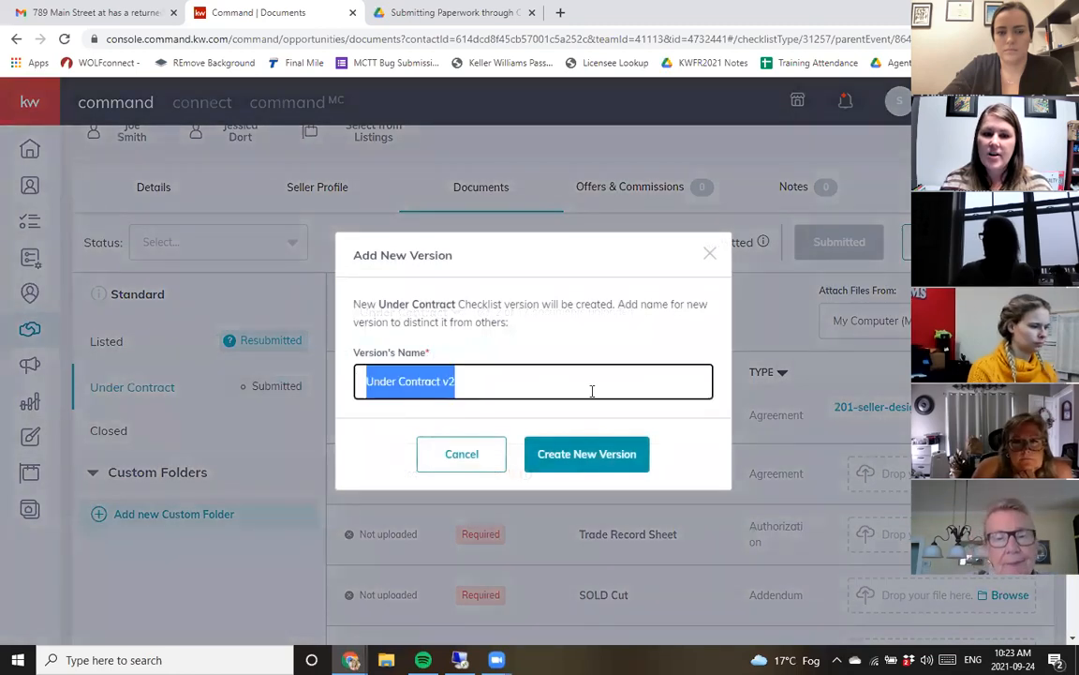
left_click(605, 454)
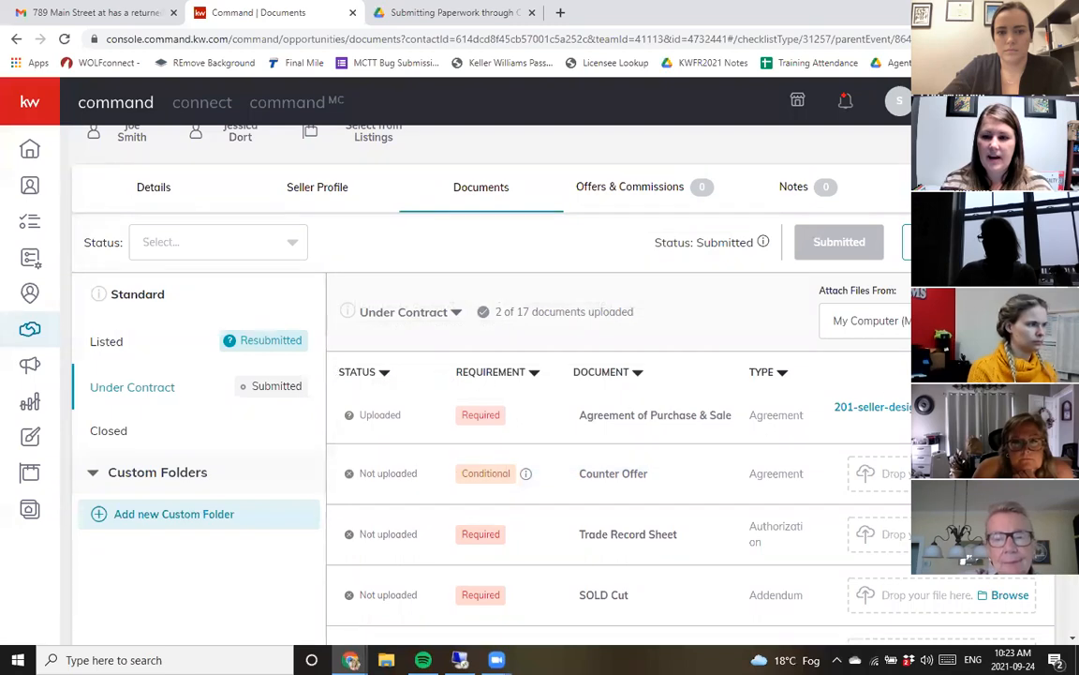
scroll(619, 375, "down", 10)
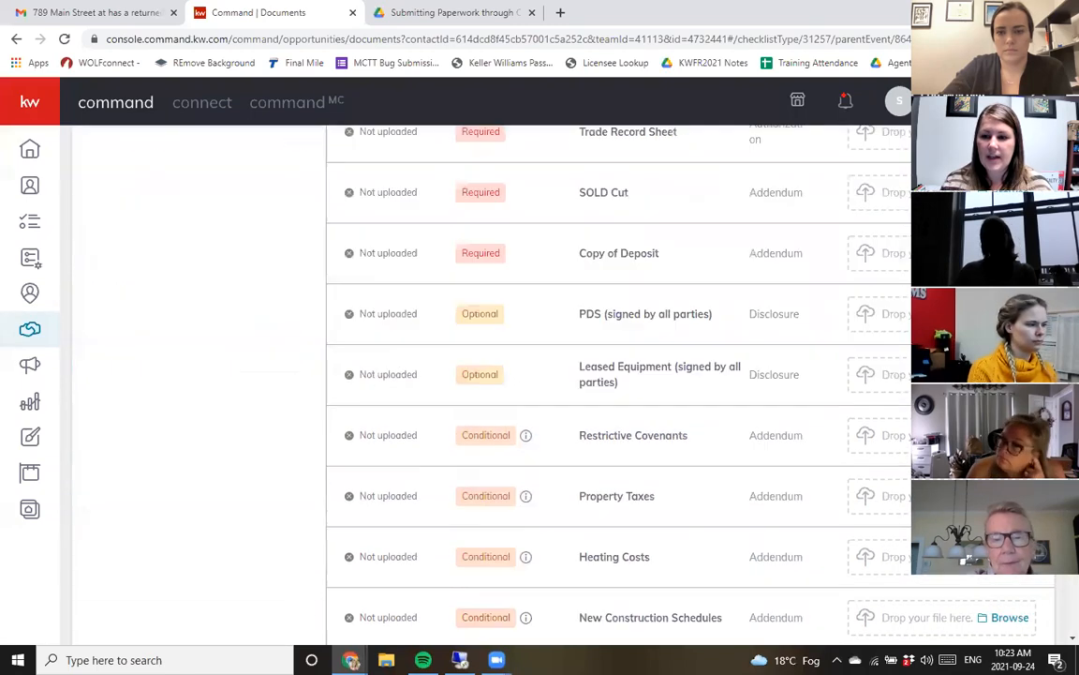
scroll(937, 590, "up", 10)
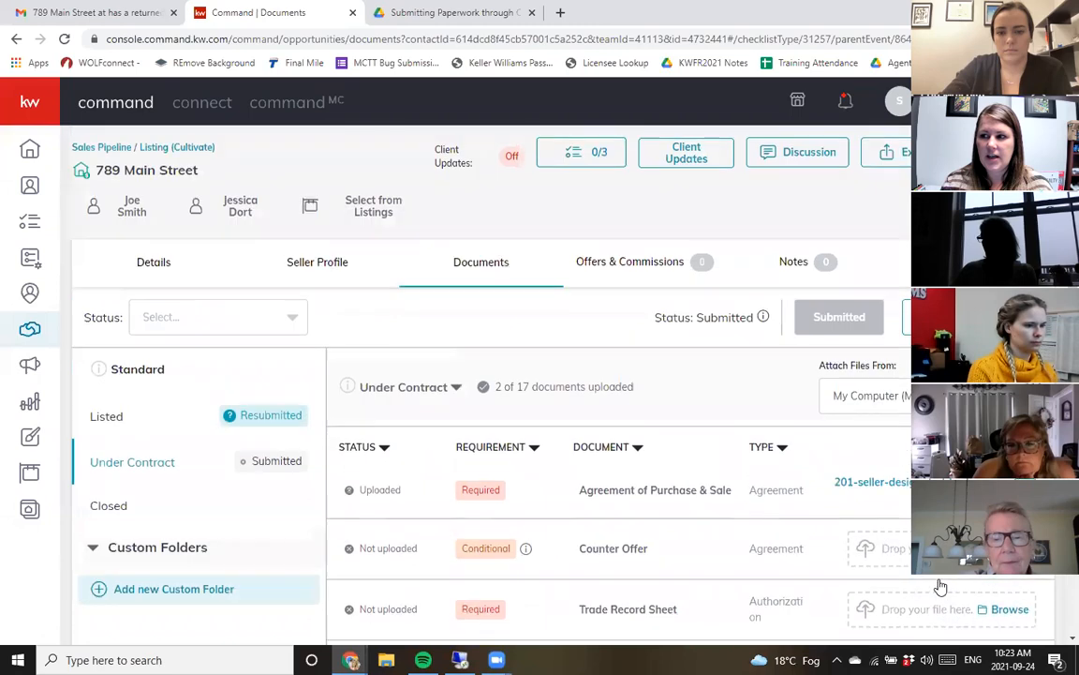
left_click(395, 388)
left_click(422, 438)
left_click(600, 456)
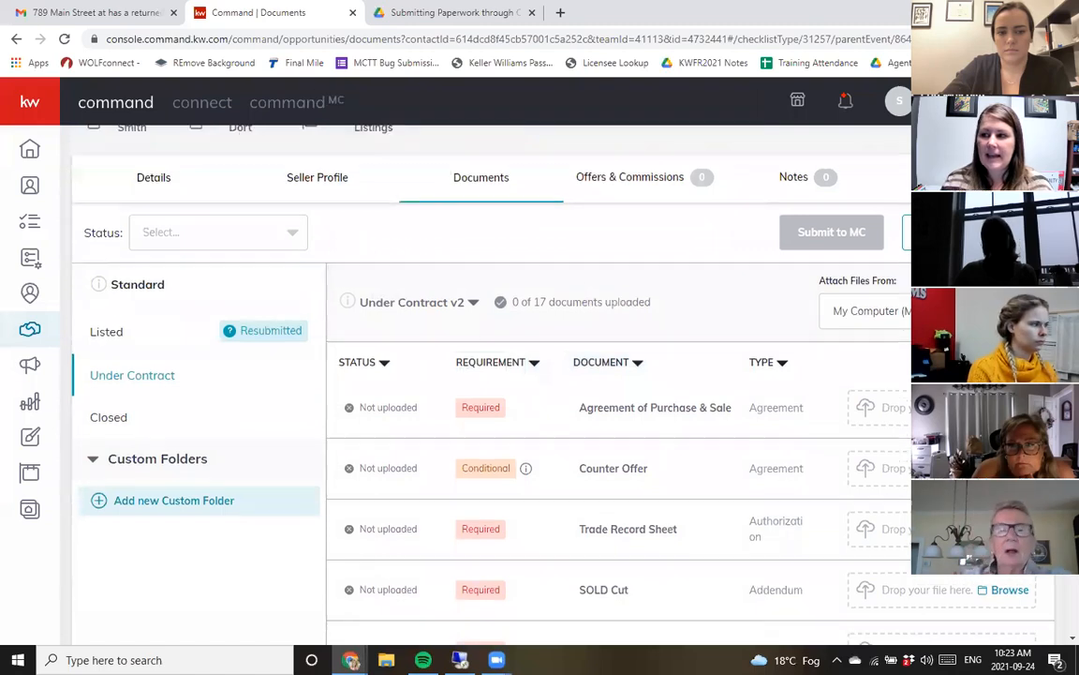
- Switch between the Under Contract and Under Contract v2 checklist versions to compare their documents
scroll(940, 590, "down", 10)
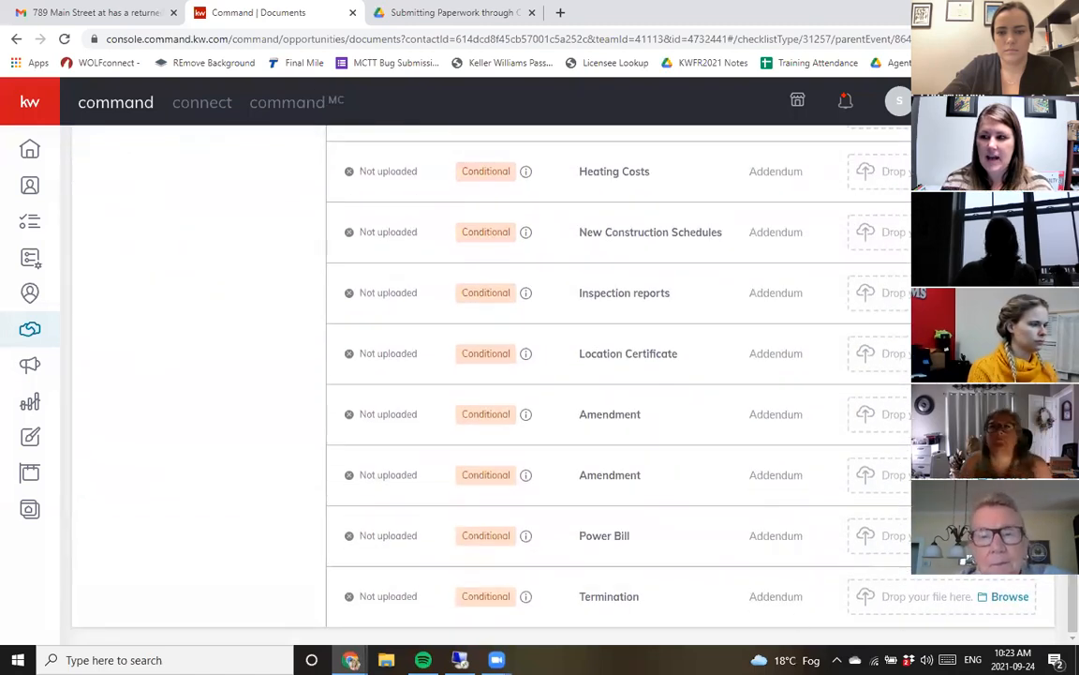
scroll(712, 525, "up", 10)
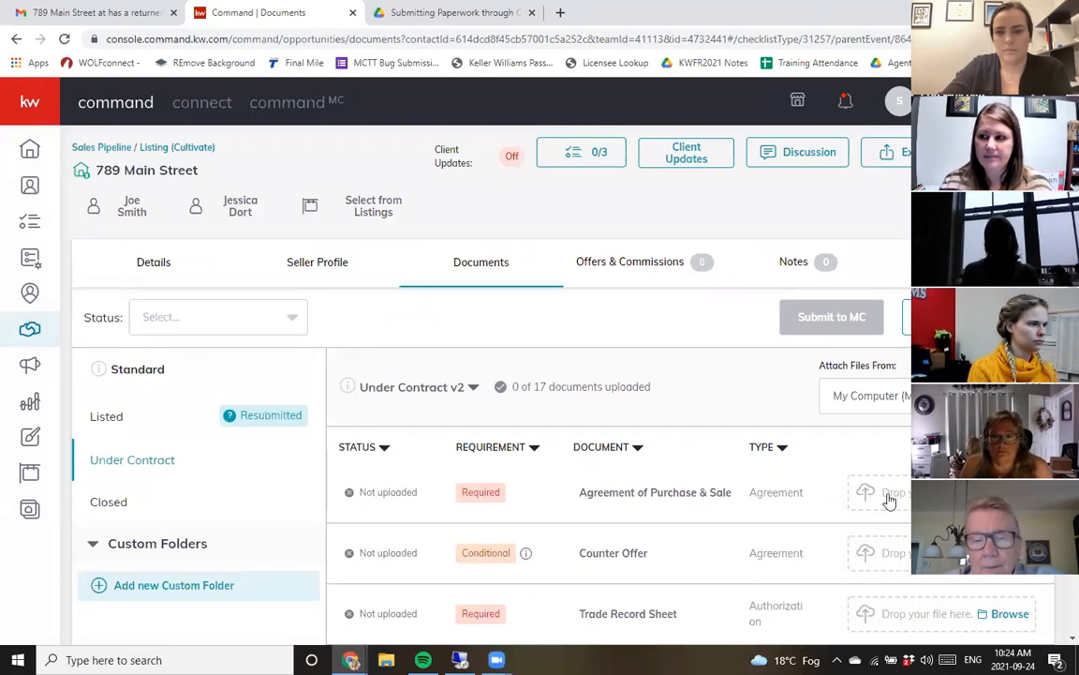
scroll(890, 500, "down", 1)
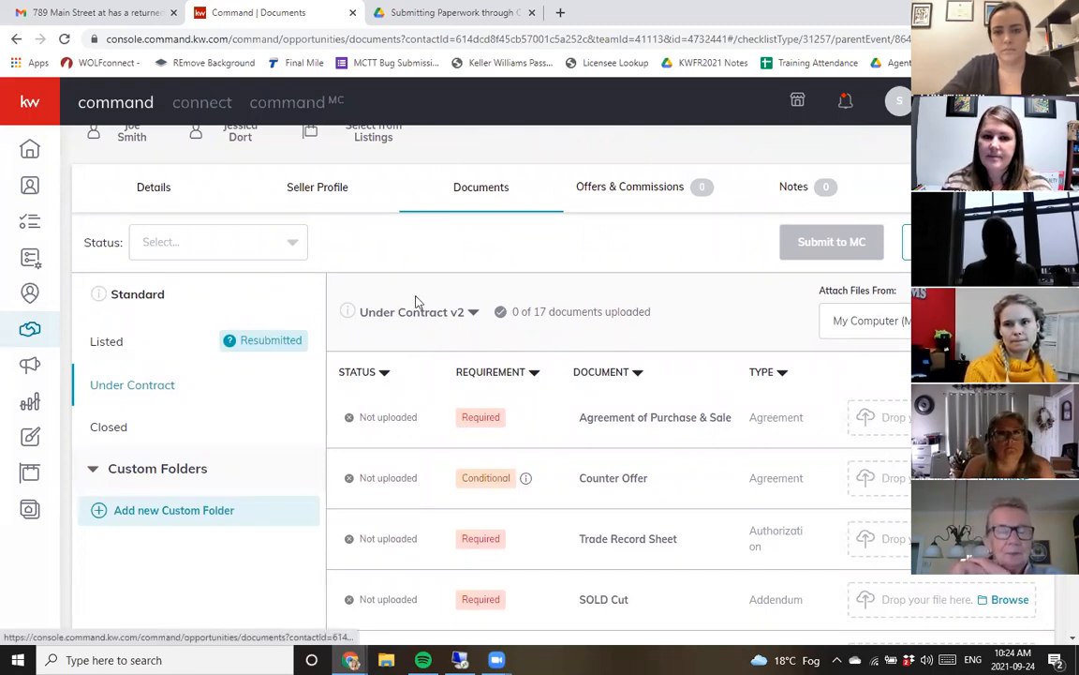
left_click(435, 318)
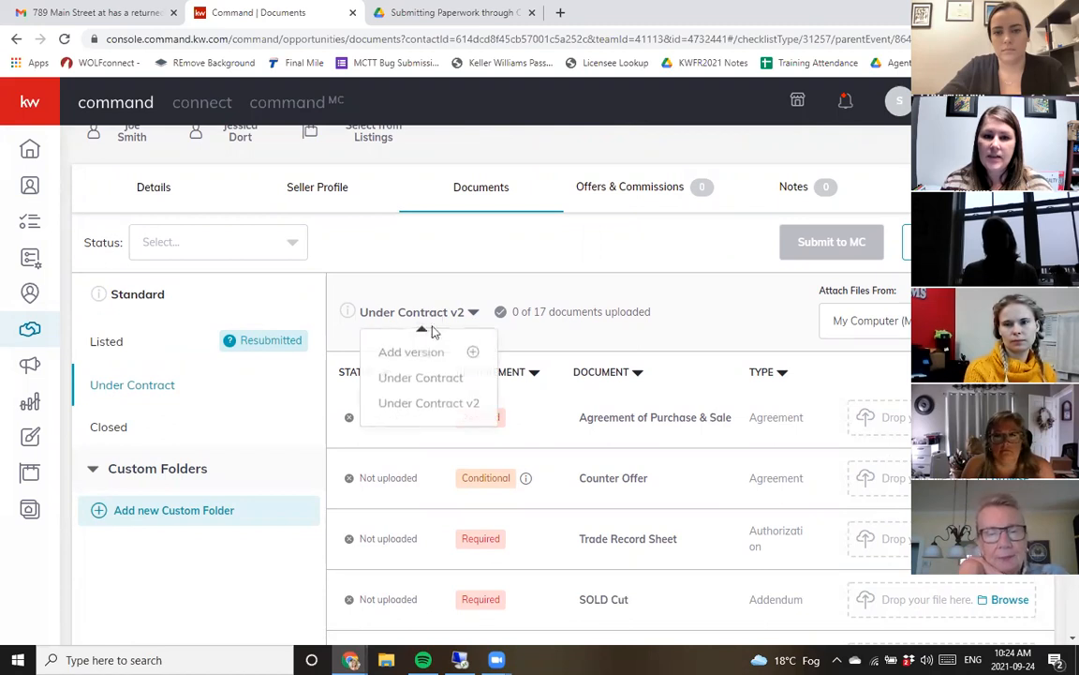
left_click(417, 378)
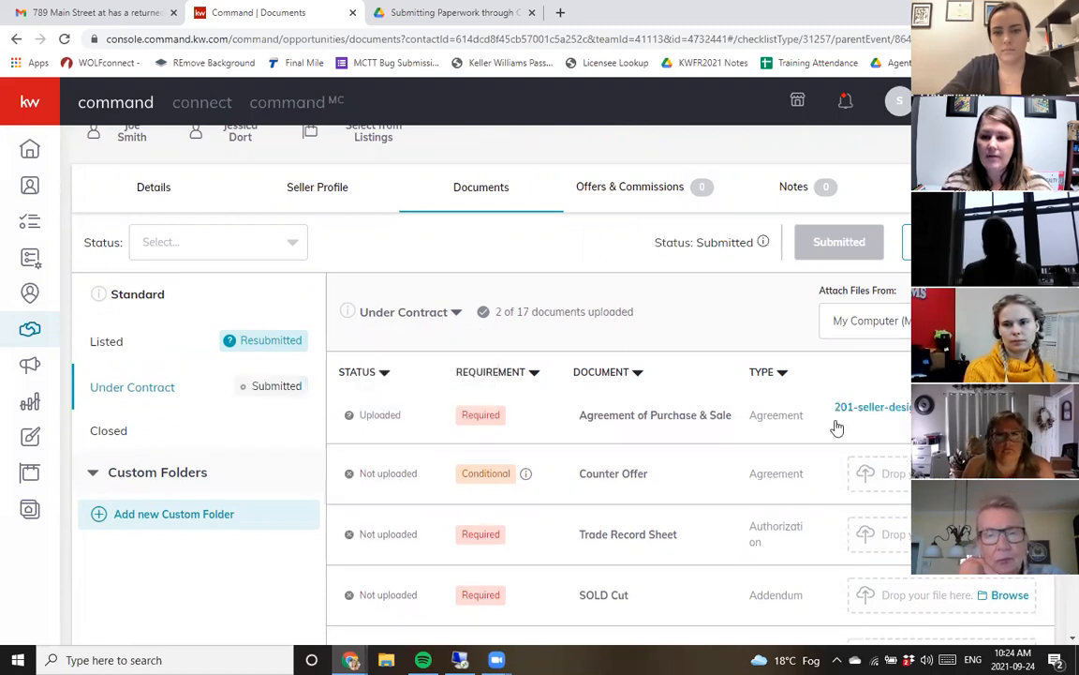
scroll(777, 501, "down", 2)
scroll(777, 501, "up", 3)
left_click(448, 391)
left_click(449, 481)
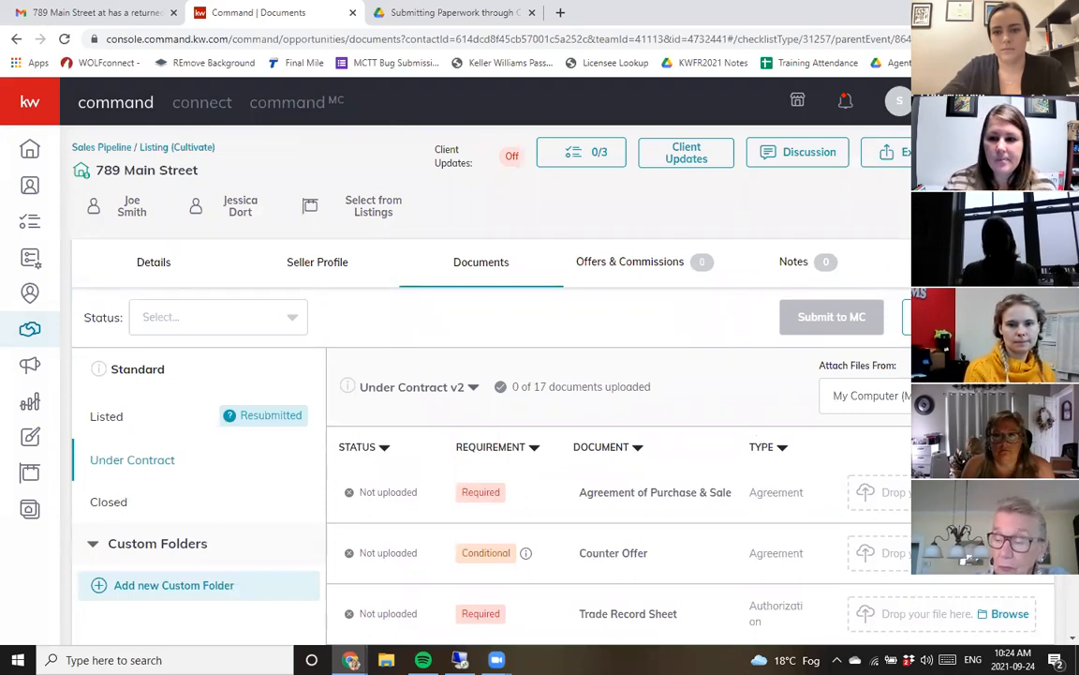
- Scroll through the Under Contract v2 checklist and examine the two Amendment documents
scroll(644, 408, "down", 2)
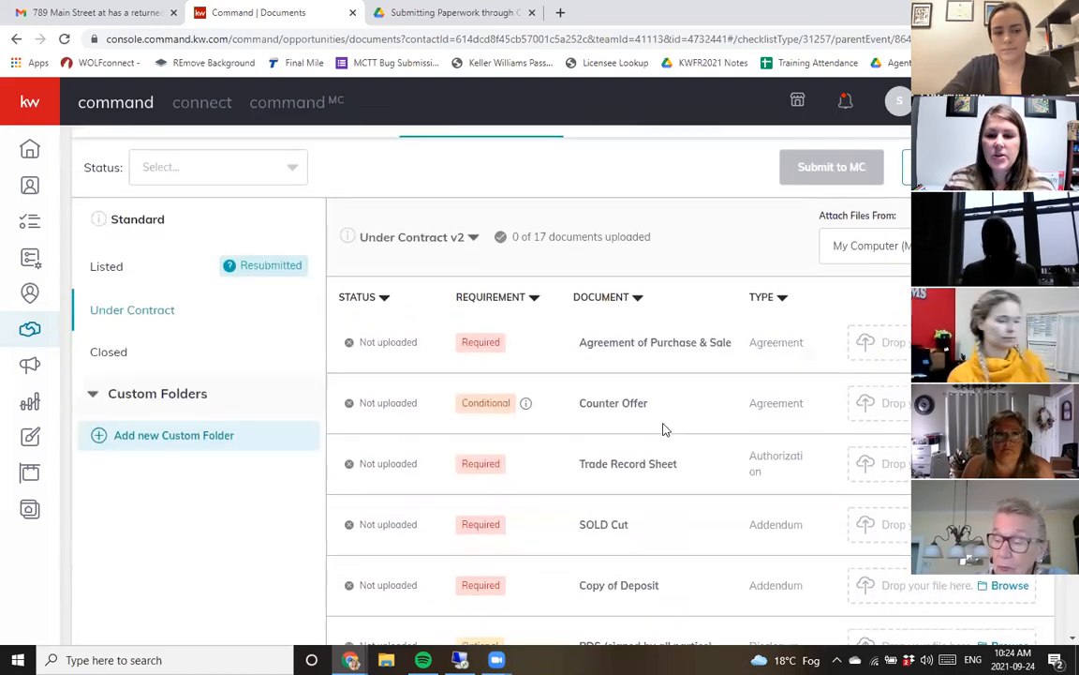
scroll(662, 430, "down", 4)
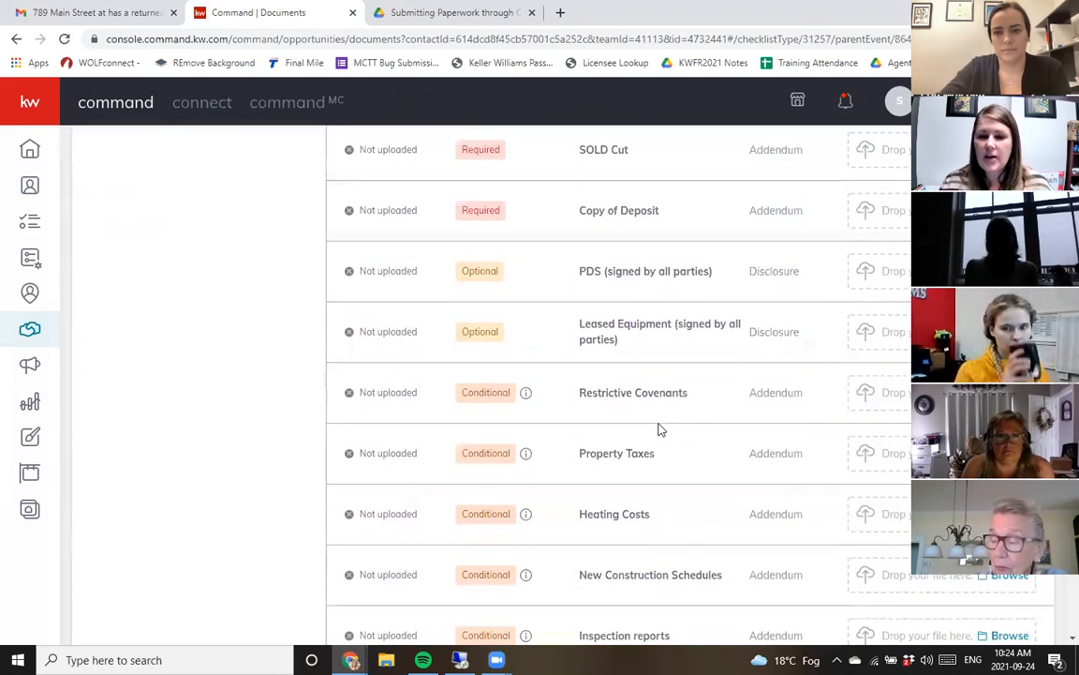
scroll(659, 429, "down", 4)
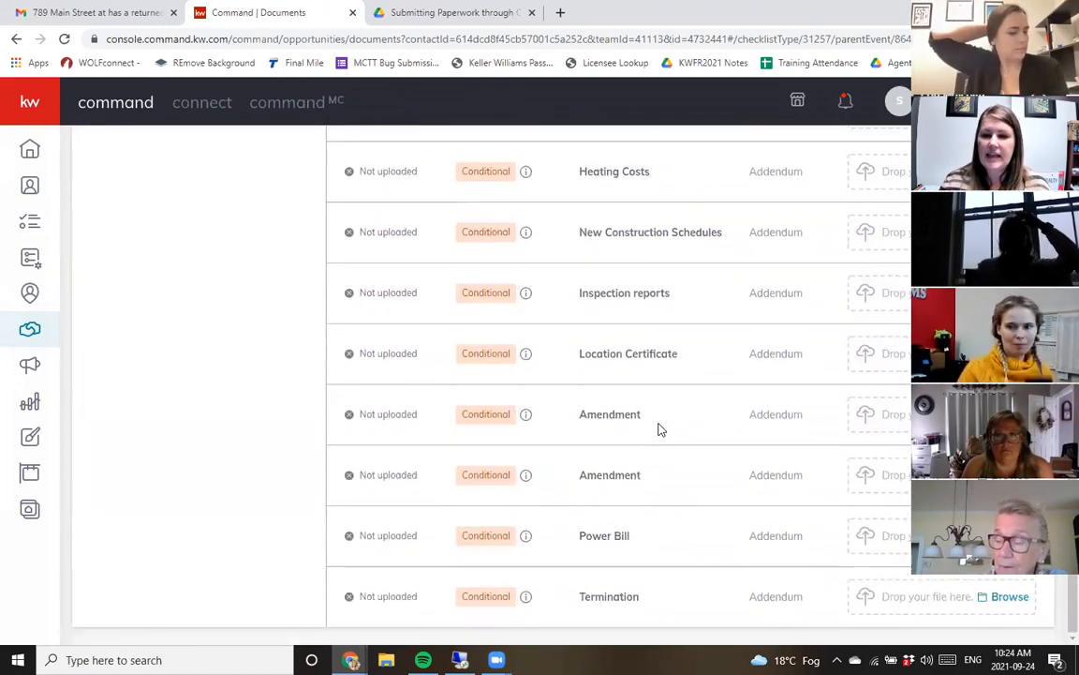
left_click_drag(580, 414, 640, 409)
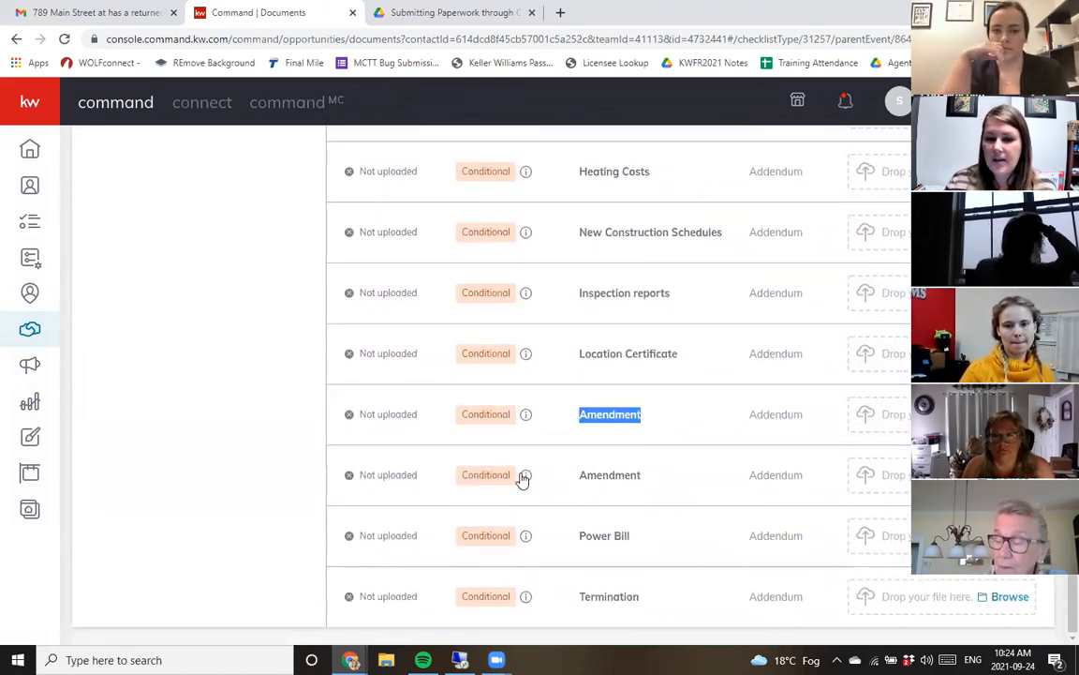
left_click_drag(580, 475, 645, 480)
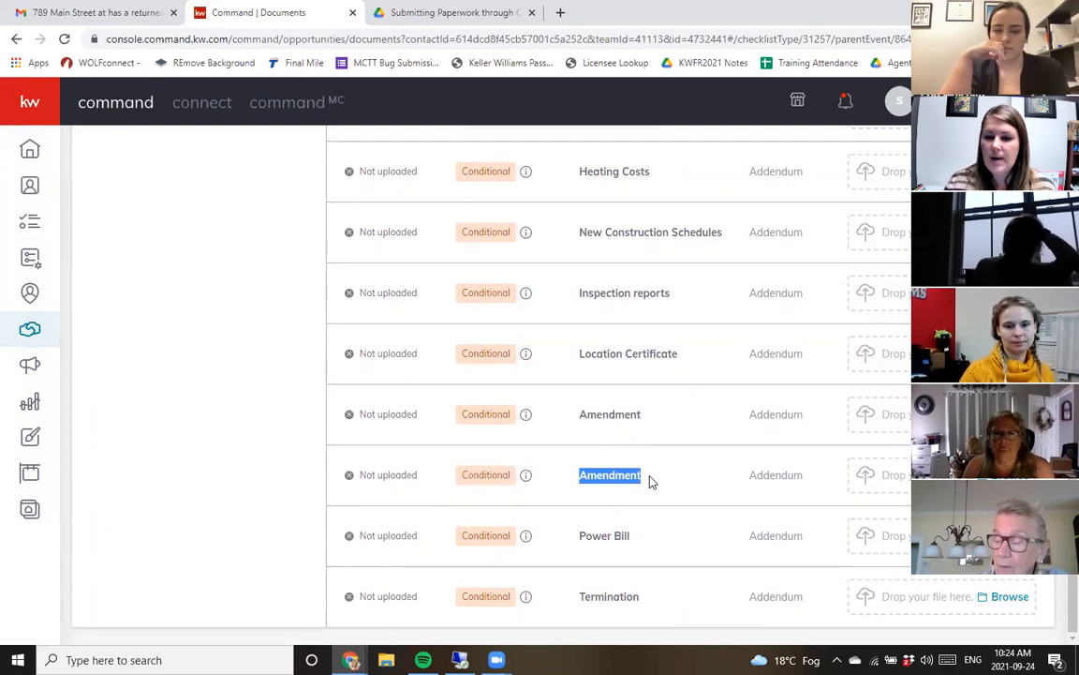
left_click(652, 481)
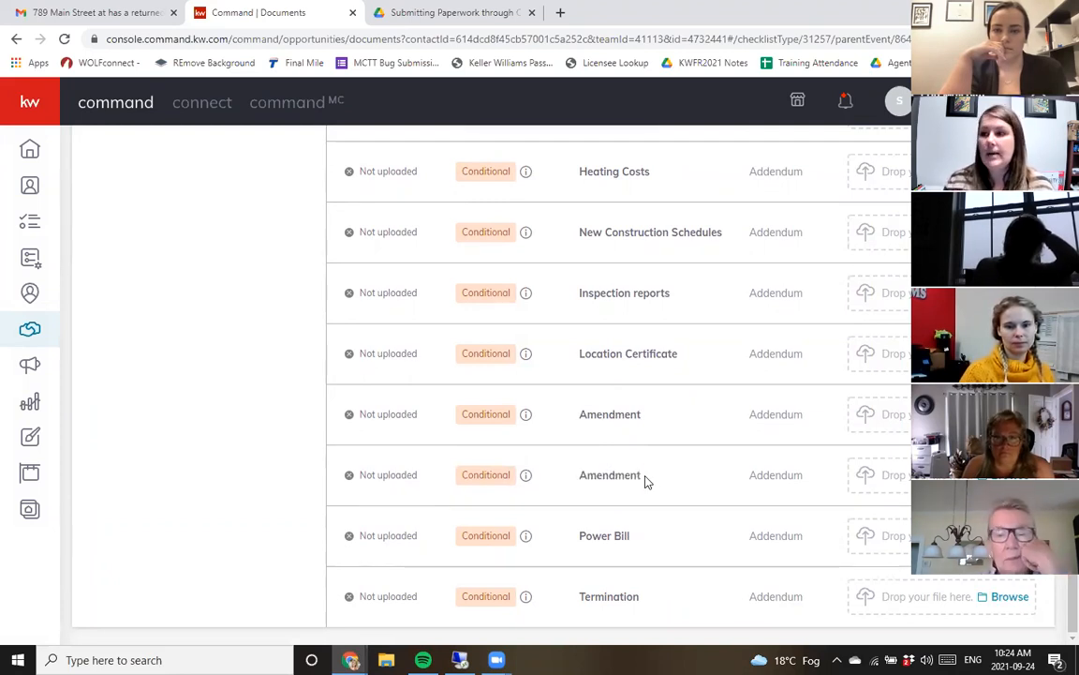
scroll(670, 434, "up", 12)
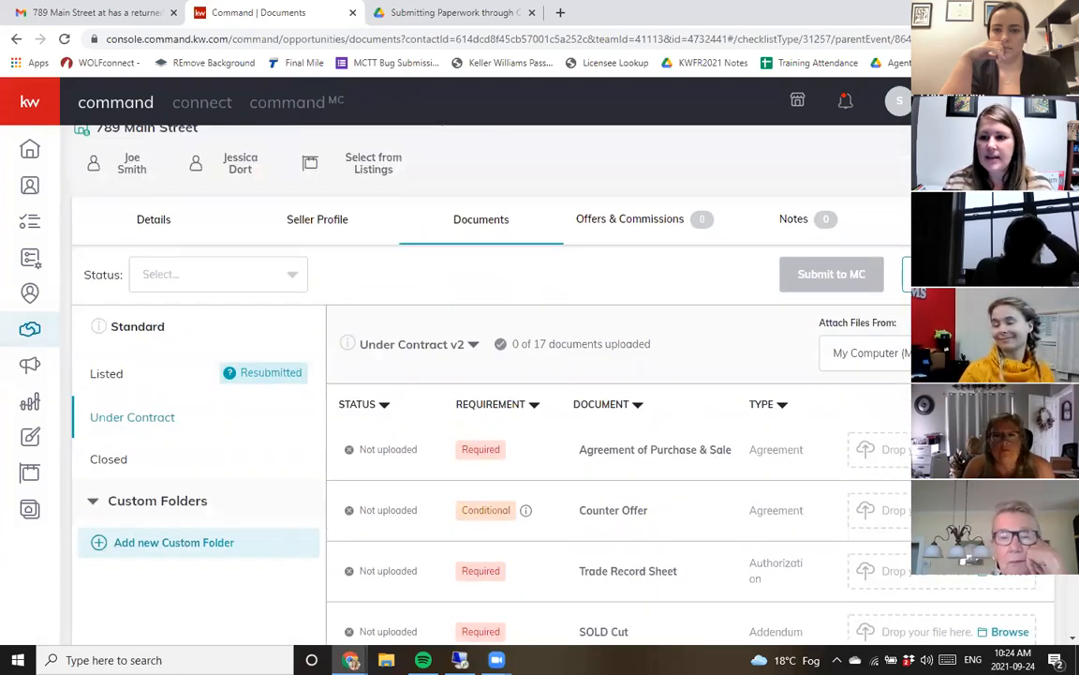
- Add an Amendment document of type Addendum to the Under Contract v2 checklist and upload a file for it
left_click(1028, 353)
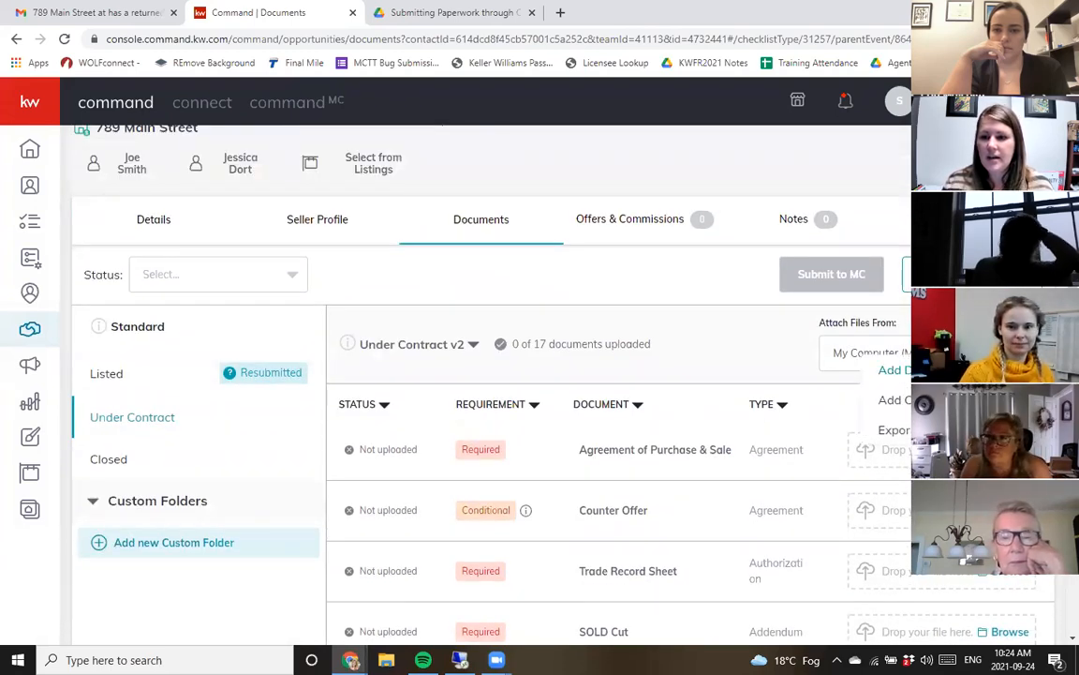
left_click(886, 397)
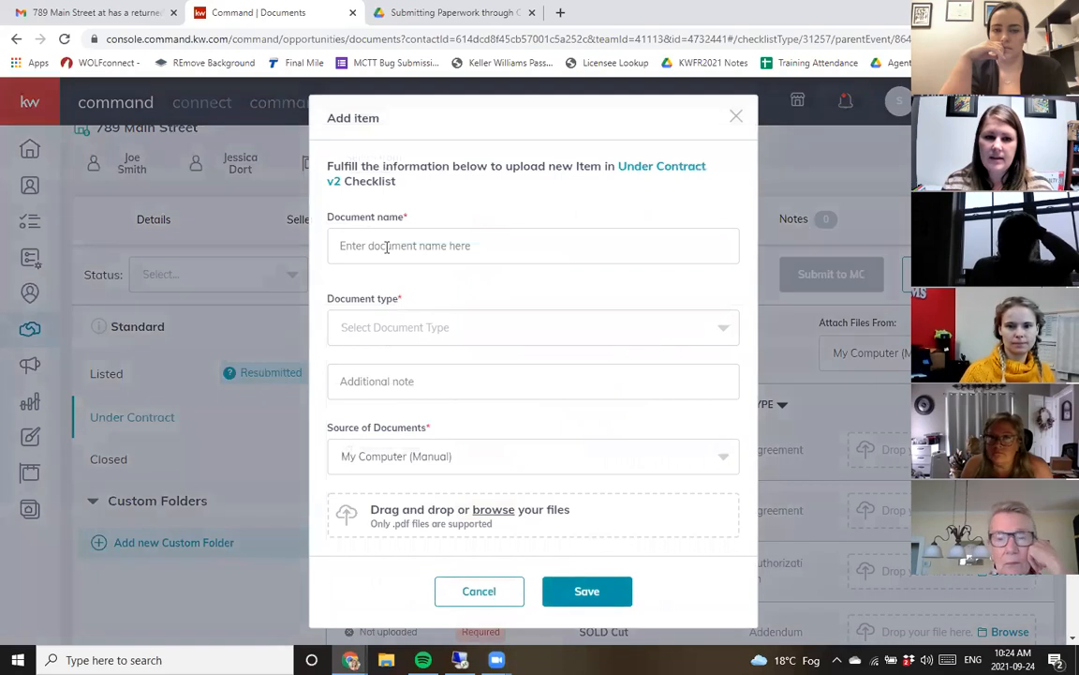
left_click(386, 247)
type("Amend")
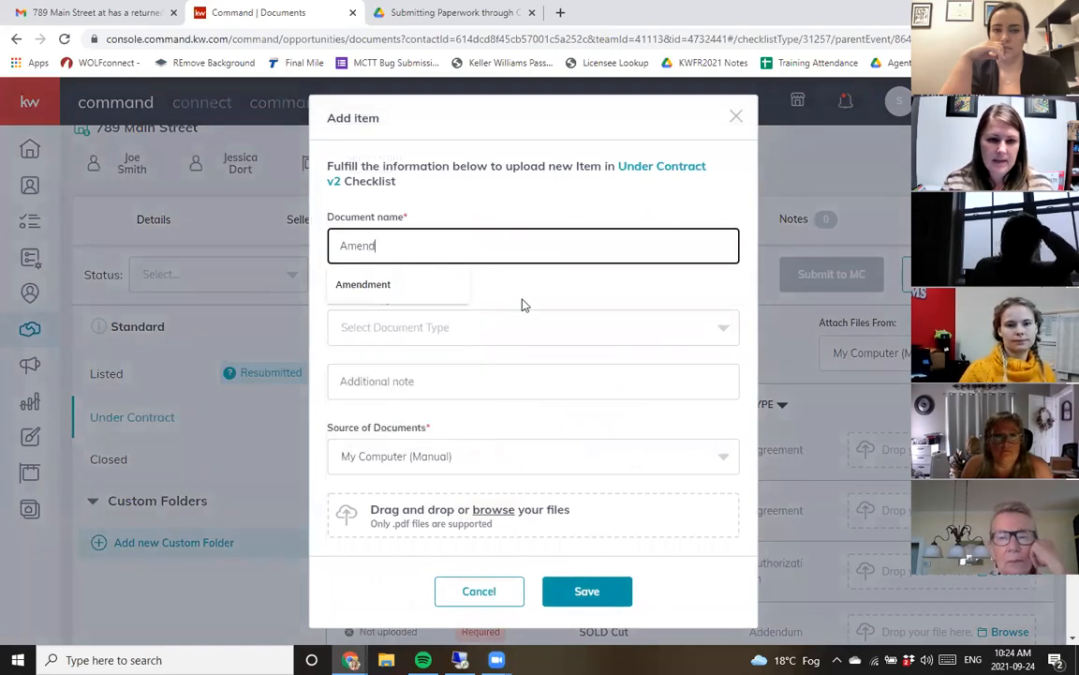
type("ment")
left_click(522, 323)
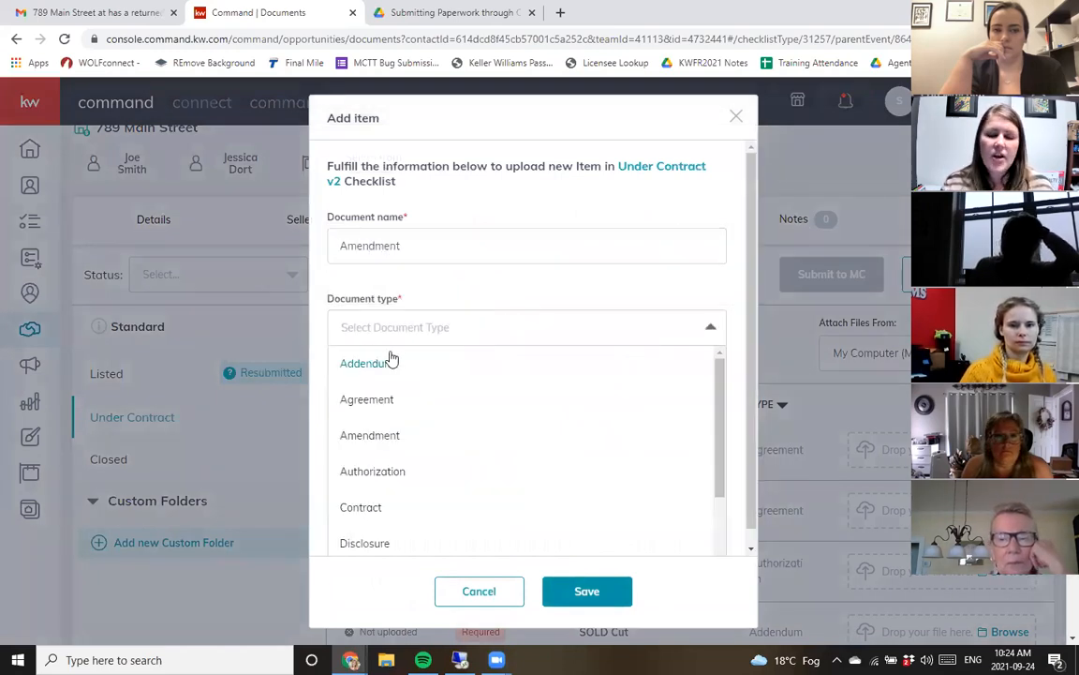
left_click(388, 364)
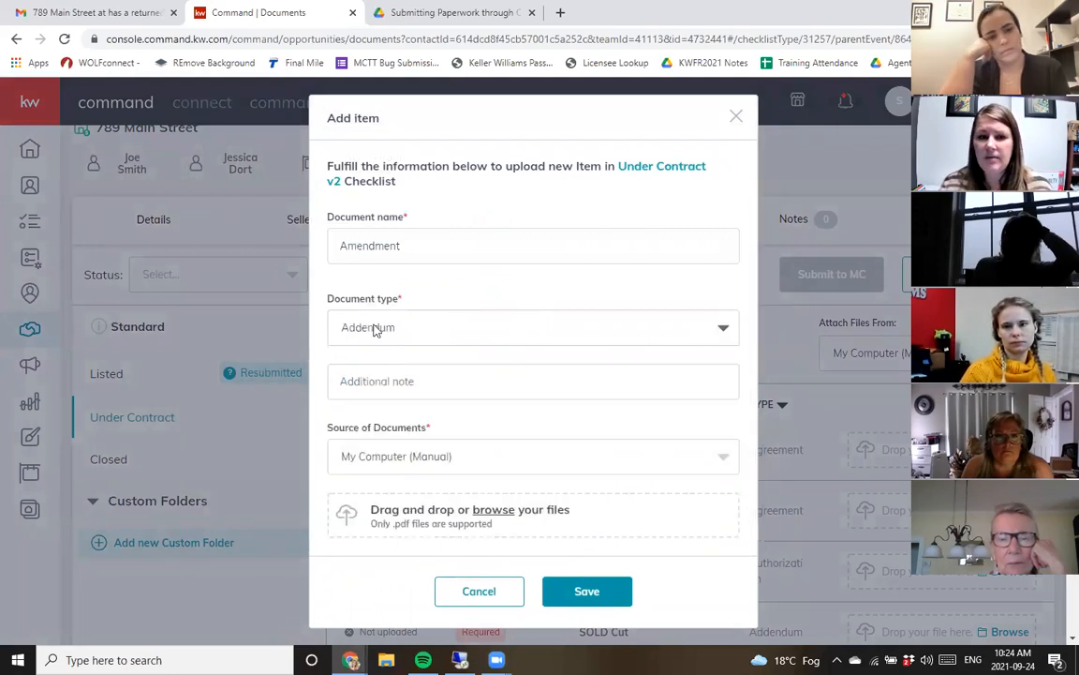
left_click(440, 461)
left_click(515, 424)
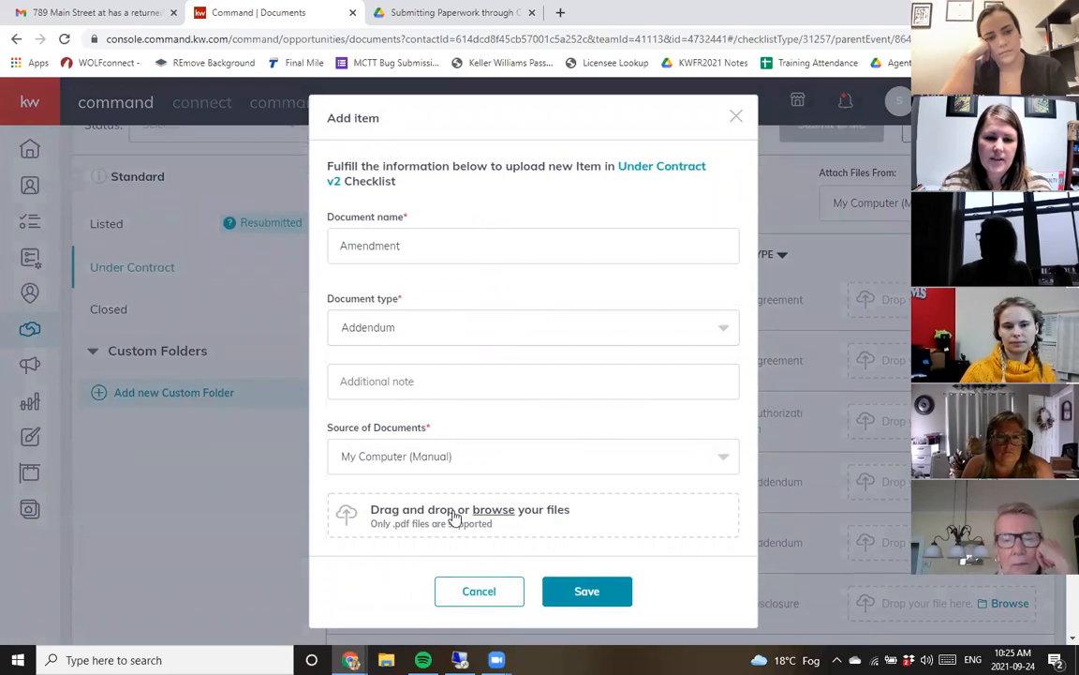
left_click(251, 126)
double_click(251, 126)
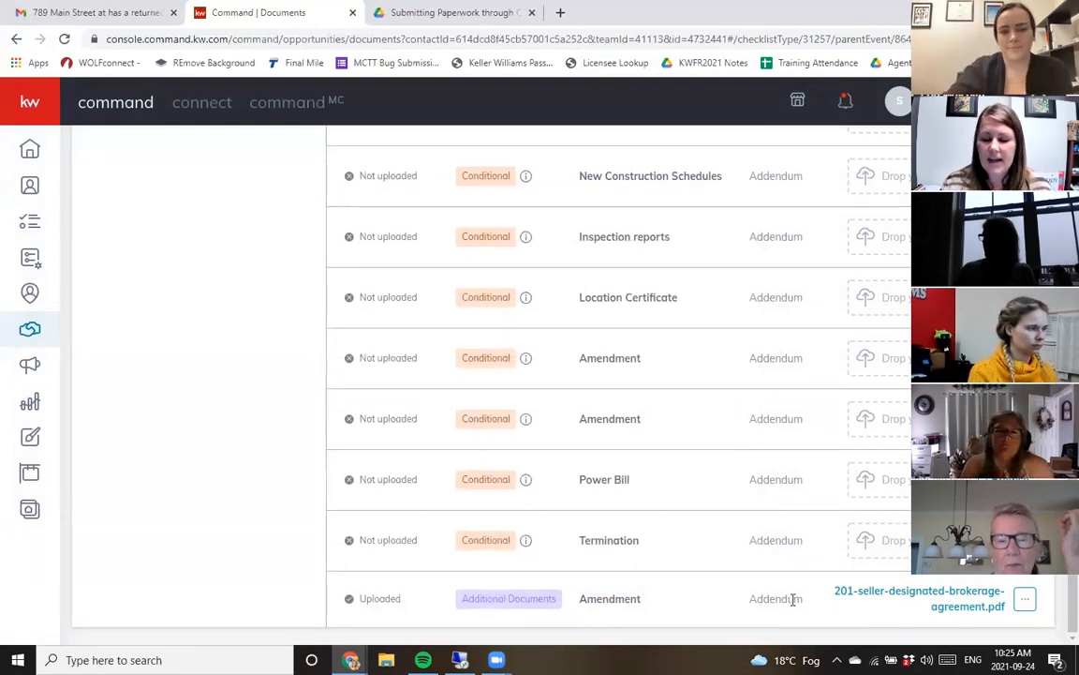
- Open the checklist comments for the Under Contract v2 checklist
mouse_move(526, 487)
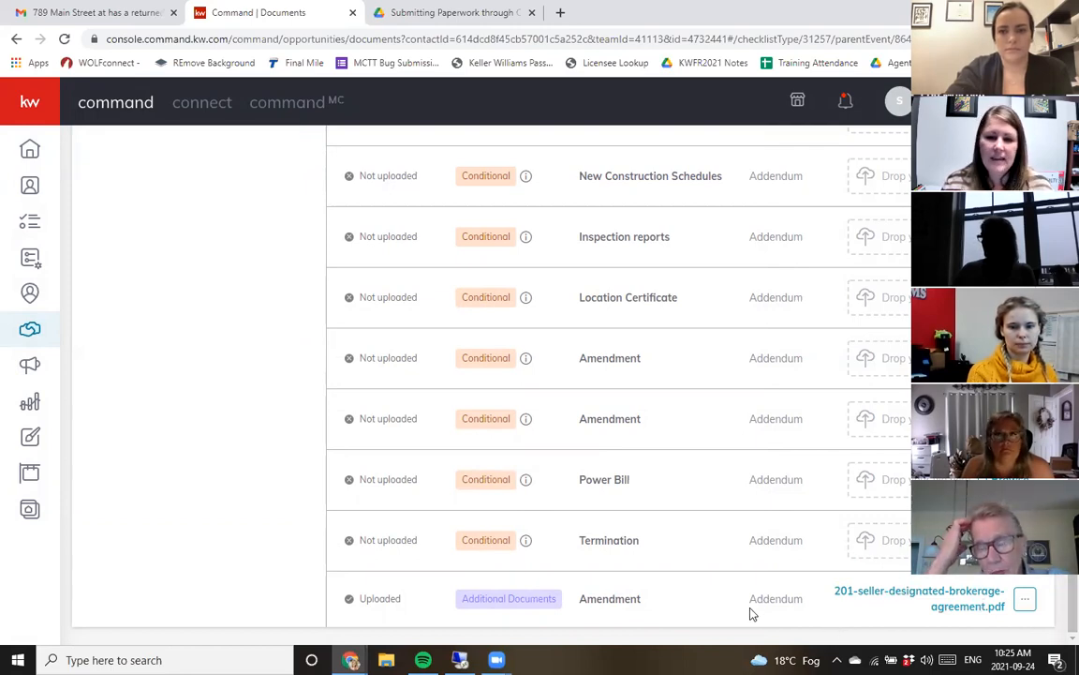
scroll(663, 525, "up", 3)
scroll(653, 503, "down", 3)
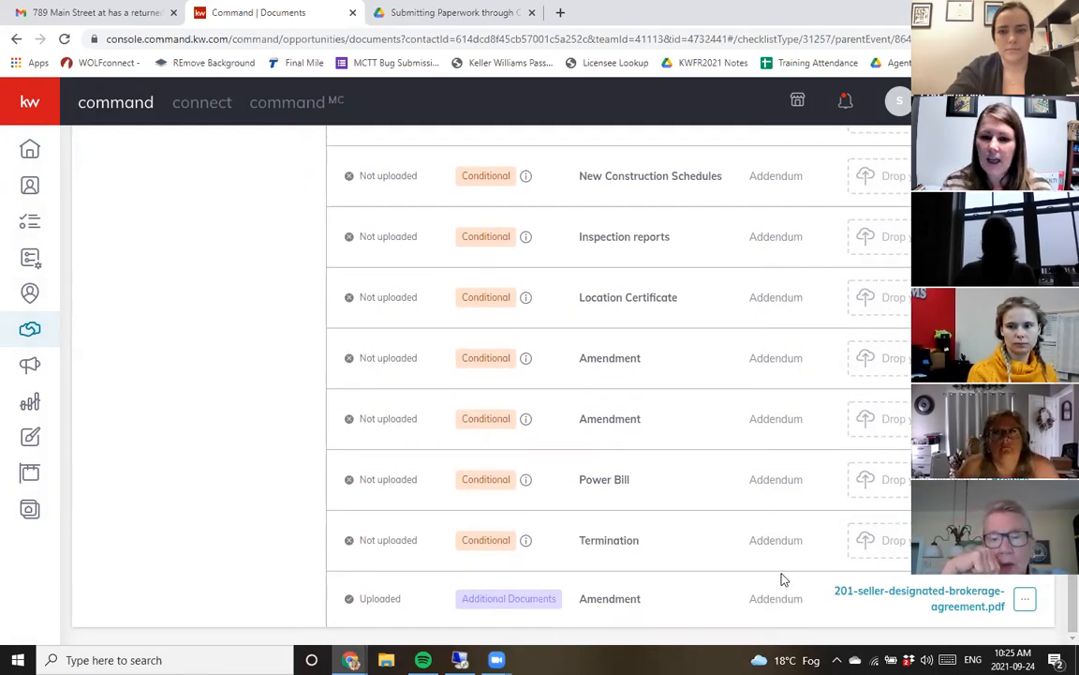
scroll(783, 578, "up", 5)
scroll(782, 580, "up", 5)
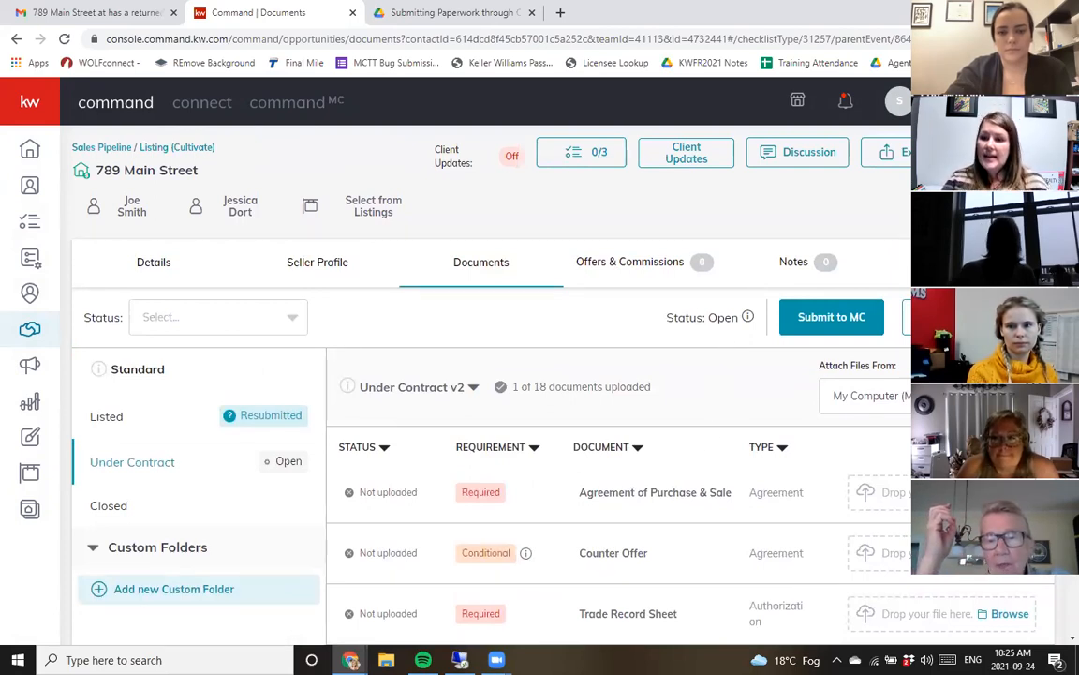
left_click(866, 395)
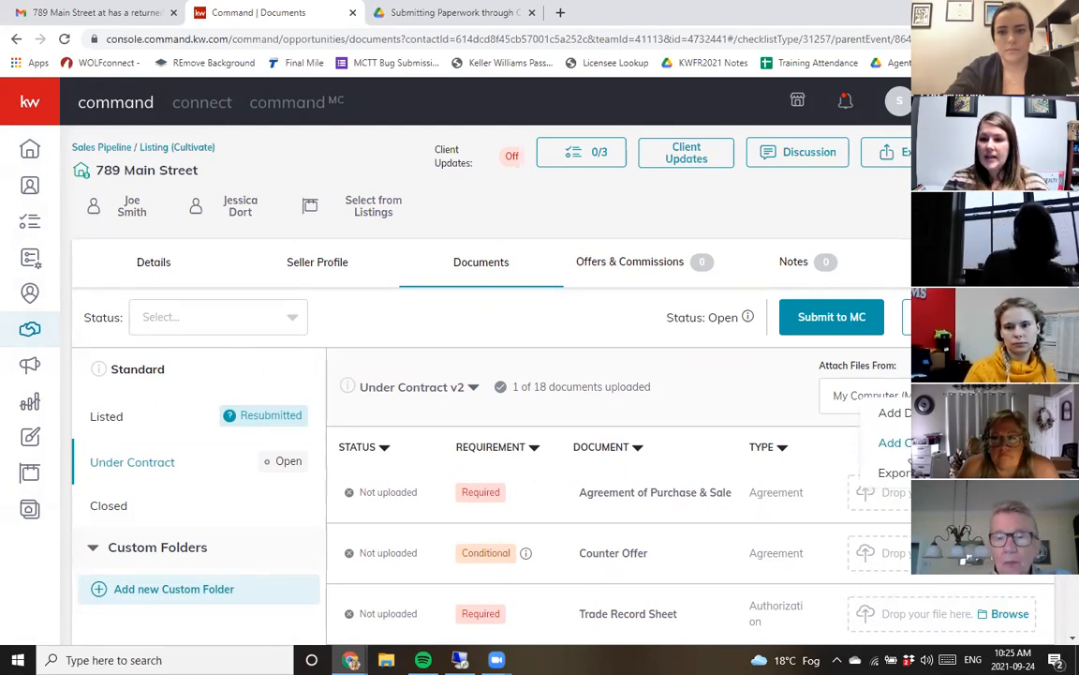
left_click(895, 442)
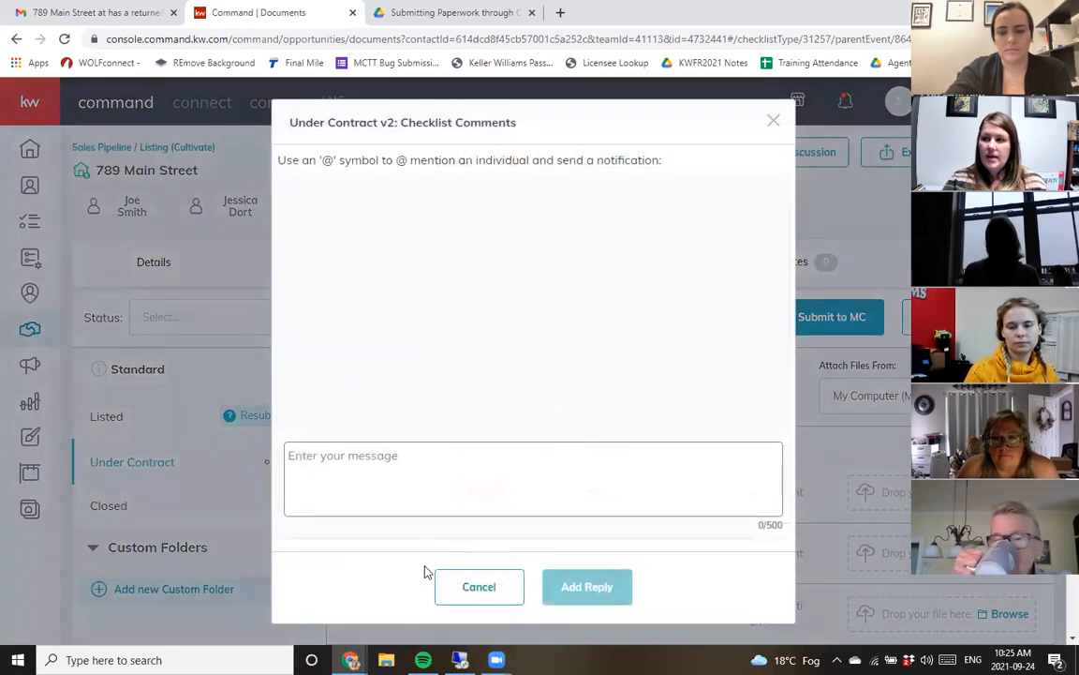
left_click(453, 489)
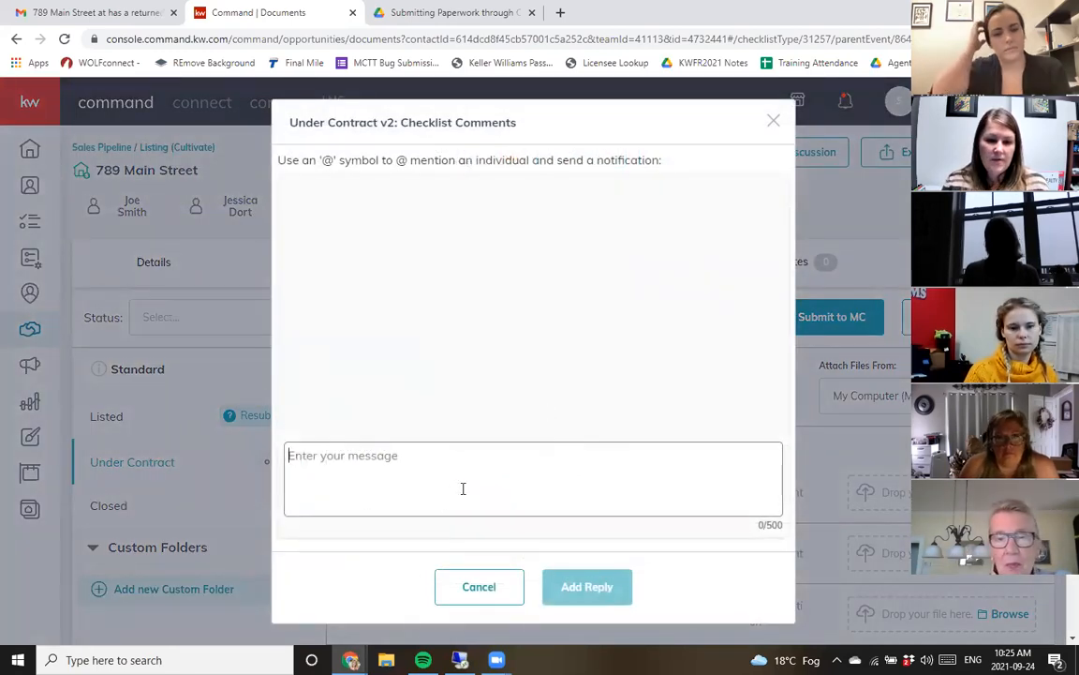
type("@")
mouse_move(434, 494)
left_mouse_down()
mouse_move(438, 574)
mouse_move(431, 482)
left_mouse_up()
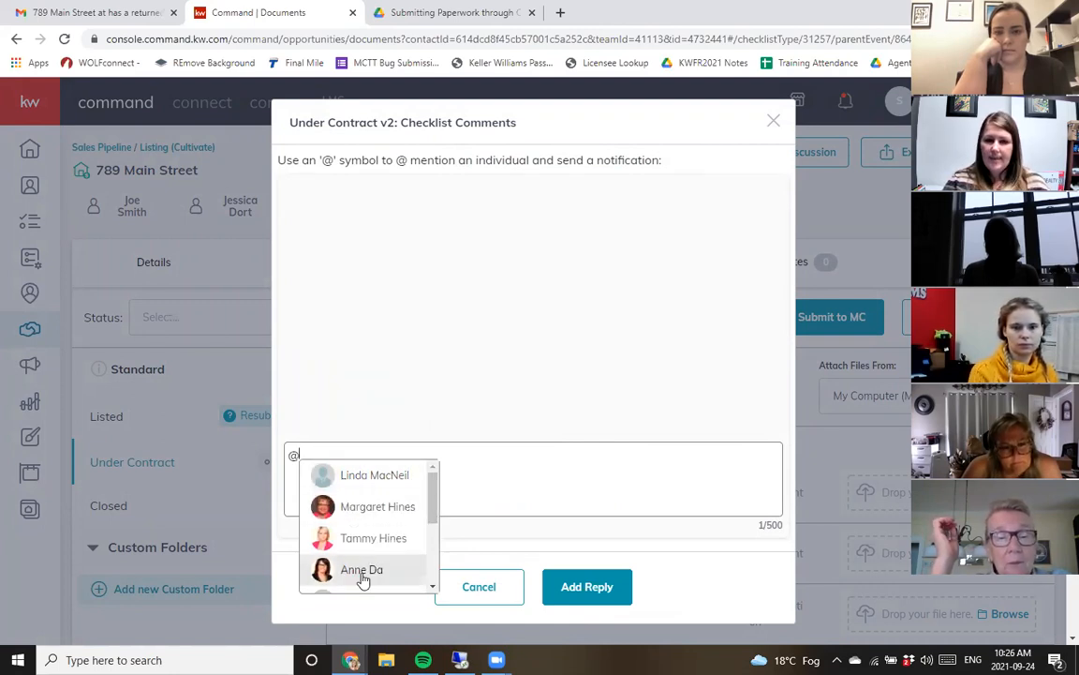
left_click_drag(433, 501, 434, 573)
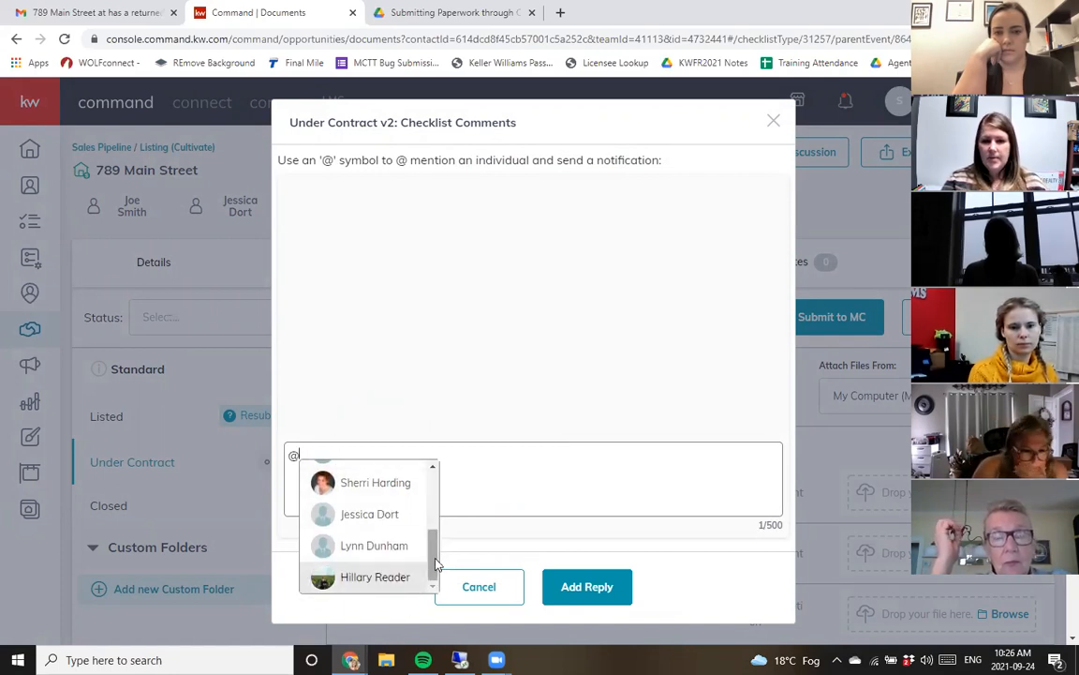
left_click_drag(433, 559, 442, 491)
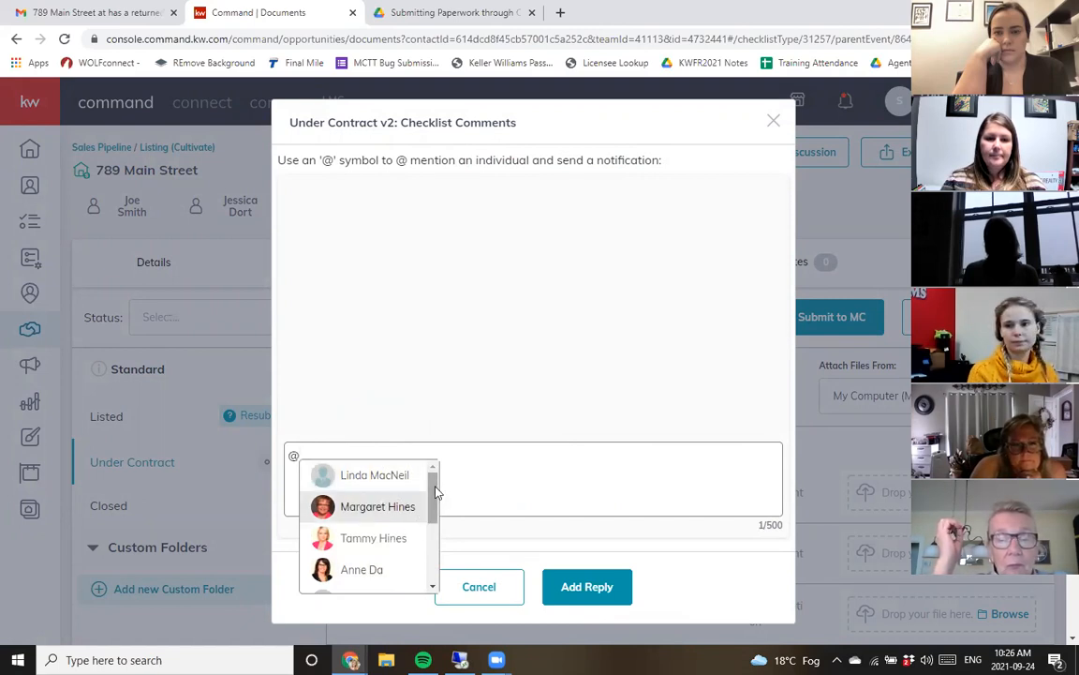
left_click_drag(435, 498, 437, 515)
left_click(384, 516)
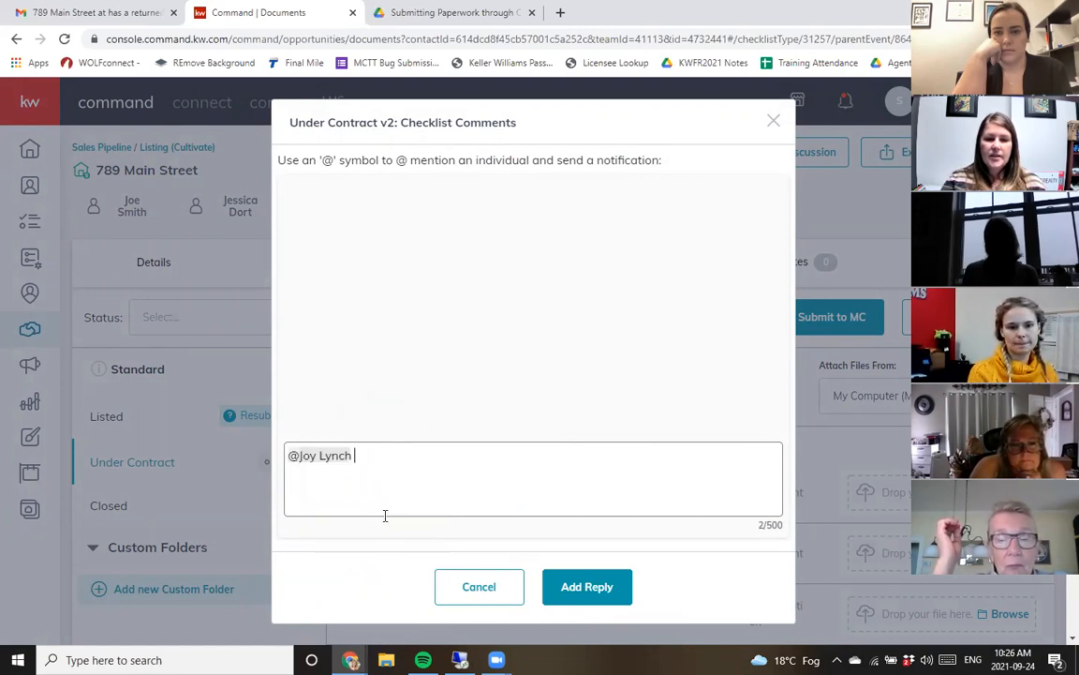
key("ctrl+a")
key("BackSpace")
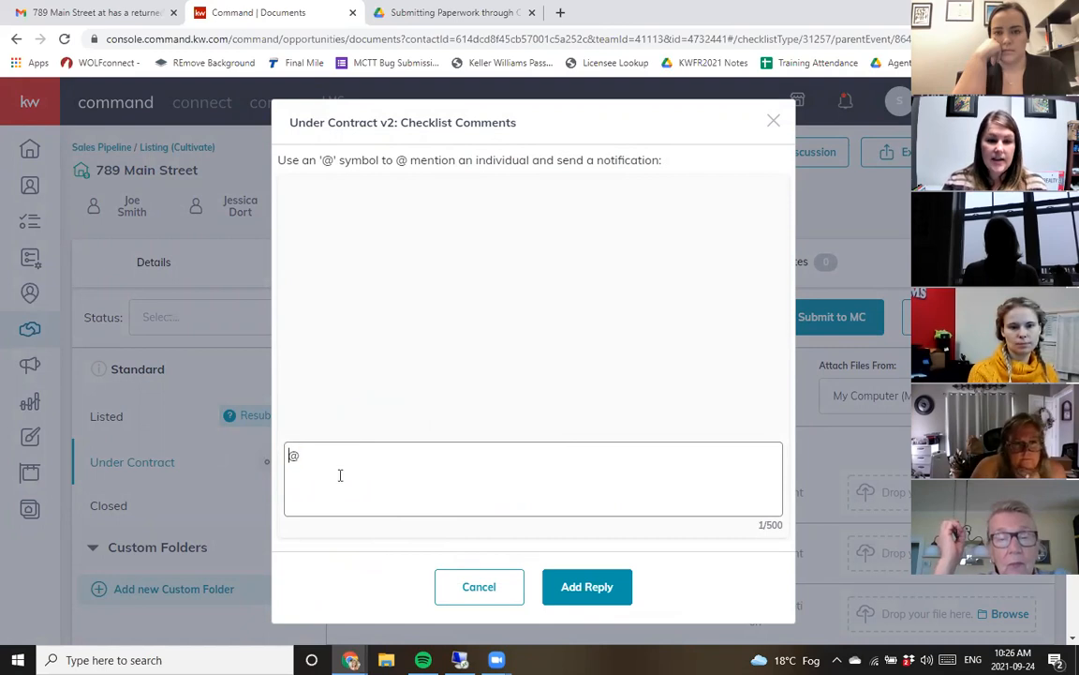
- Post a checklist comment mentioning a team member with the text "this is firm" and close the comments
type("@")
left_click_drag(434, 516, 435, 568)
left_click(372, 476)
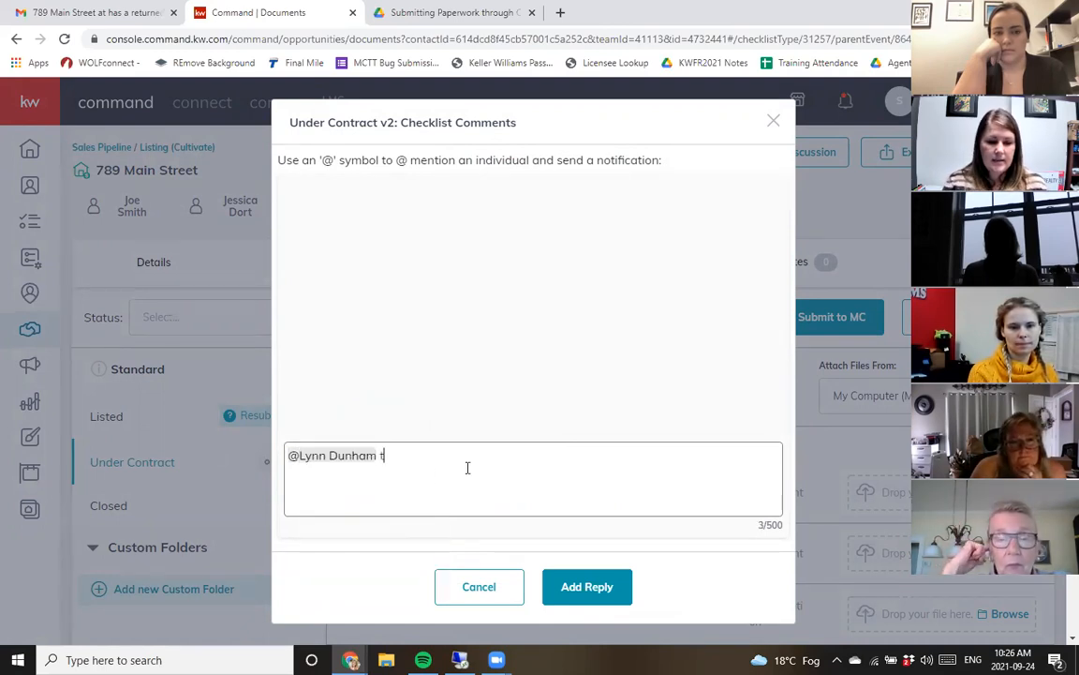
type("this is firm")
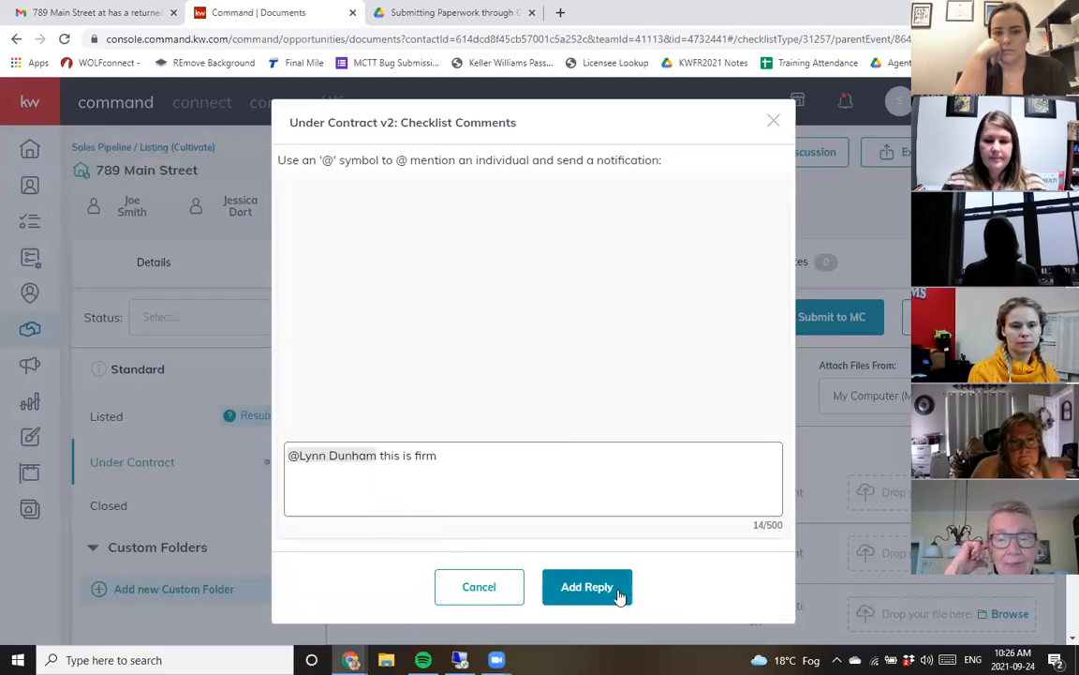
left_click(614, 593)
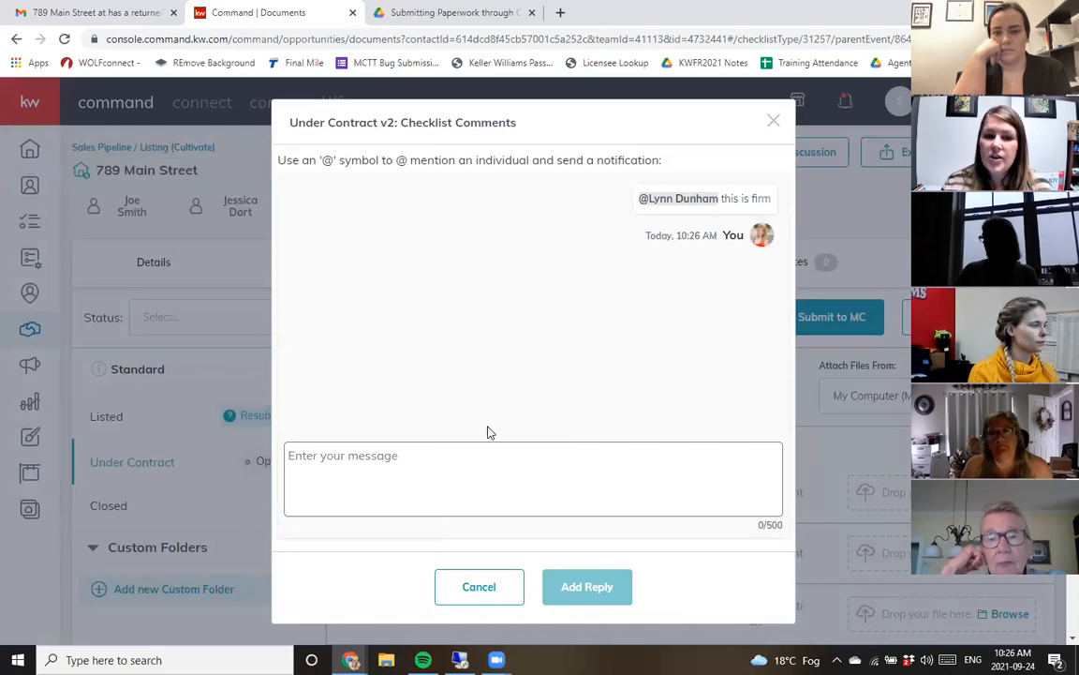
left_click(773, 121)
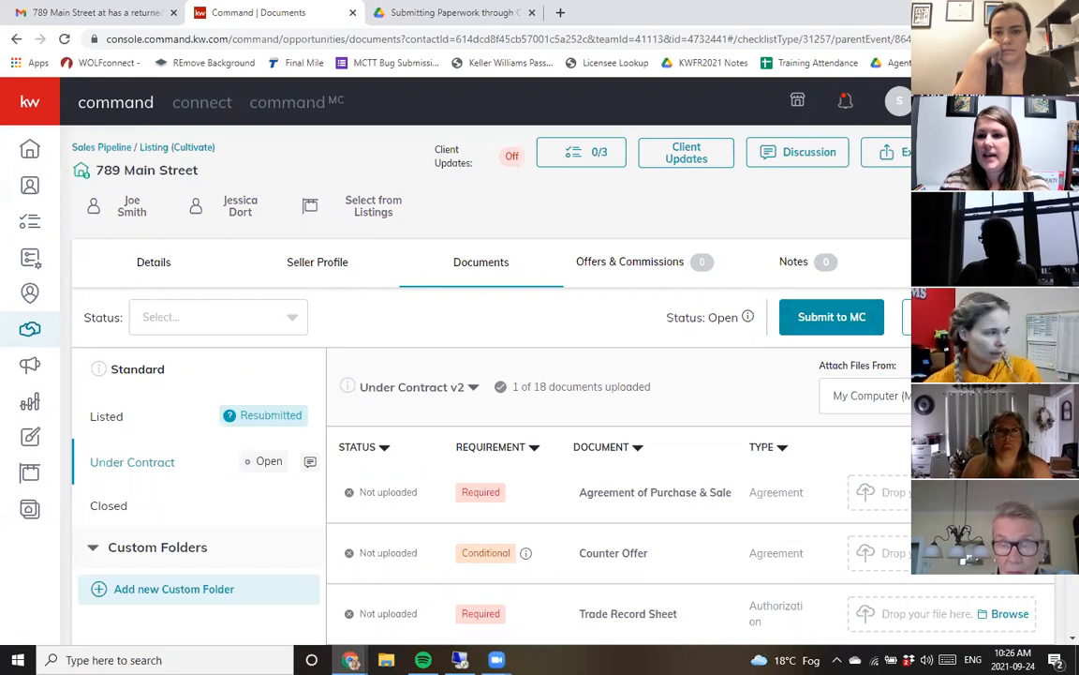
left_click(1024, 391)
left_click(909, 443)
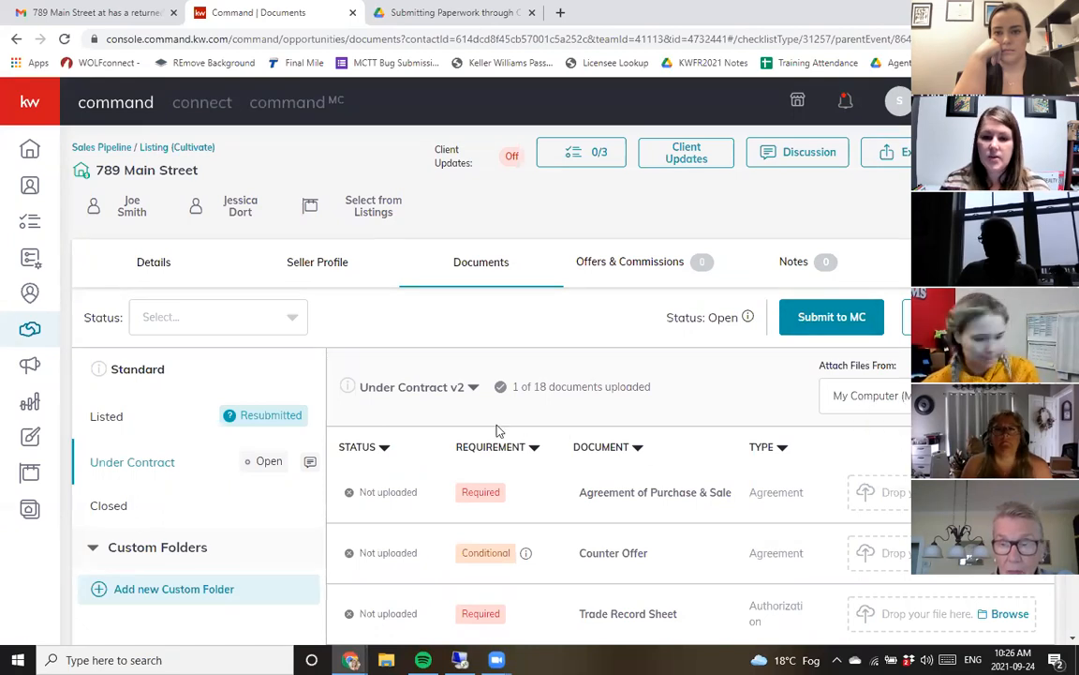
type("@")
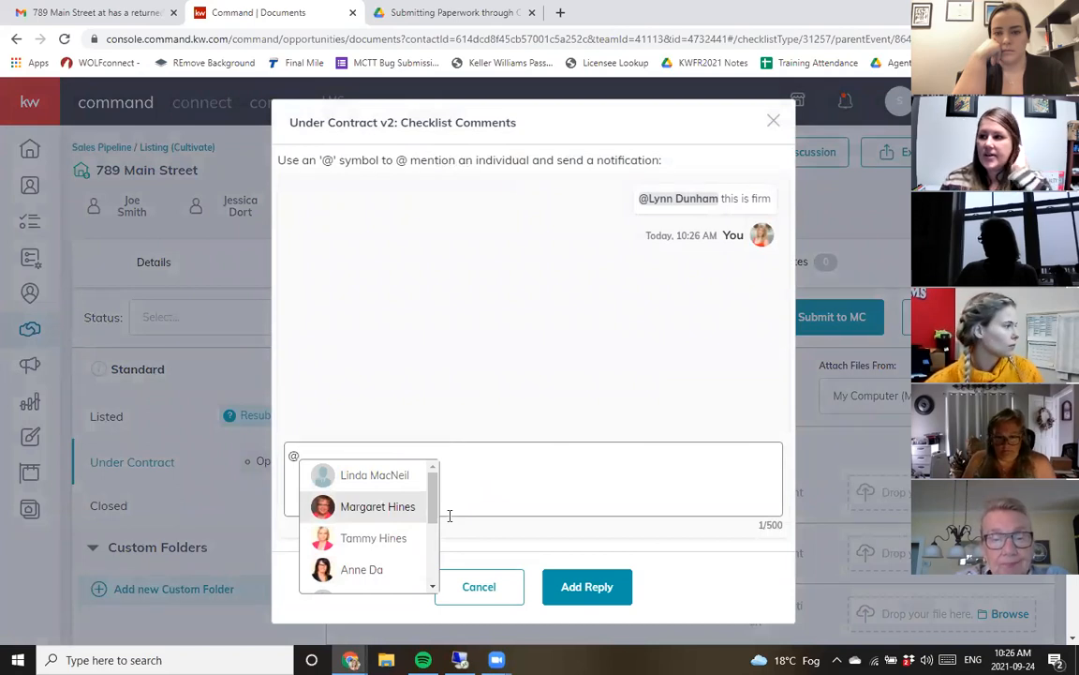
scroll(414, 511, "down", 1)
scroll(414, 511, "up", 1)
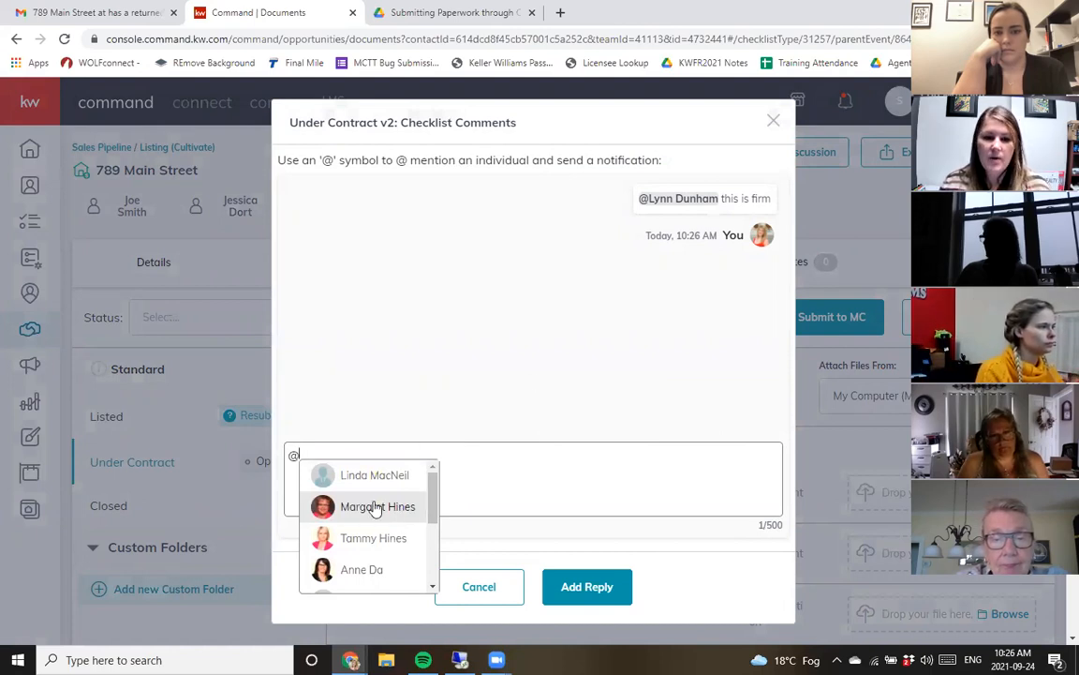
left_click(375, 506)
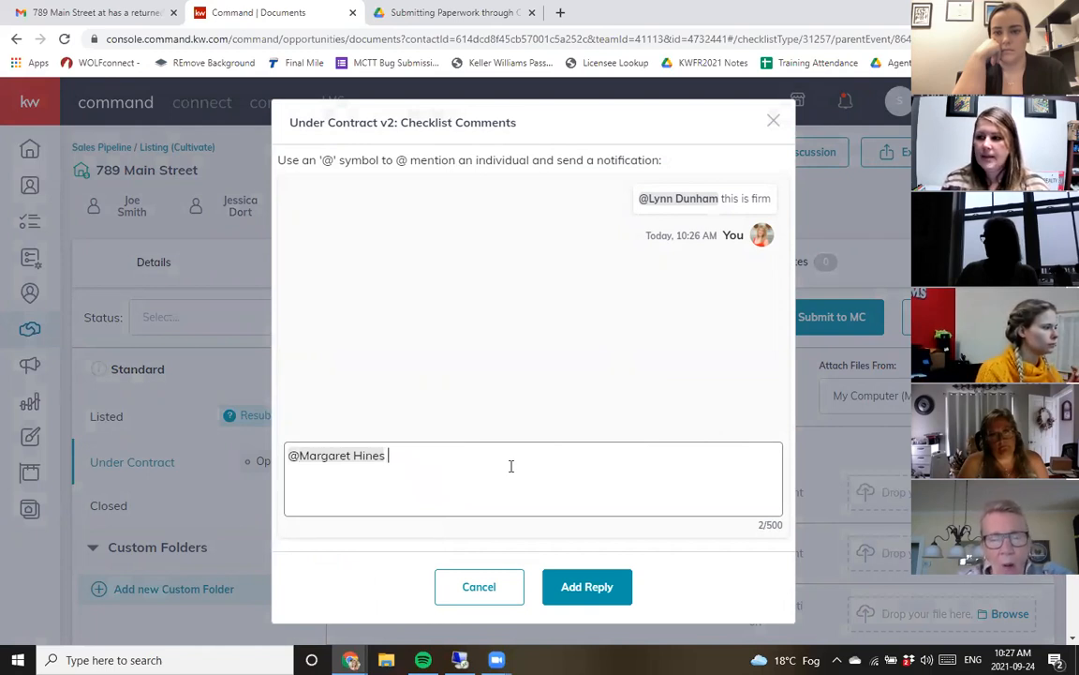
left_click(479, 587)
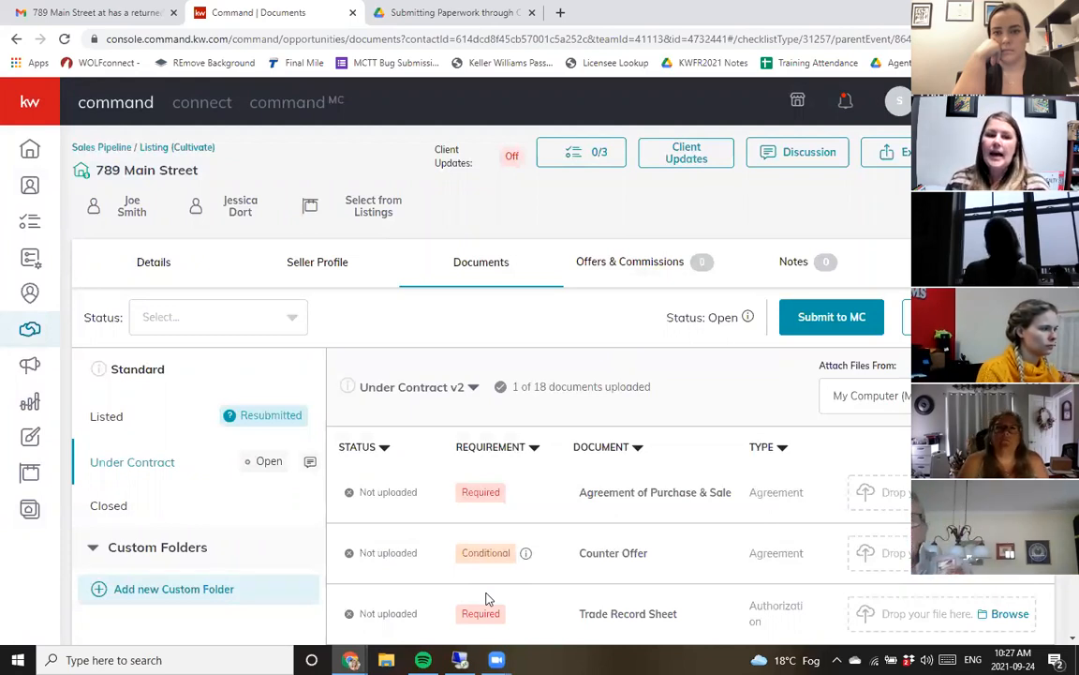
- Open the Listed checklist, then read through the START HERE.pdf guide in the Drive training folder
left_click(214, 429)
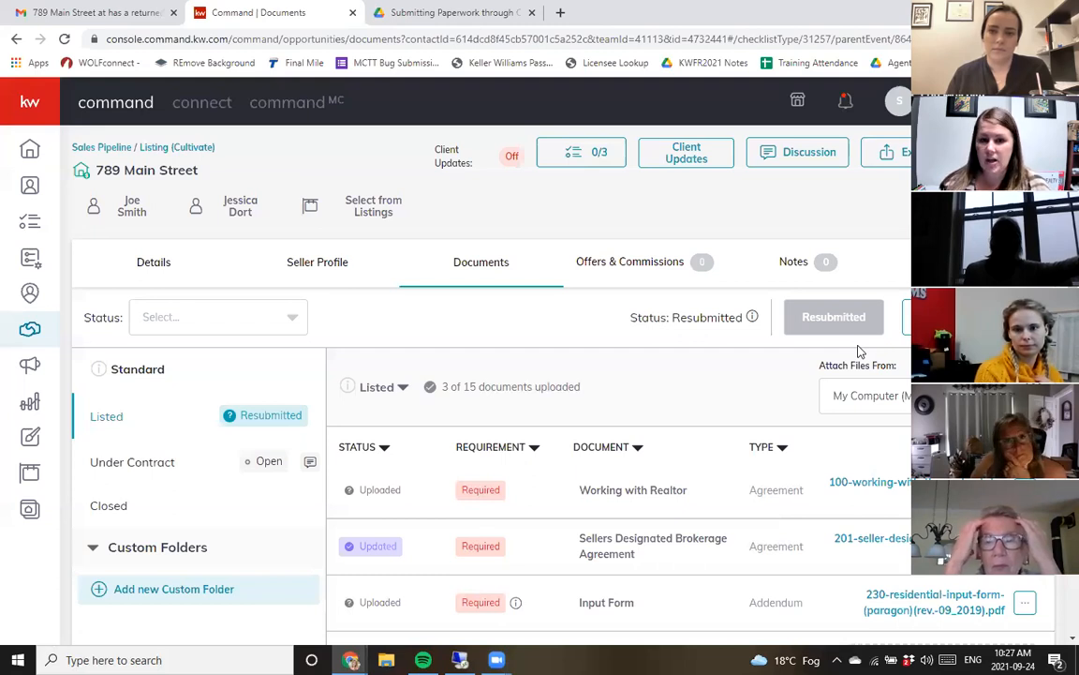
left_click(394, 12)
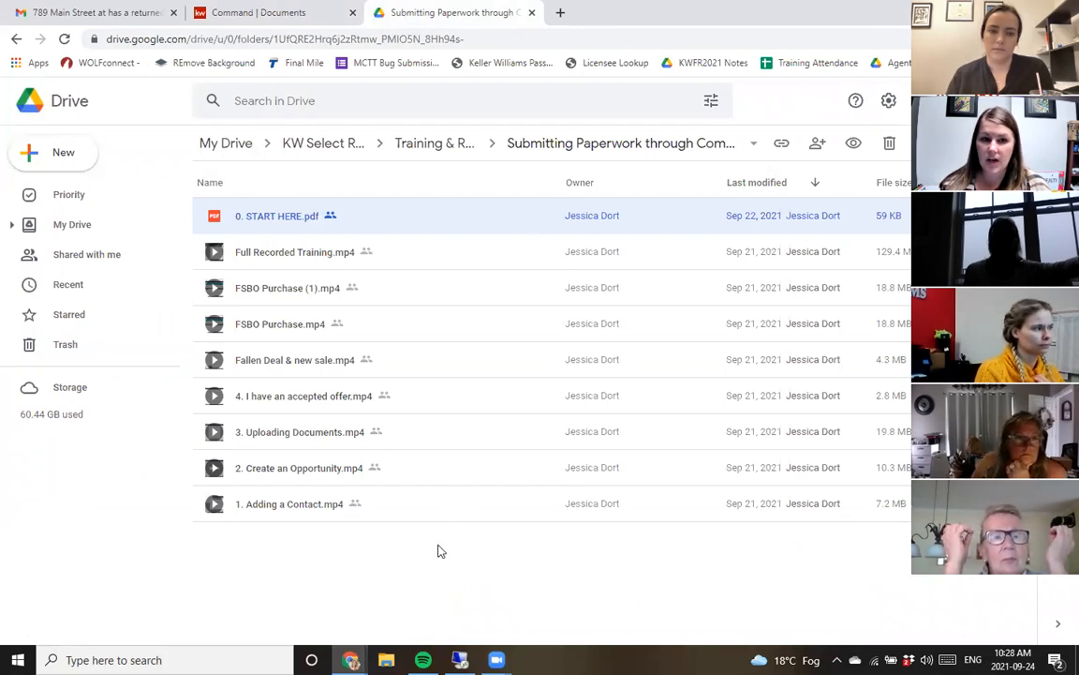
double_click(332, 219)
scroll(478, 440, "down", 1)
left_click_drag(290, 312, 739, 323)
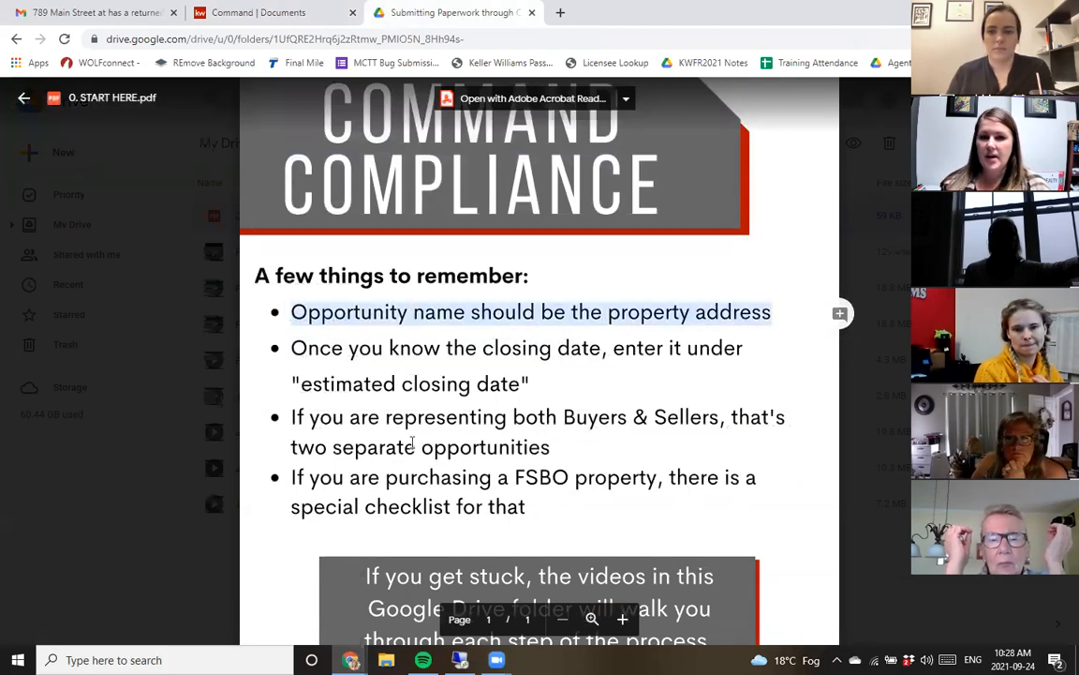
left_click(490, 317)
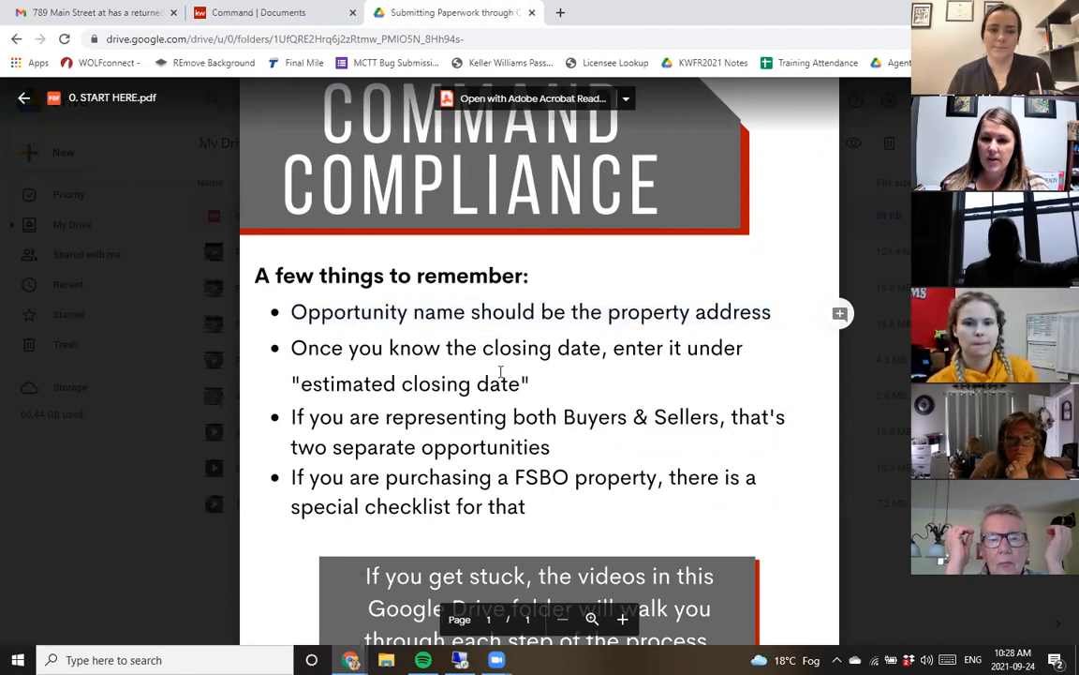
left_click_drag(360, 386, 522, 374)
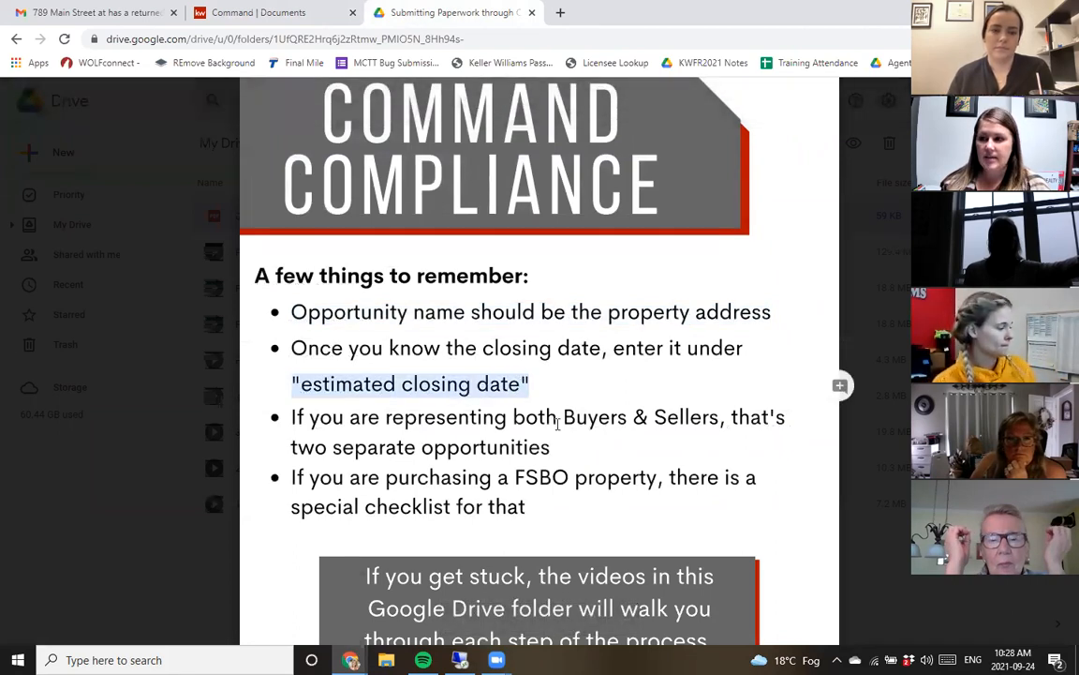
left_click(368, 440)
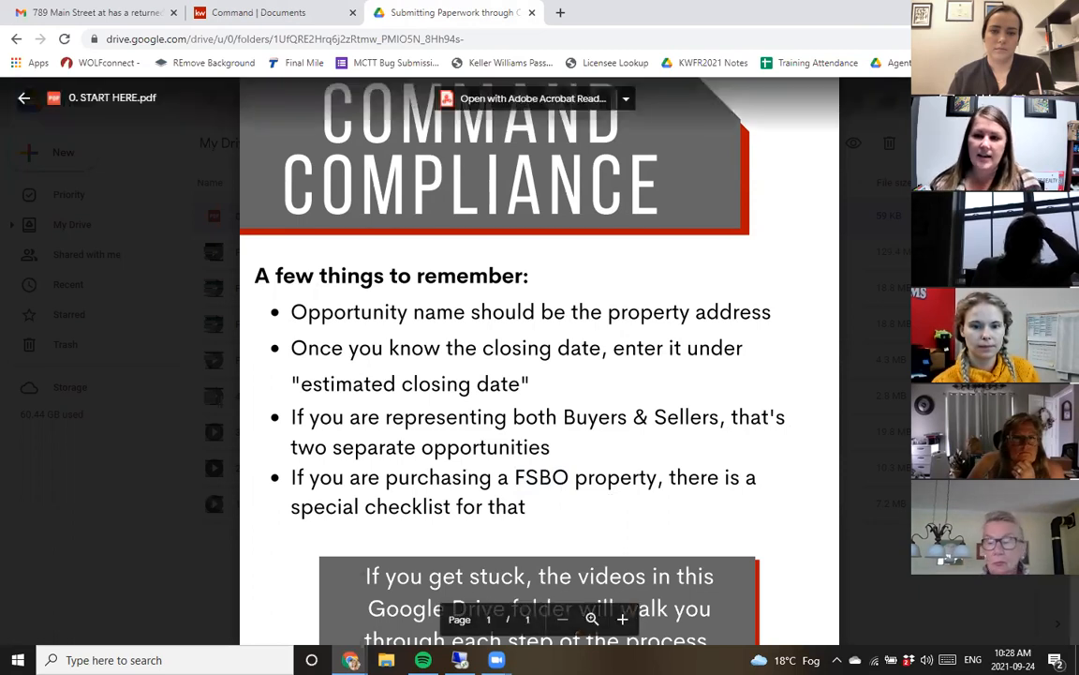
left_click(848, 456)
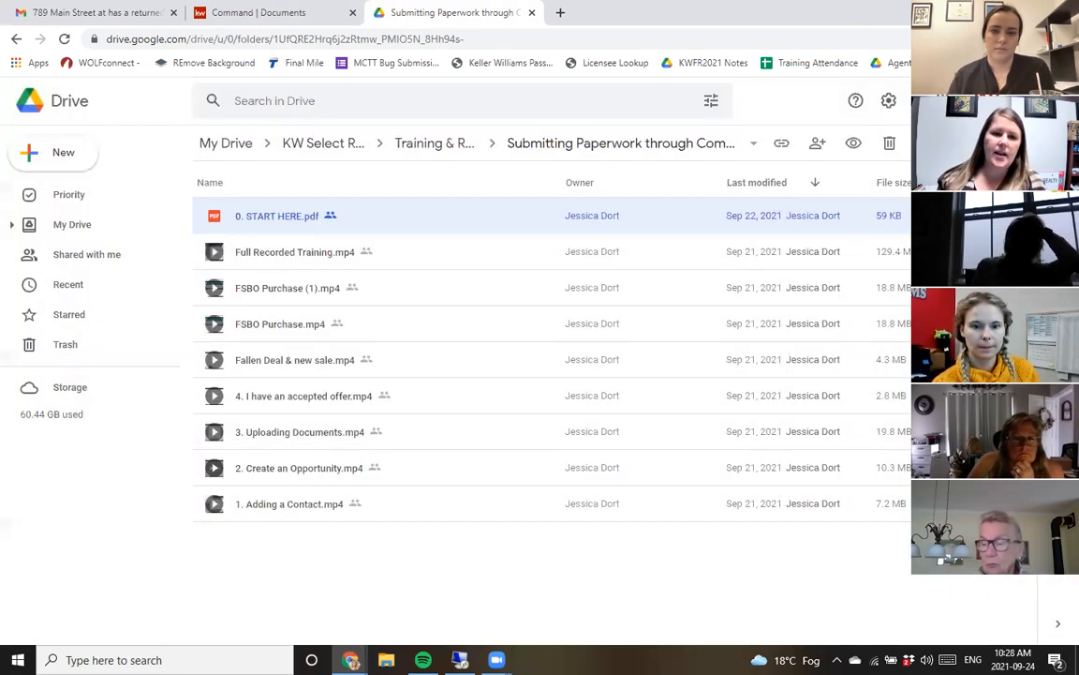
- Return to the Command tab and scroll through the Listed checklist documents
left_click(314, 12)
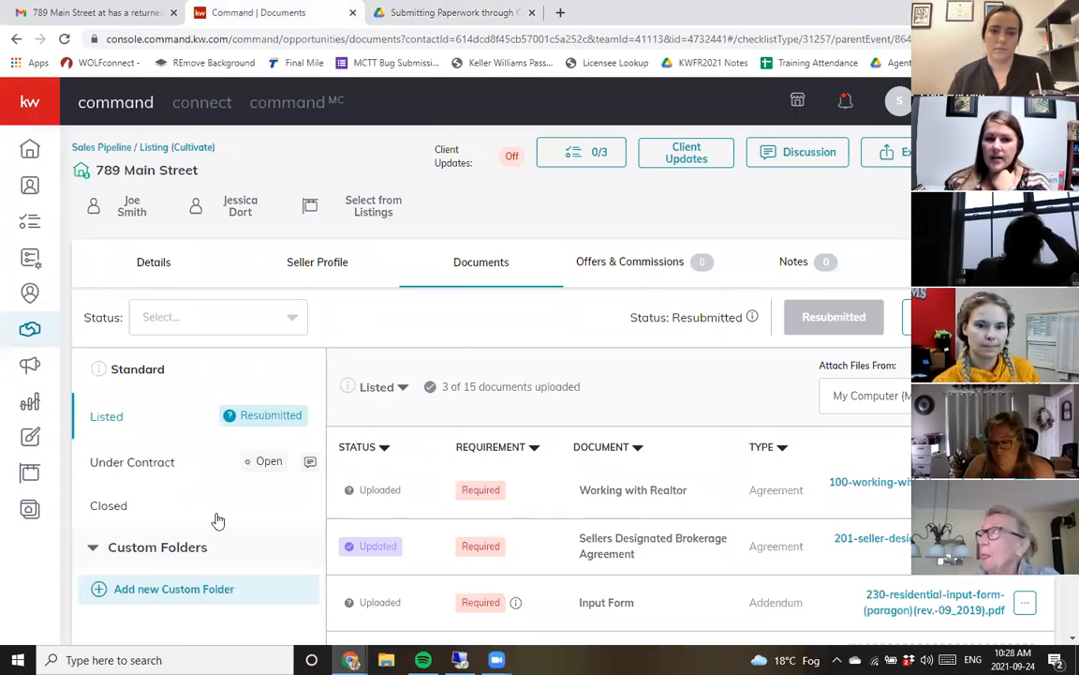
scroll(609, 465, "down", 1)
scroll(609, 465, "down", 5)
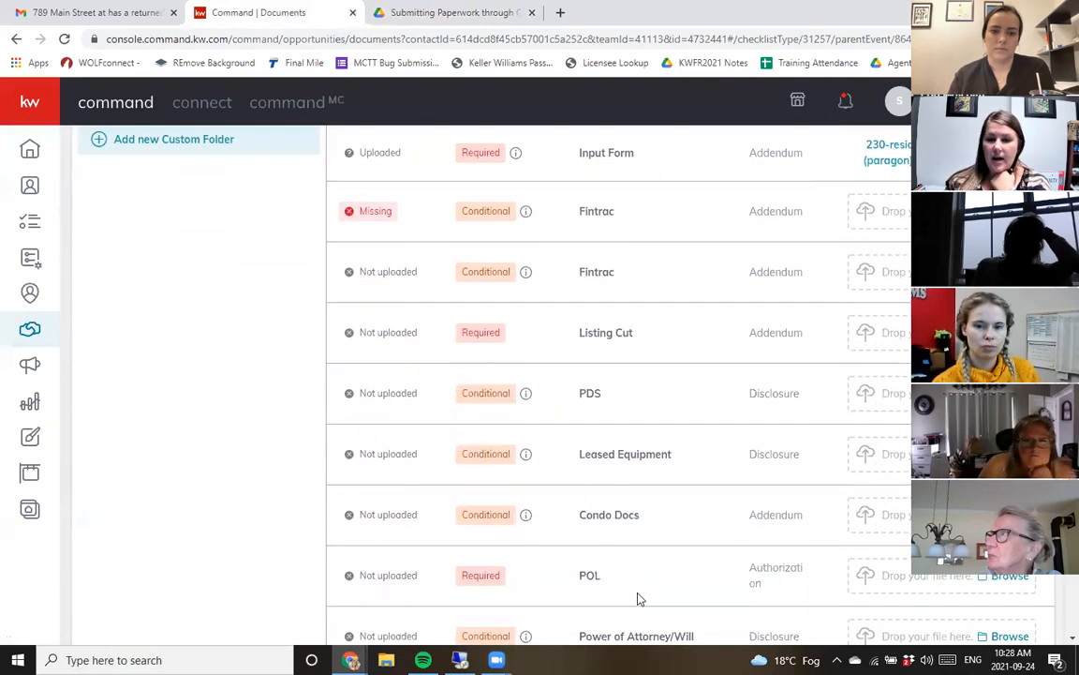
scroll(640, 597, "up", 6)
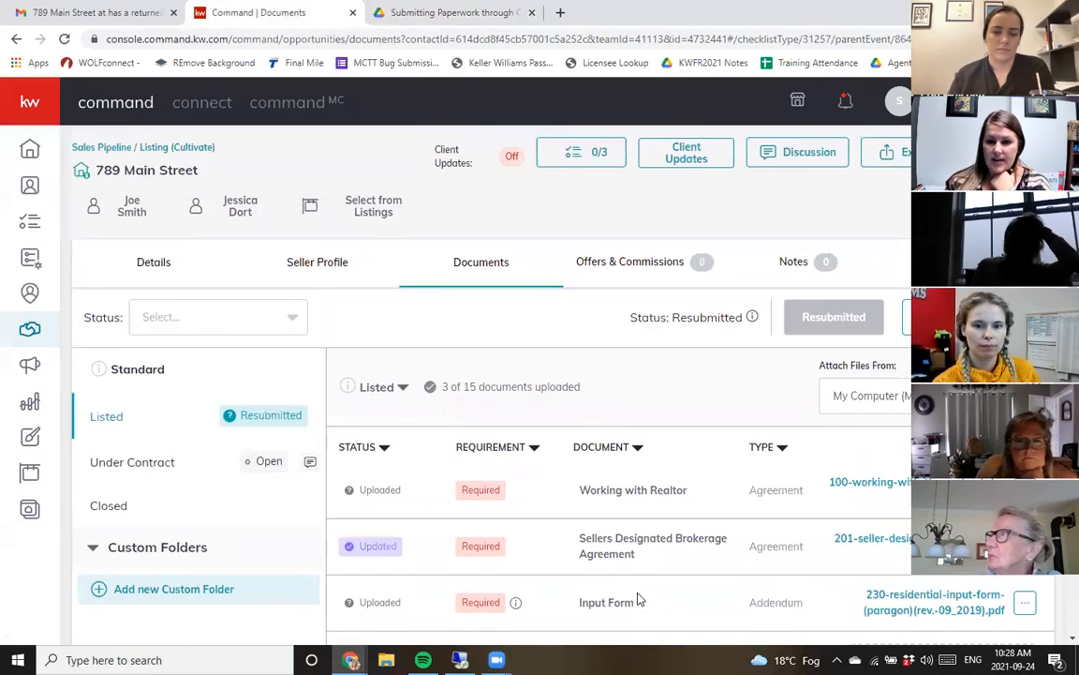
- Create a Buyer opportunity for the client contact with a 2.5% commission rate
left_click(31, 333)
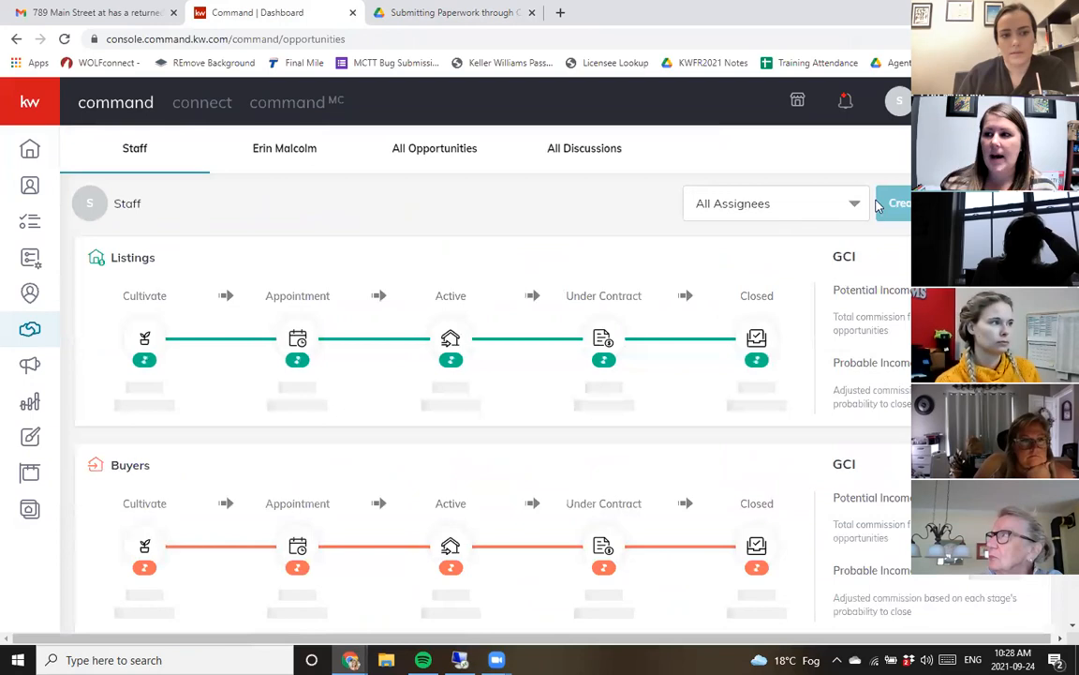
left_click(890, 203)
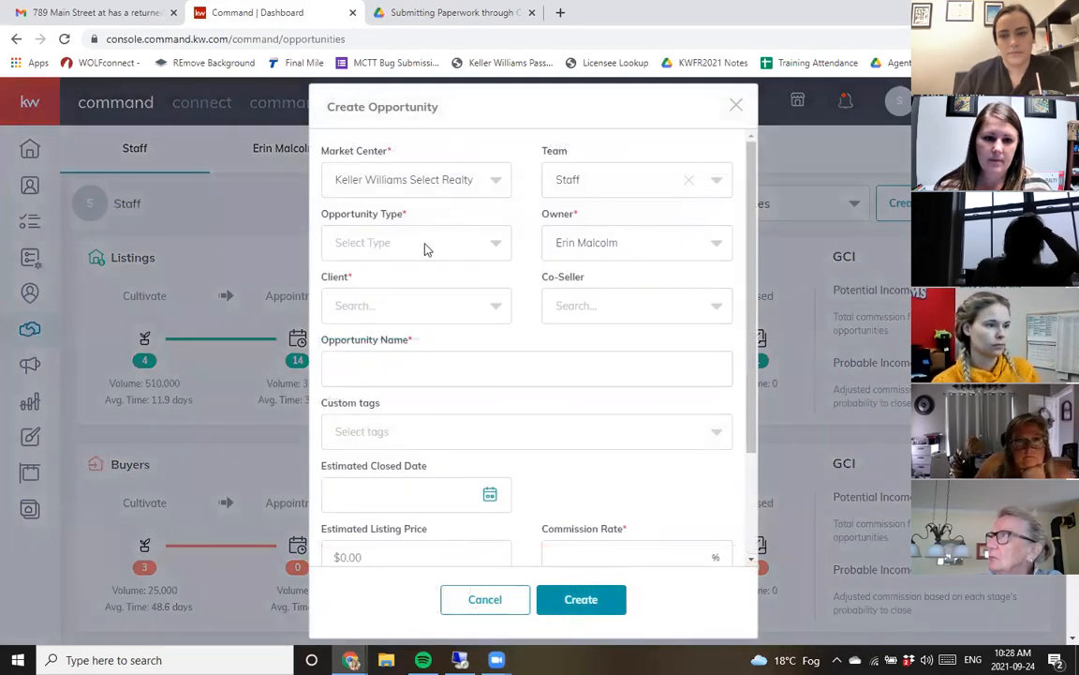
left_click(425, 245)
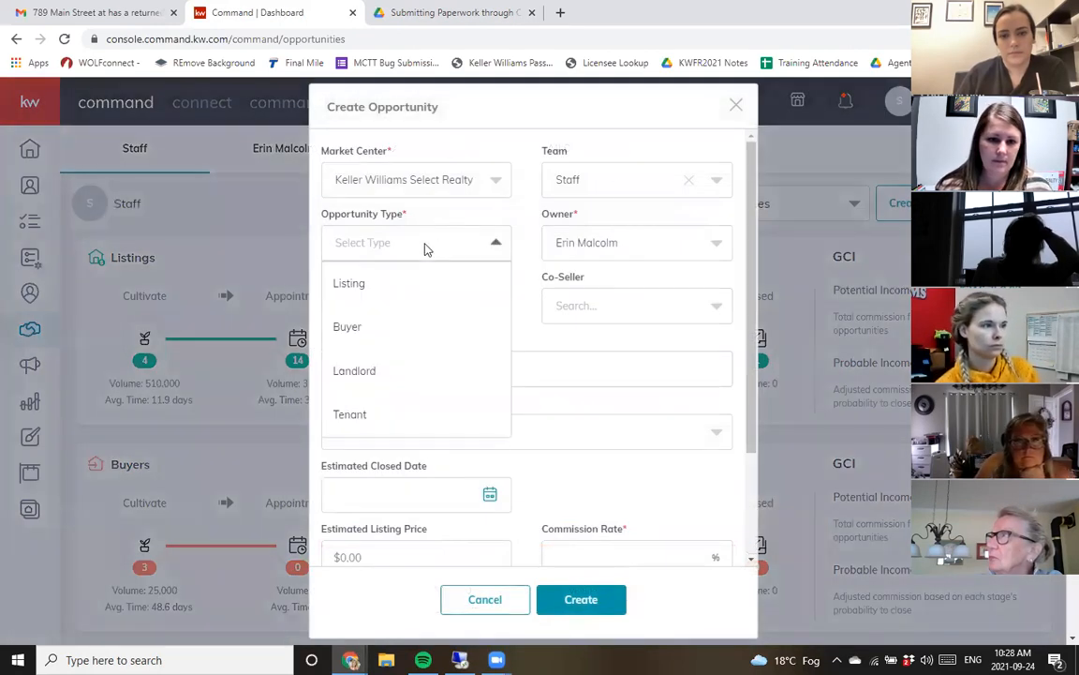
left_click(366, 324)
left_click(380, 243)
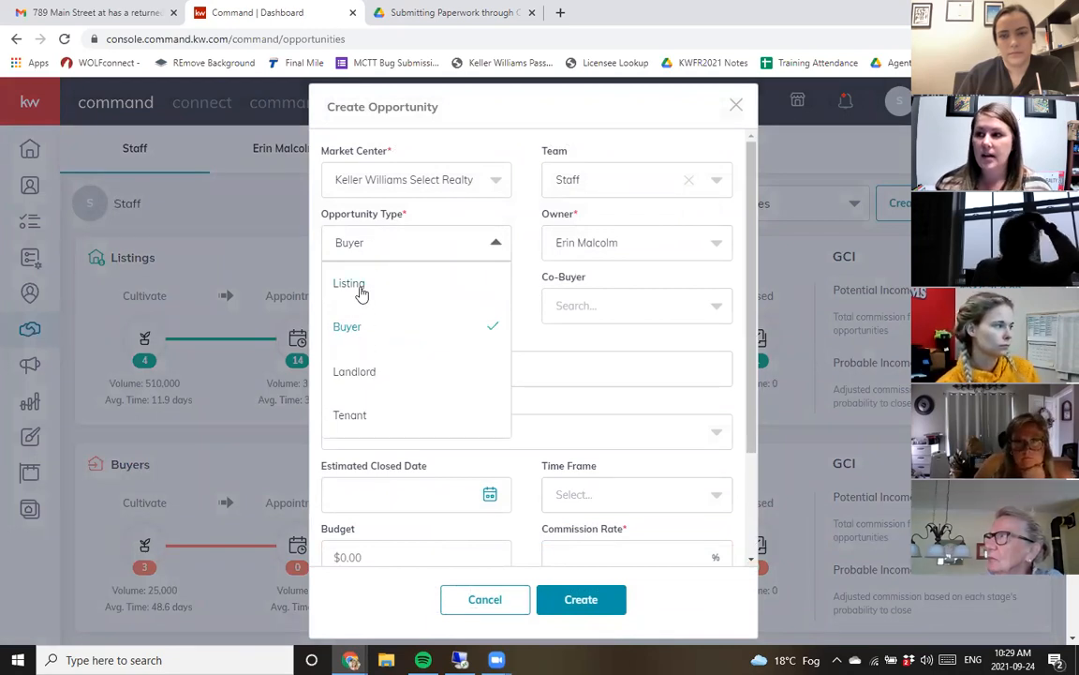
left_click(381, 333)
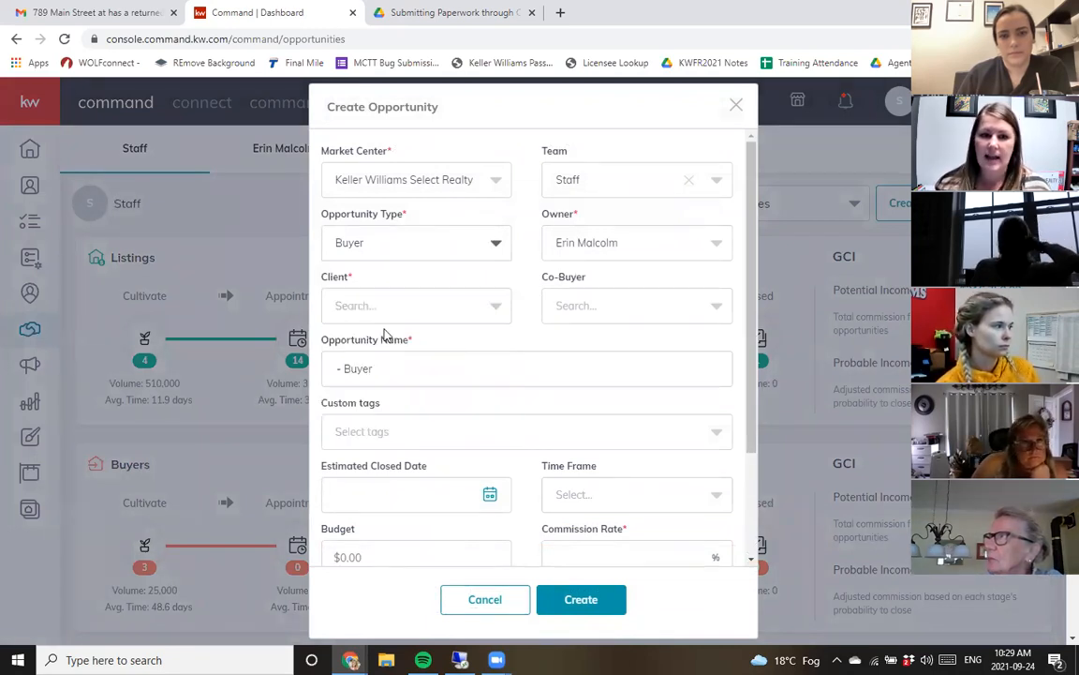
left_click(425, 374)
left_click(403, 306)
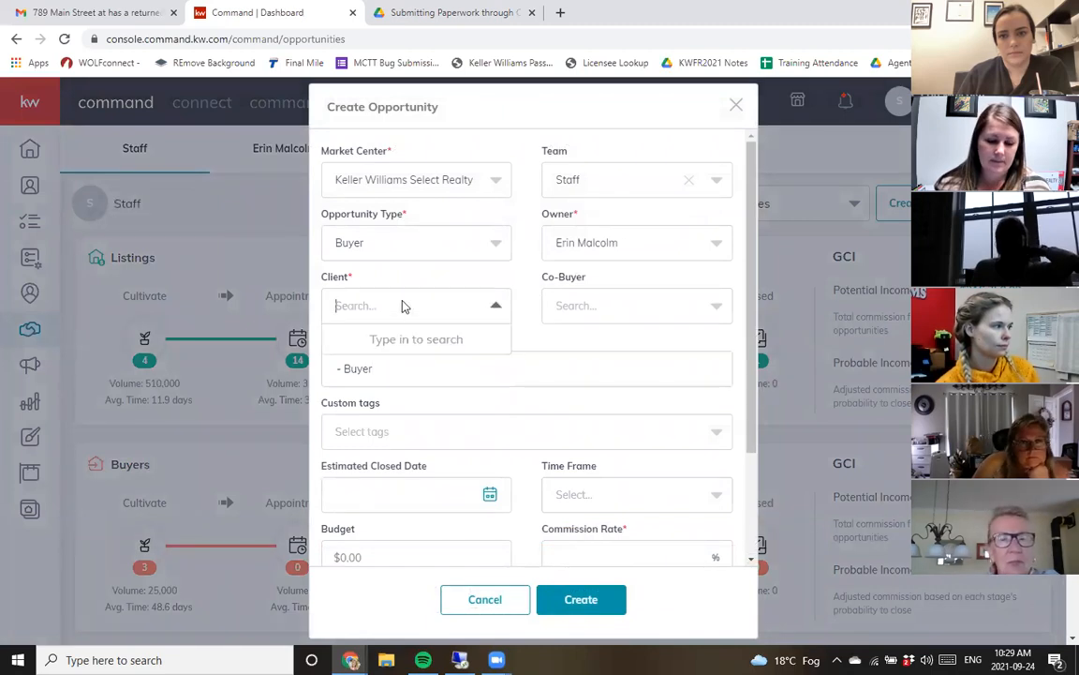
type("alex")
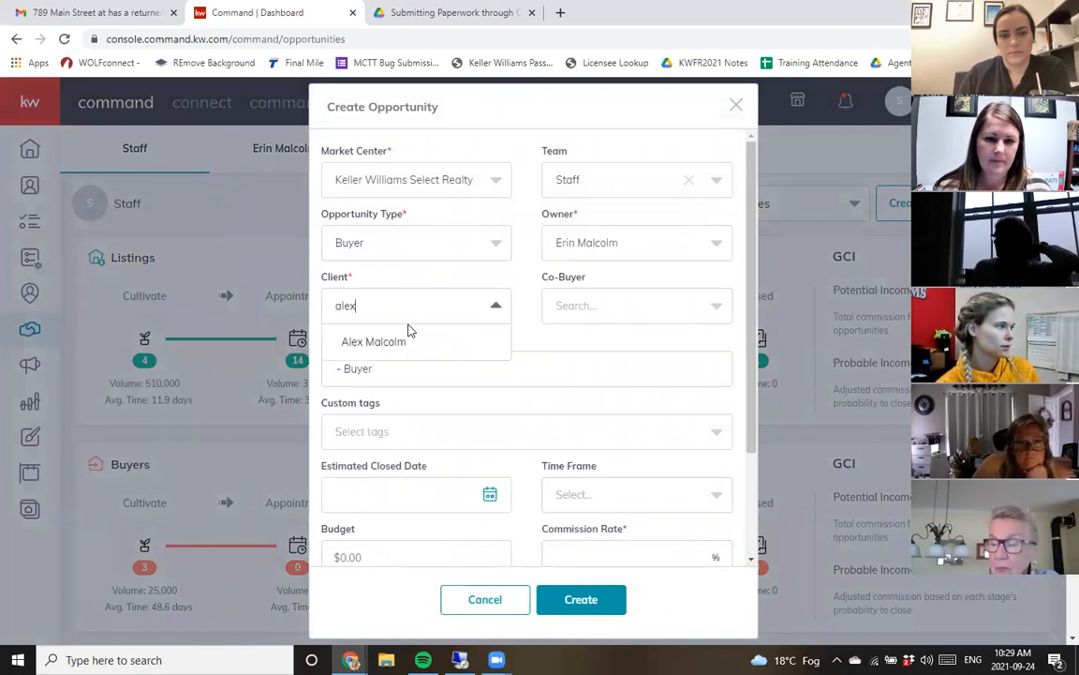
left_click(410, 337)
scroll(562, 450, "down", 3)
left_click(578, 415)
type("2.5")
left_click(556, 600)
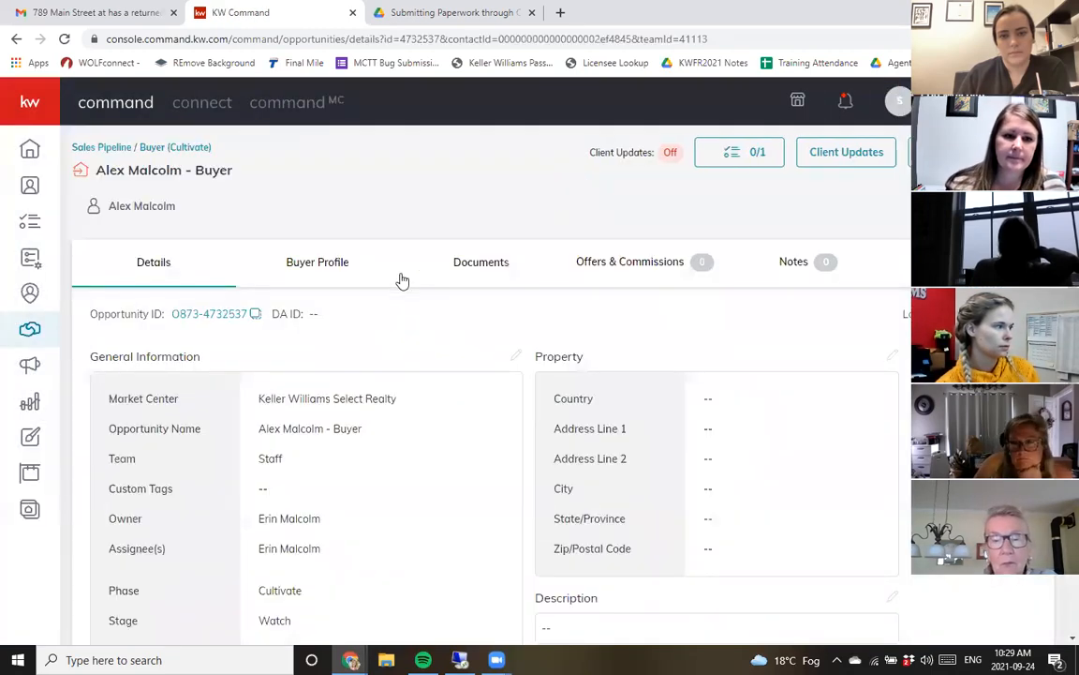
- Open the buyer opportunity's documents and pick the Standard checklist type
left_click(442, 272)
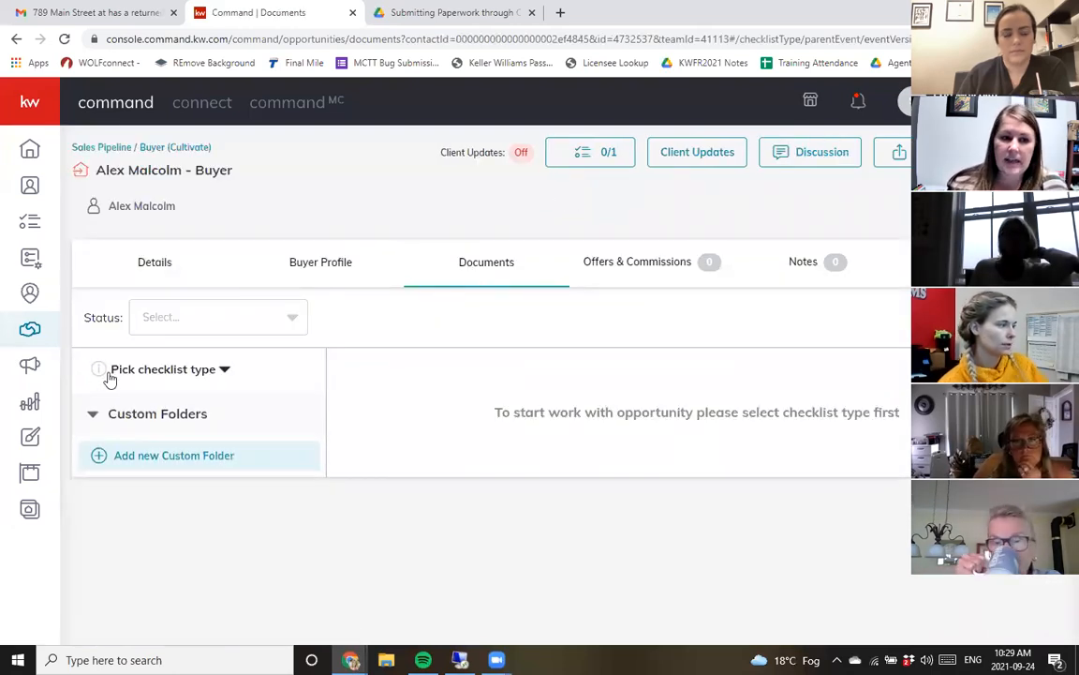
left_click(181, 379)
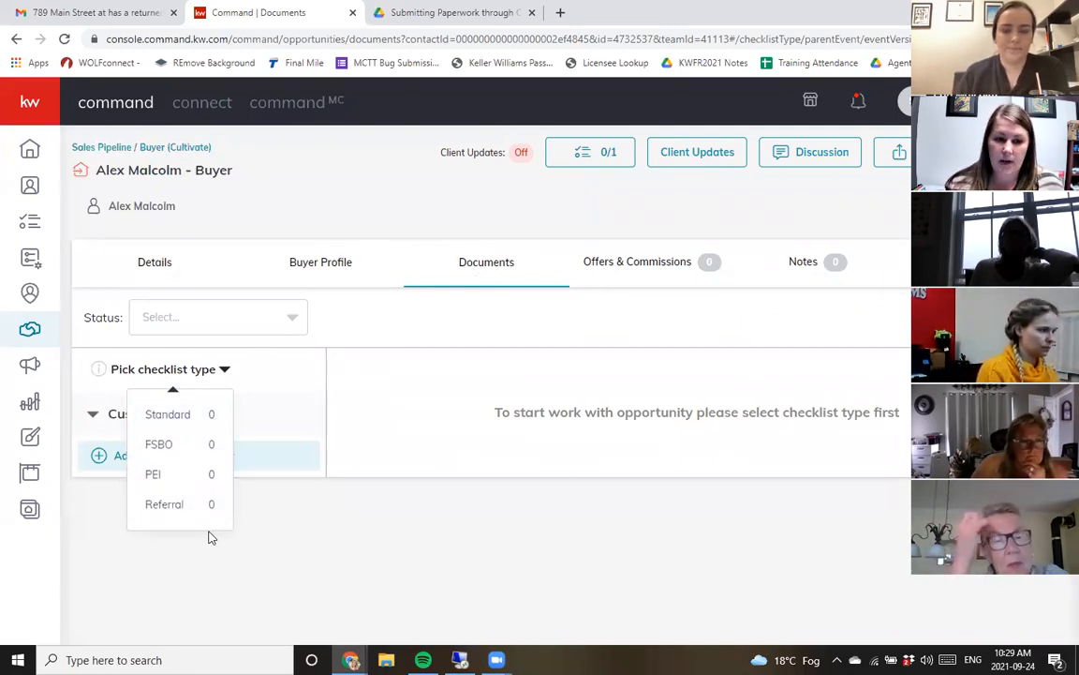
left_click(211, 425)
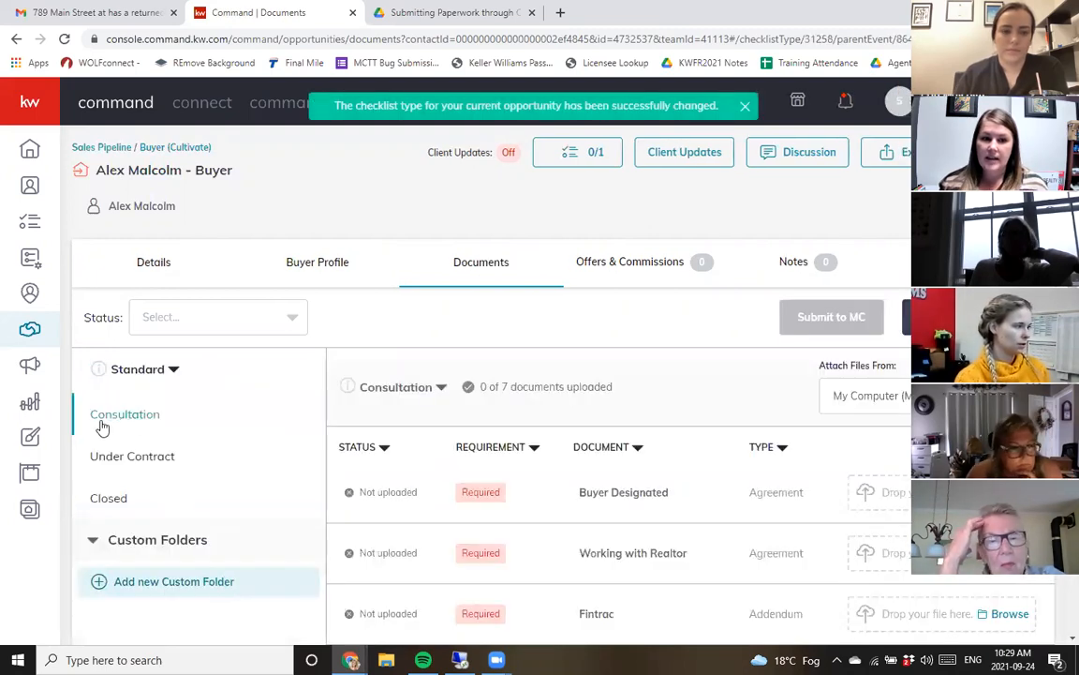
- Browse the Standard checklist's Consultation and Under Contract document lists
scroll(440, 426, "down", 3)
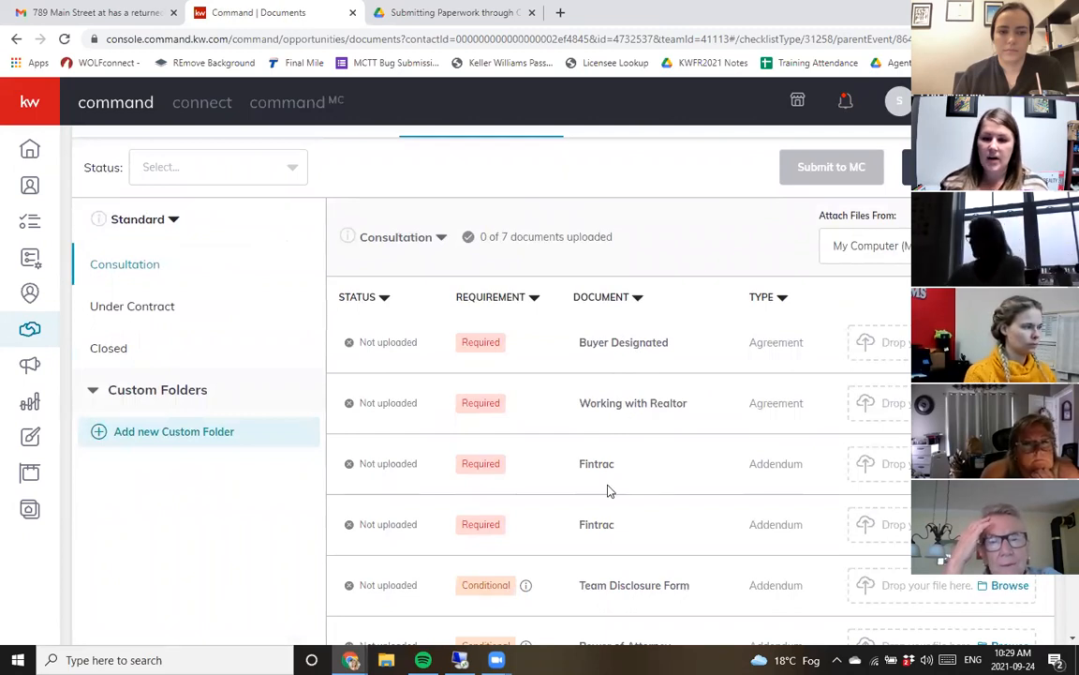
scroll(602, 491, "down", 2)
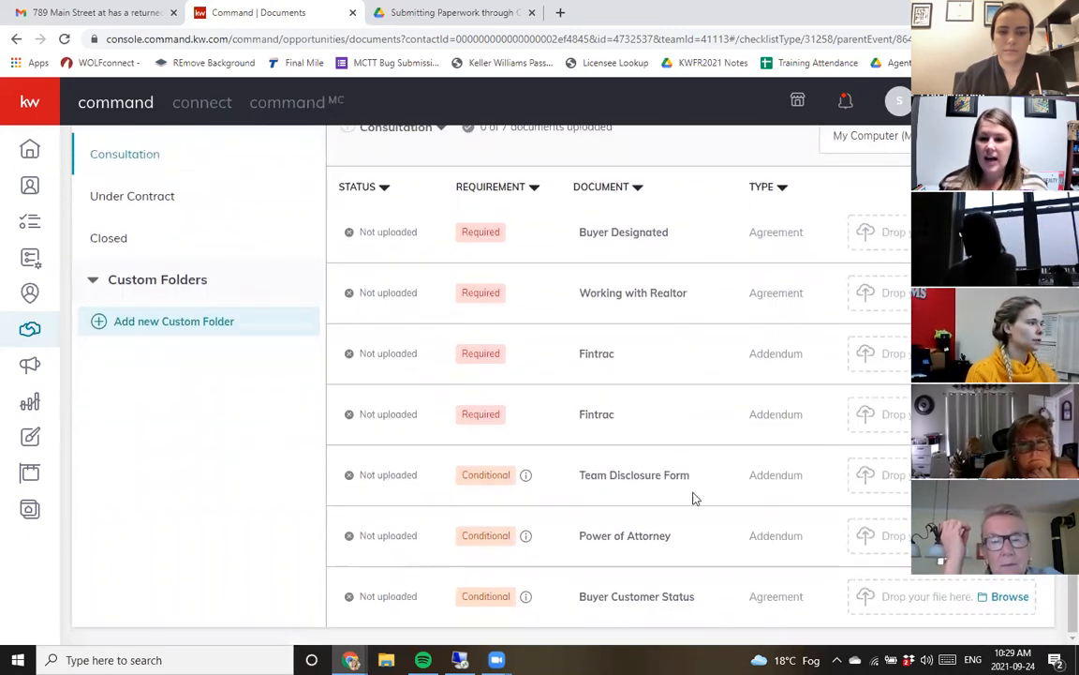
scroll(650, 525, "up", 3)
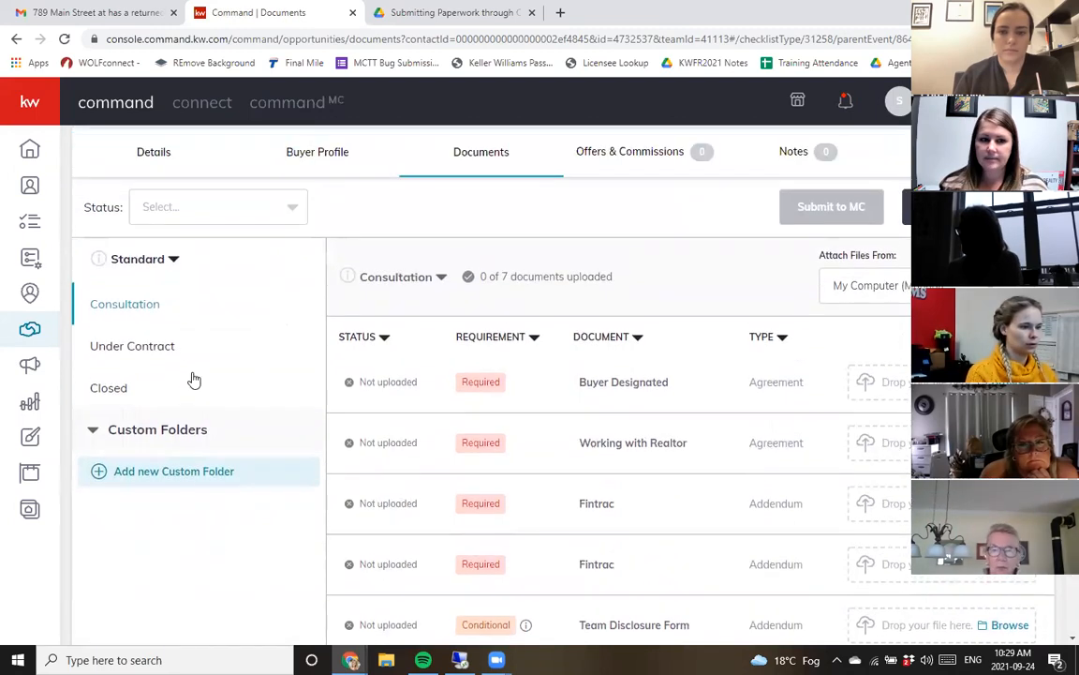
left_click(133, 345)
scroll(761, 486, "down", 6)
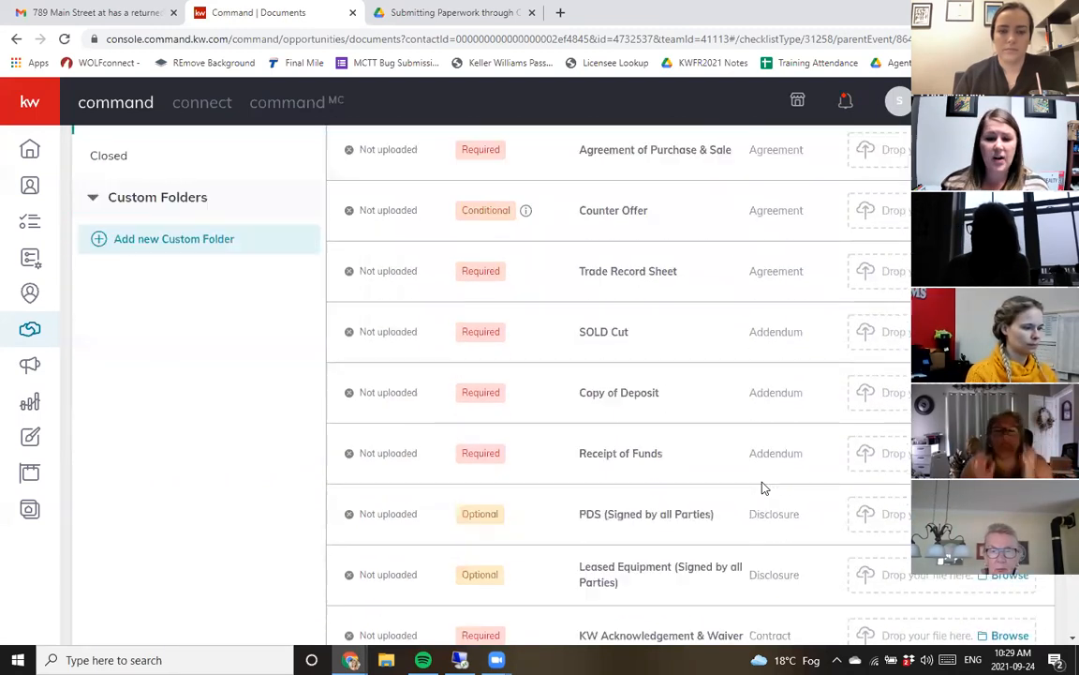
scroll(760, 482, "up", 6)
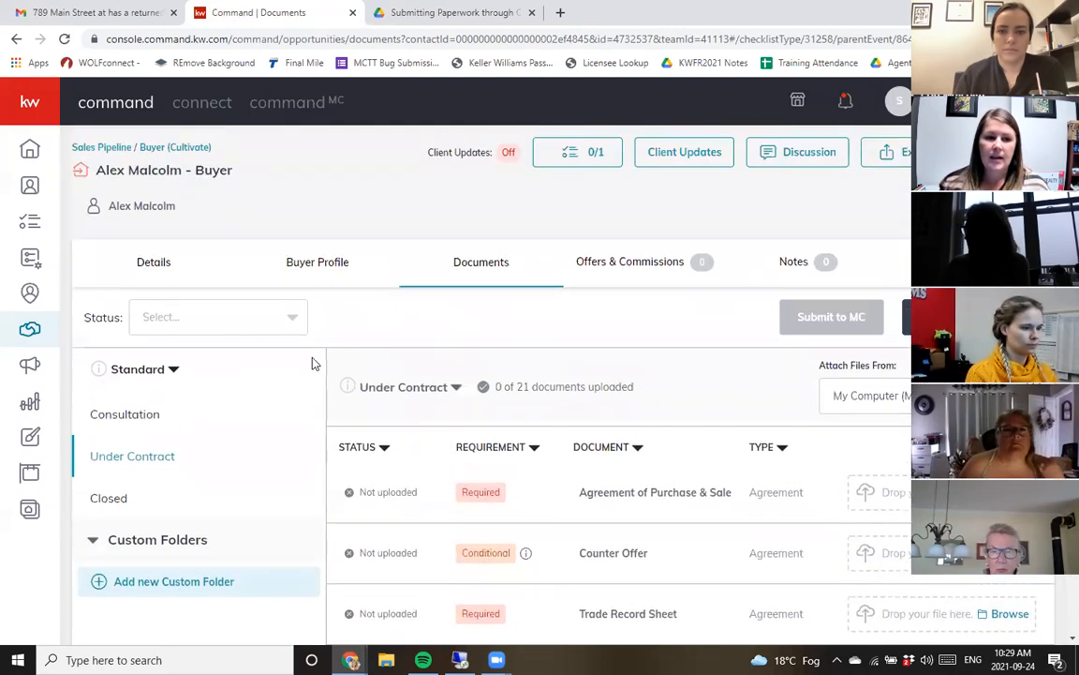
- Switch the checklist type to FSBO and highlight the Seller Customer Status & Fee Agreement document name
left_click(159, 369)
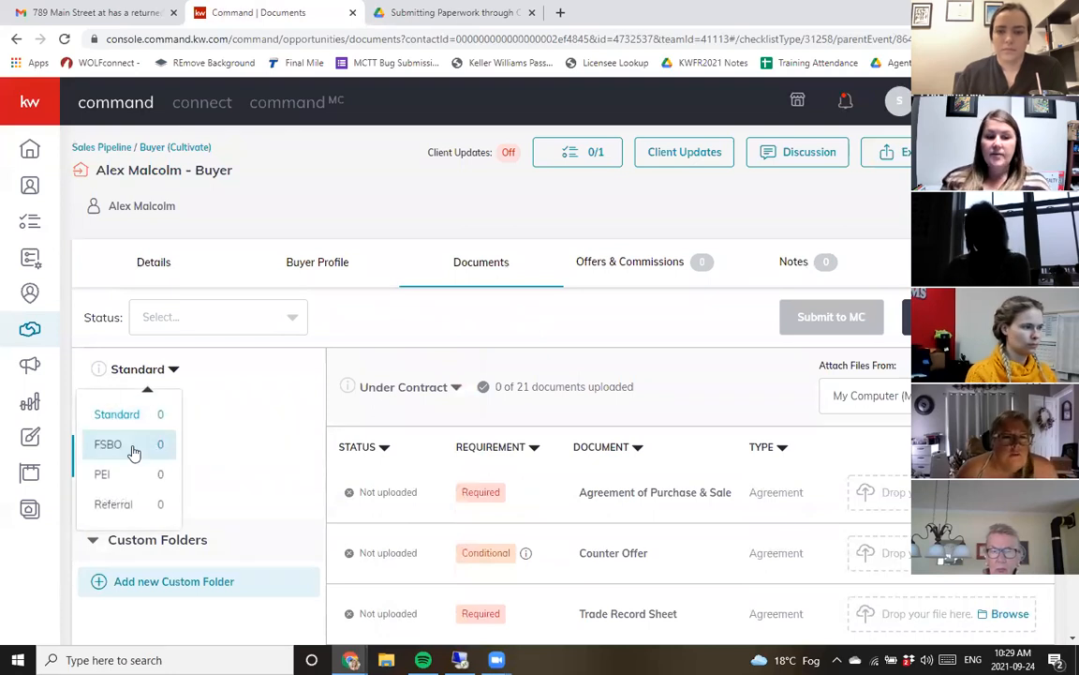
left_click(134, 447)
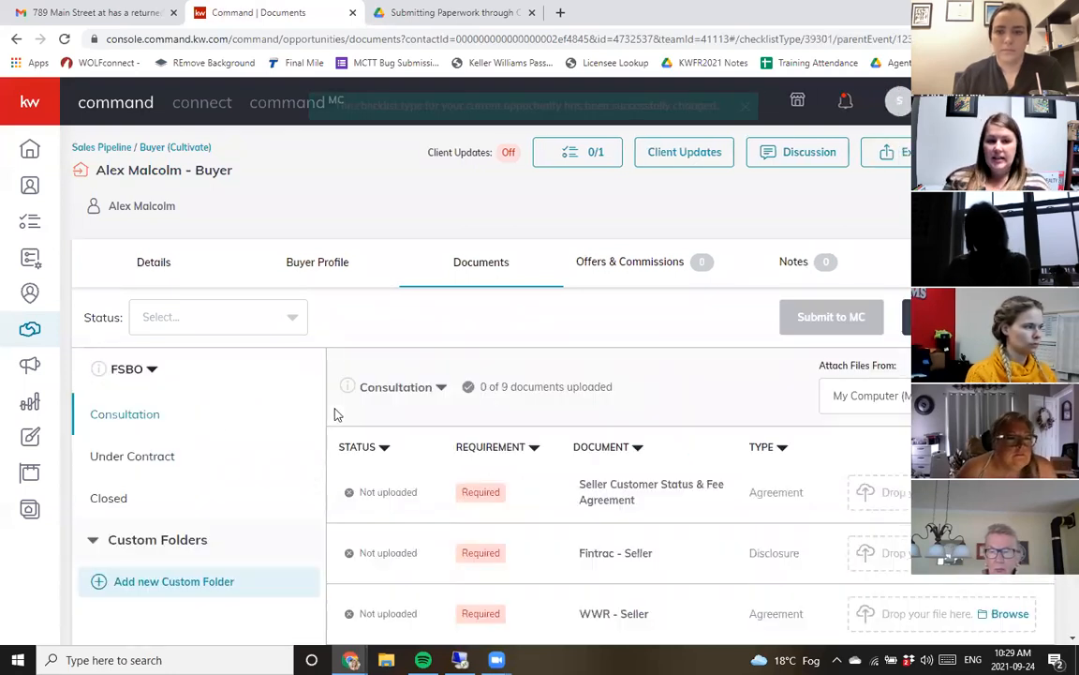
scroll(290, 381, "down", 2)
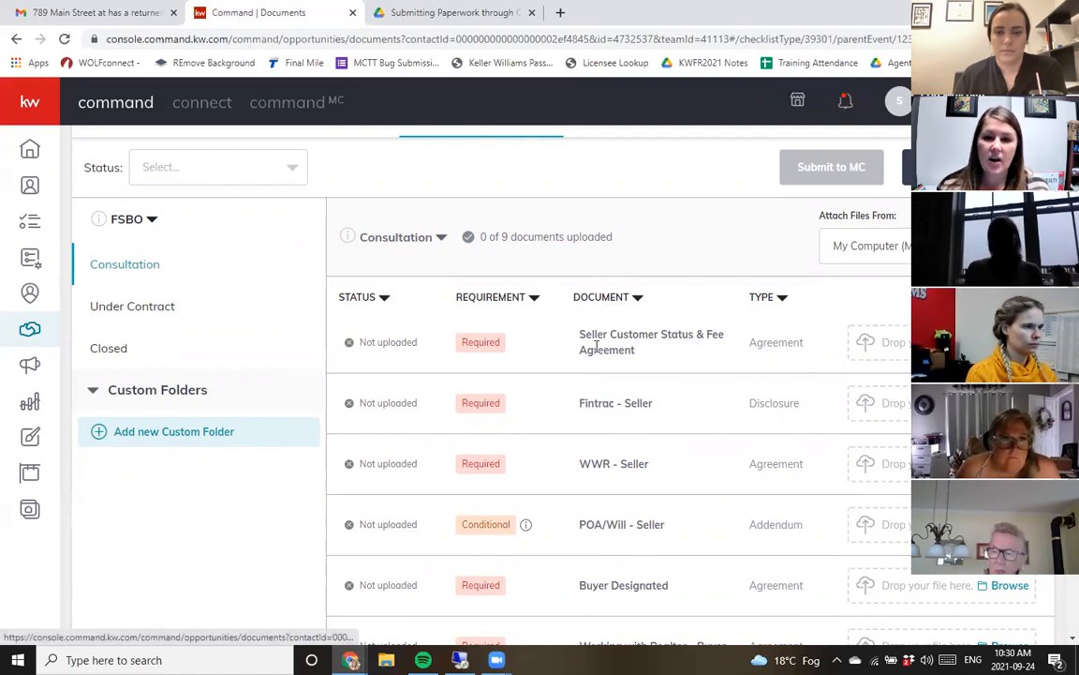
scroll(612, 355, "down", 1)
left_click_drag(606, 260, 723, 276)
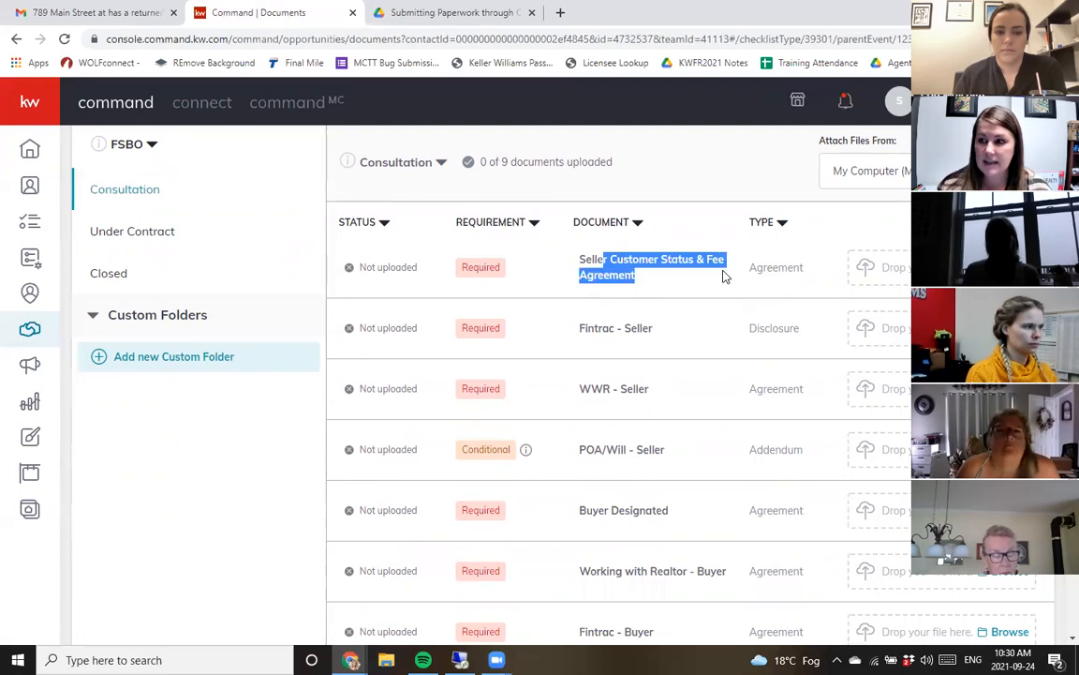
left_click(602, 325)
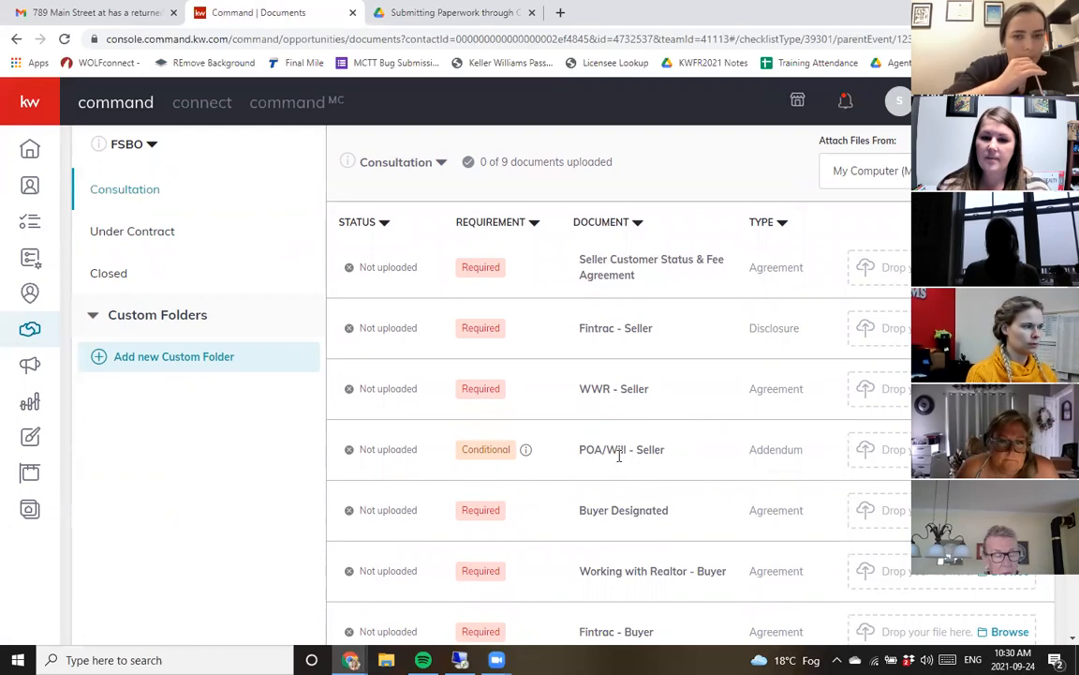
- Scroll through the full FSBO Consultation document list
scroll(666, 451, "down", 3)
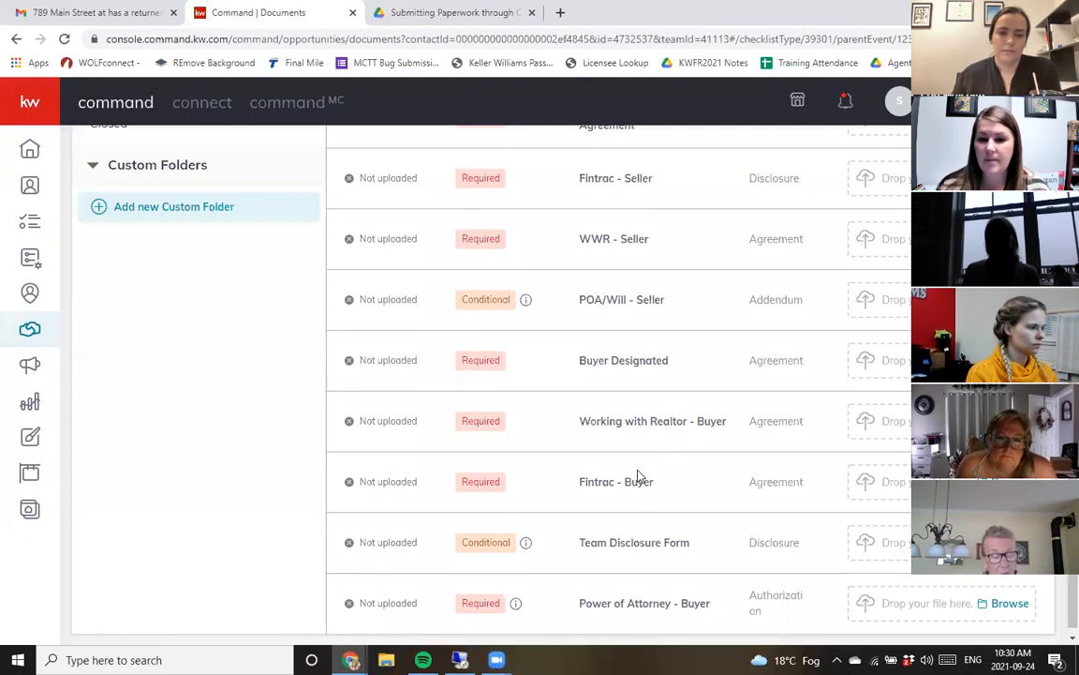
scroll(705, 533, "down", 1)
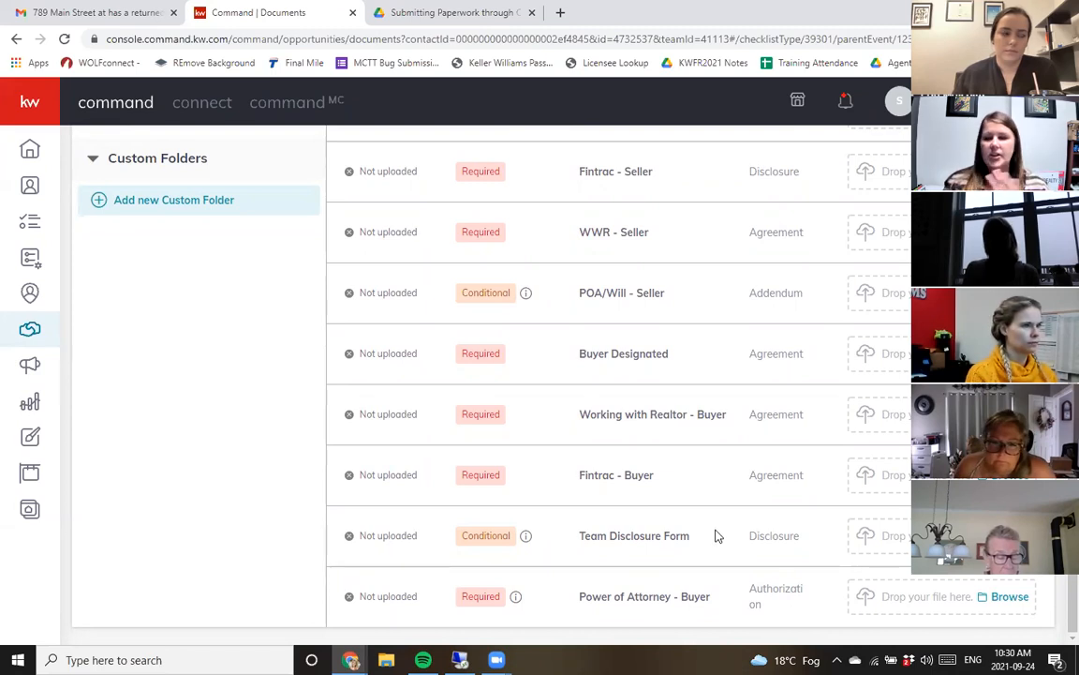
scroll(715, 535, "up", 4)
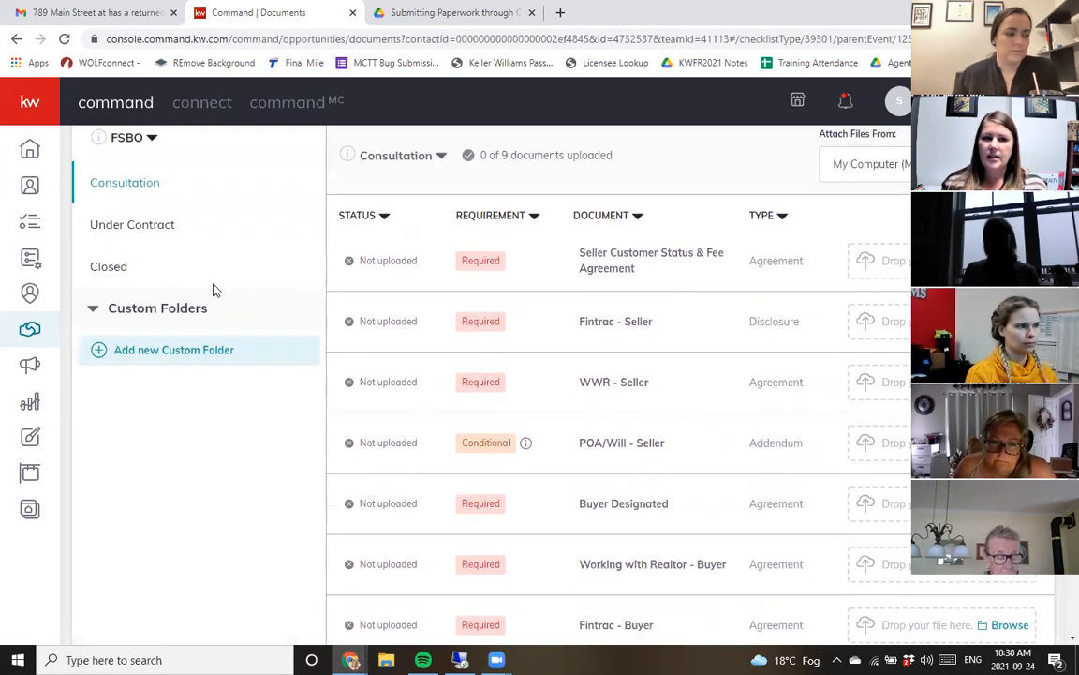
scroll(739, 435, "down", 8)
scroll(761, 506, "up", 4)
scroll(761, 506, "up", 2)
left_click(103, 334)
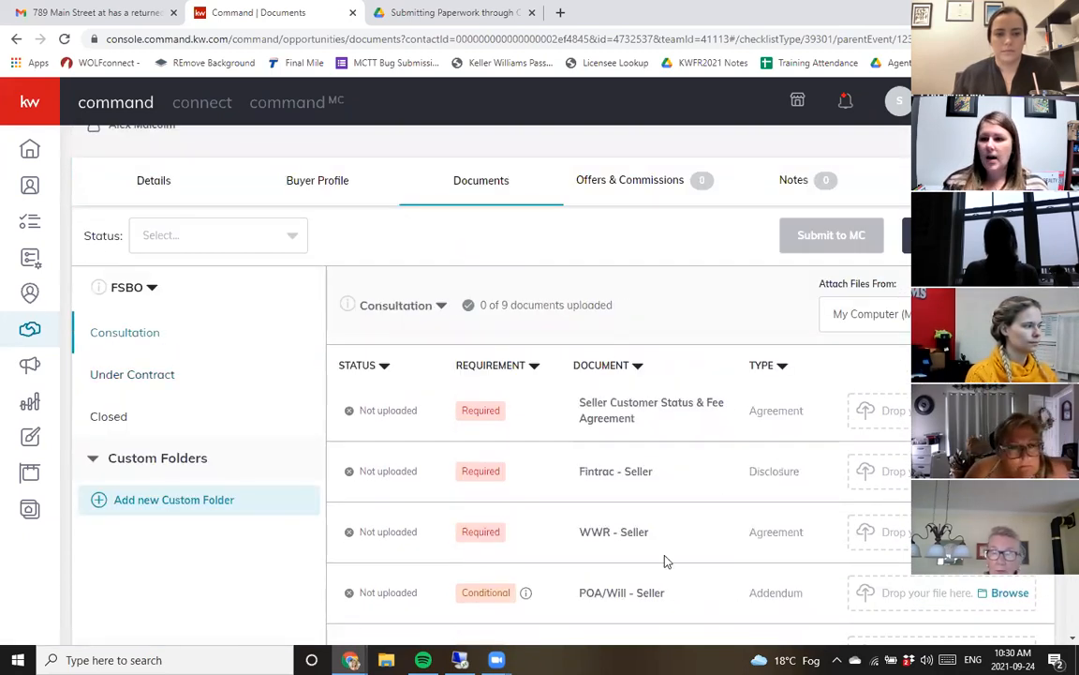
- Change the checklist type to Referral and view its Consultation documents
left_click(135, 293)
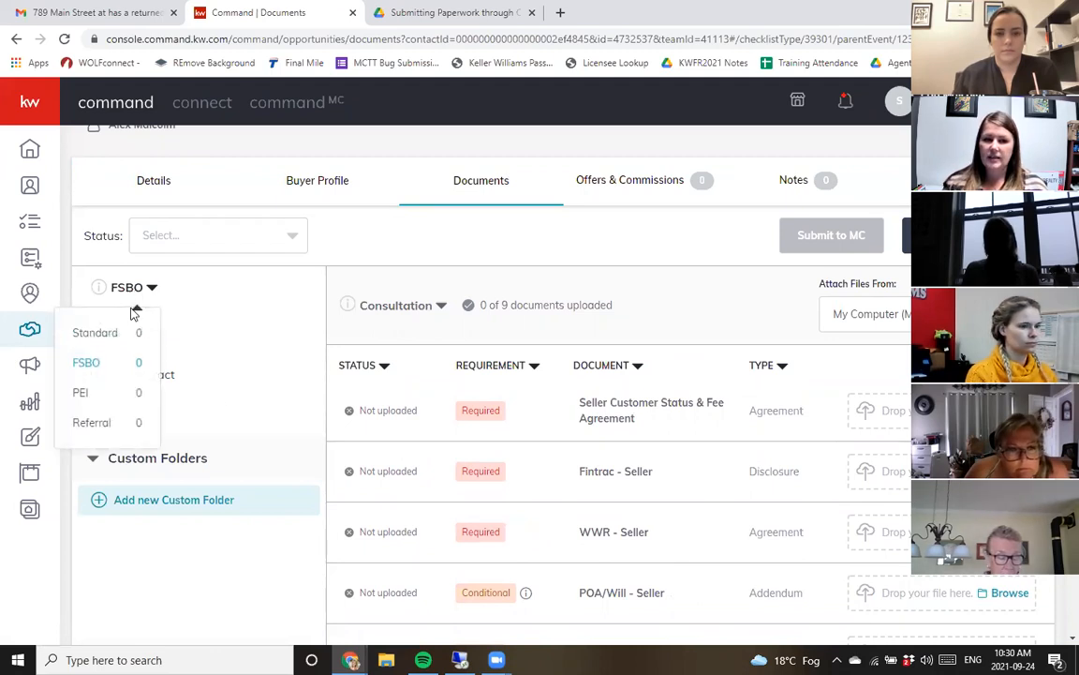
left_click(111, 423)
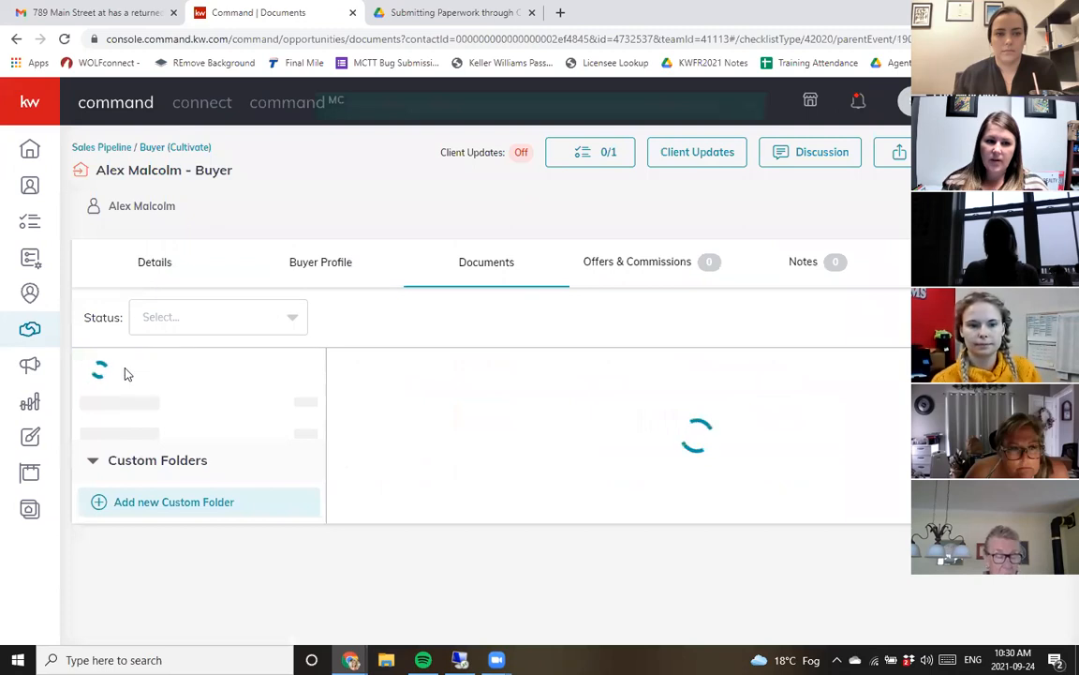
scroll(281, 377, "down", 1)
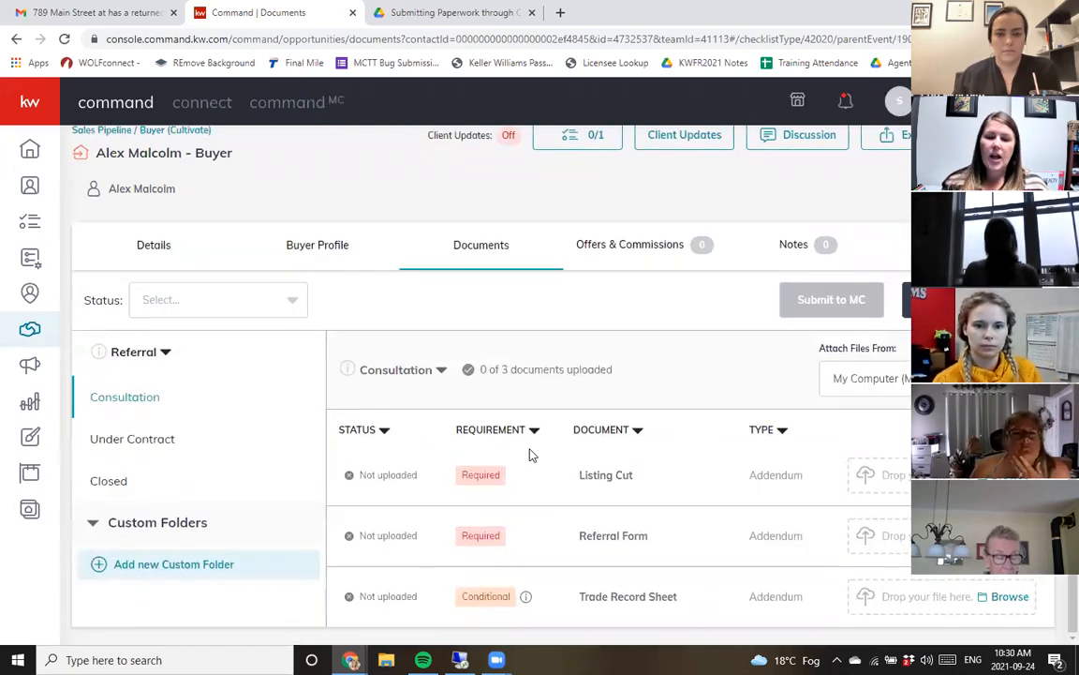
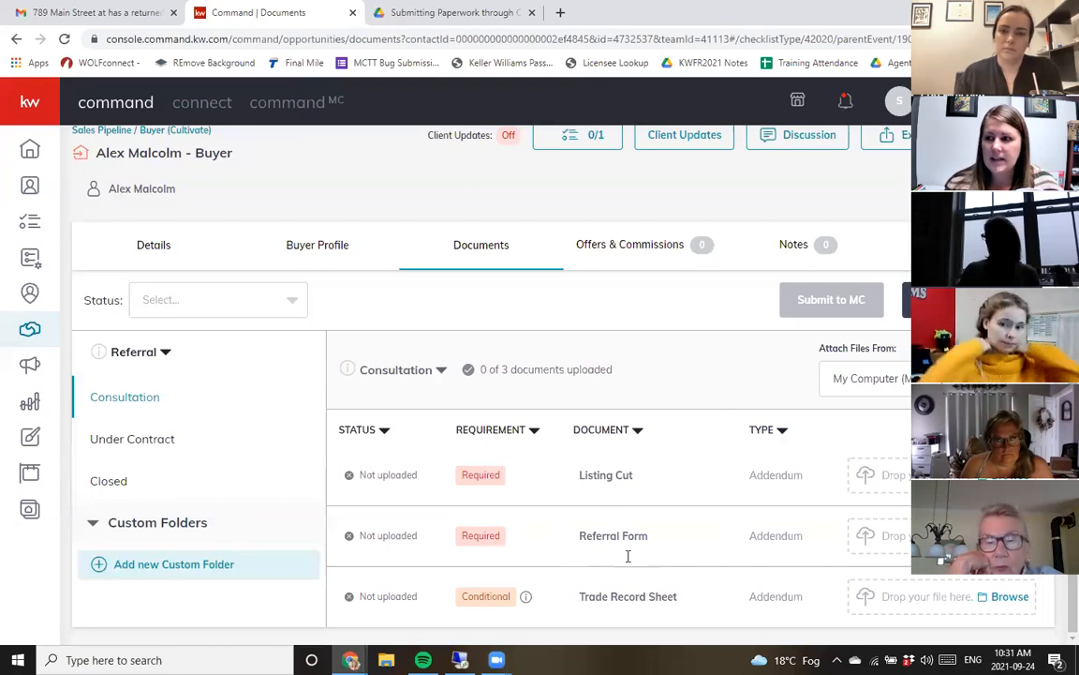
- Change the checklist type to PEI and scroll through its Consultation document list
left_click(156, 354)
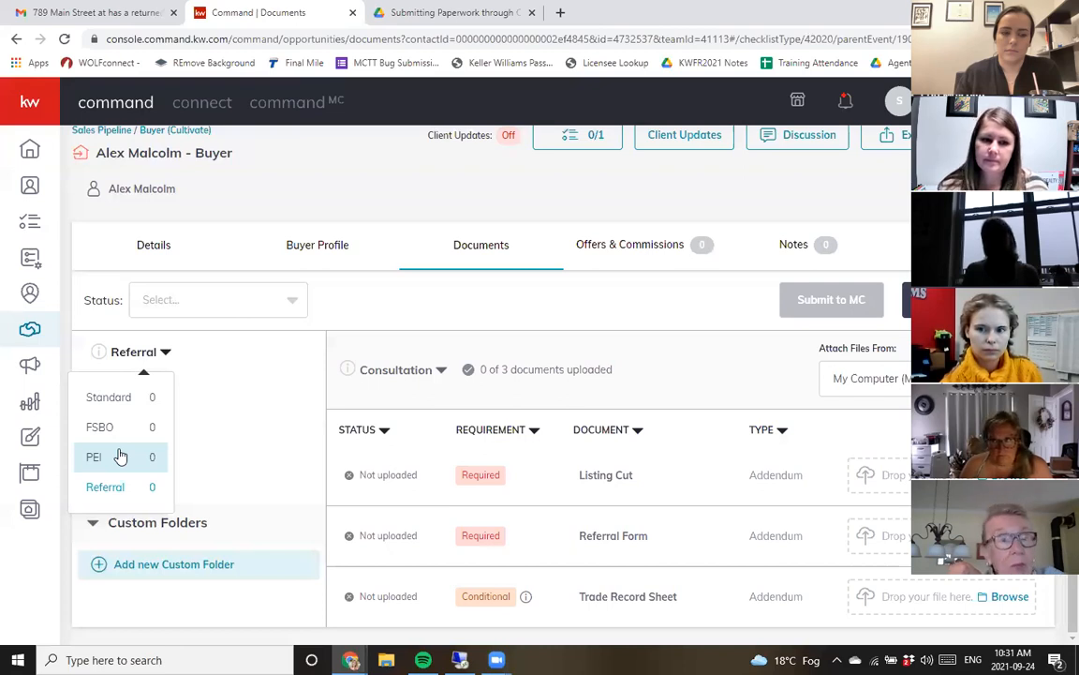
left_click(120, 456)
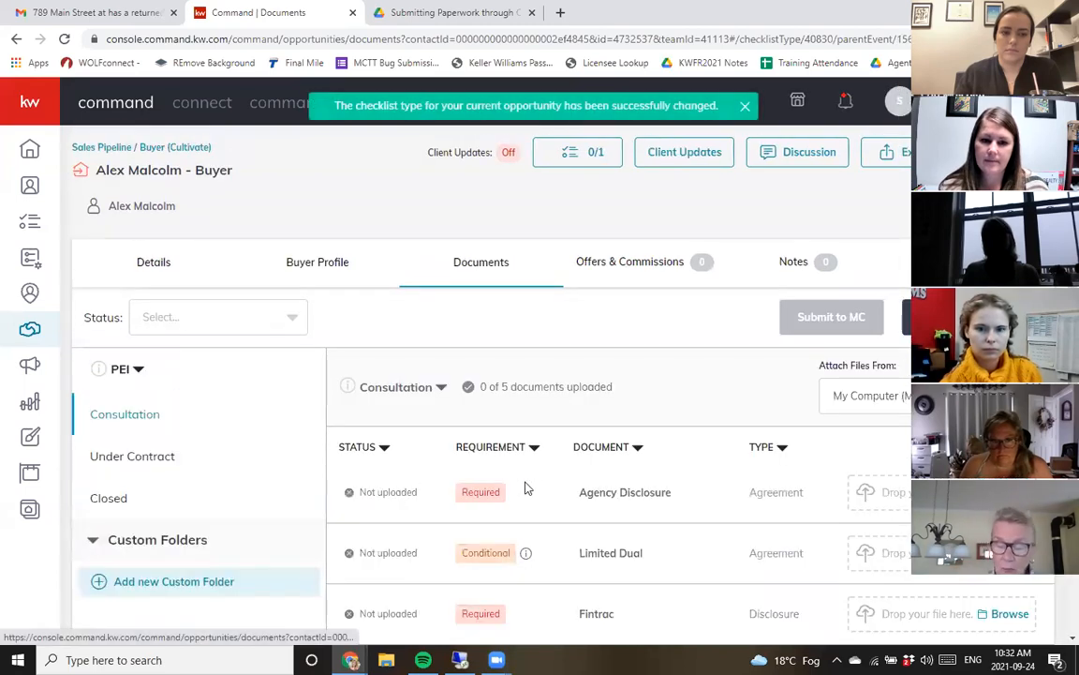
scroll(537, 486, "down", 3)
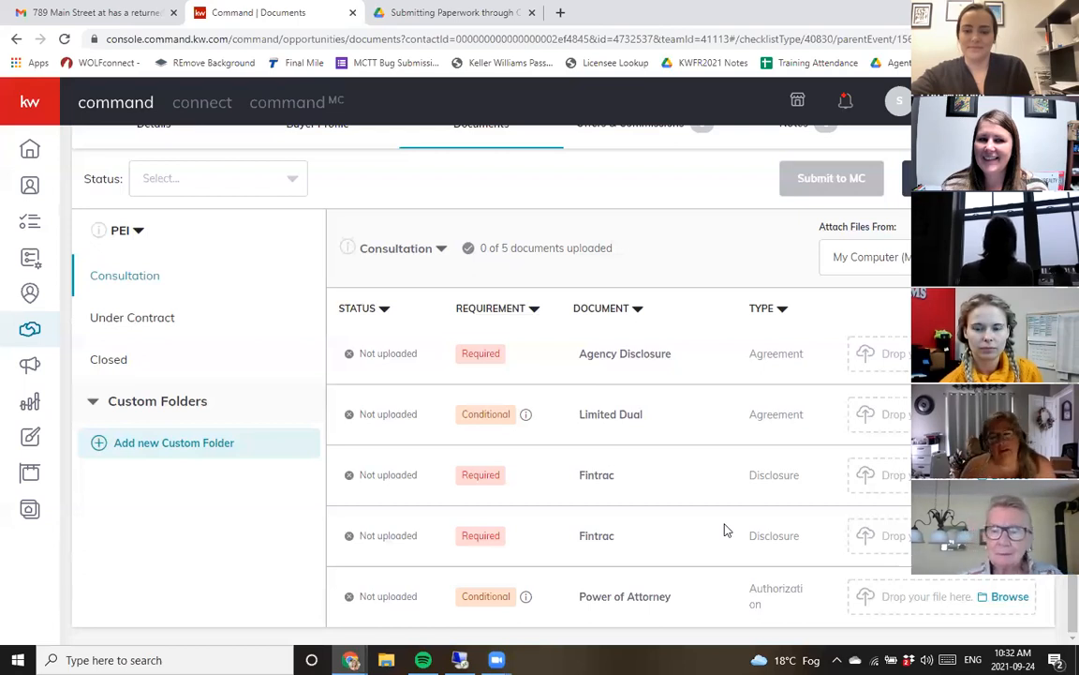
- Switch the checklist type back to Standard and scroll through its Consultation documents
mouse_move(97, 231)
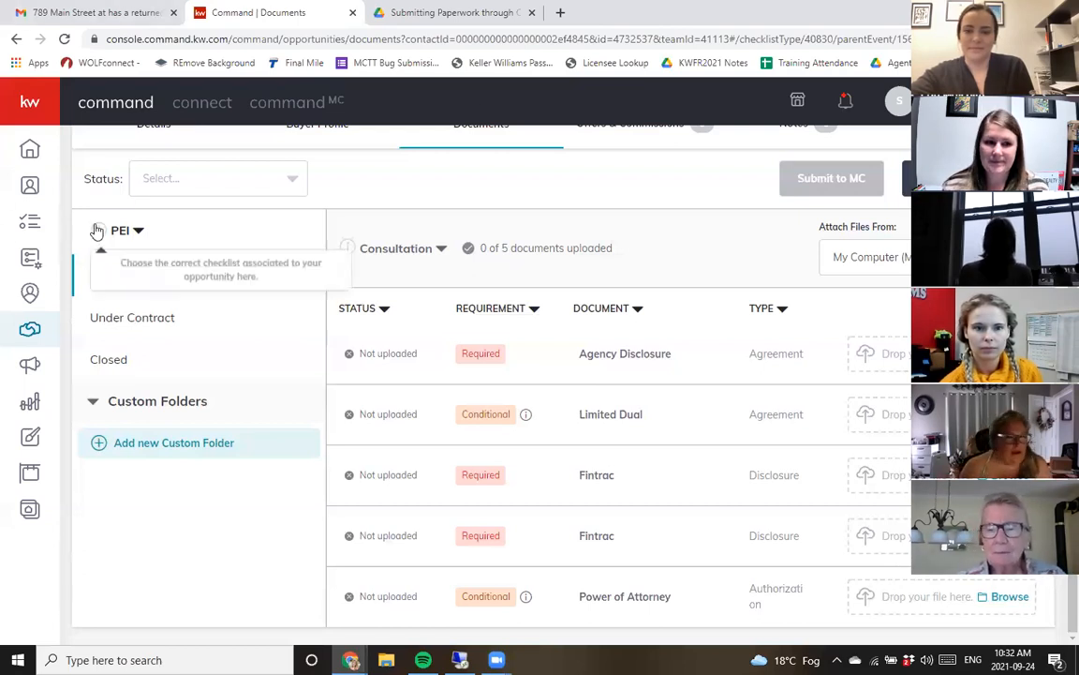
left_click(138, 230)
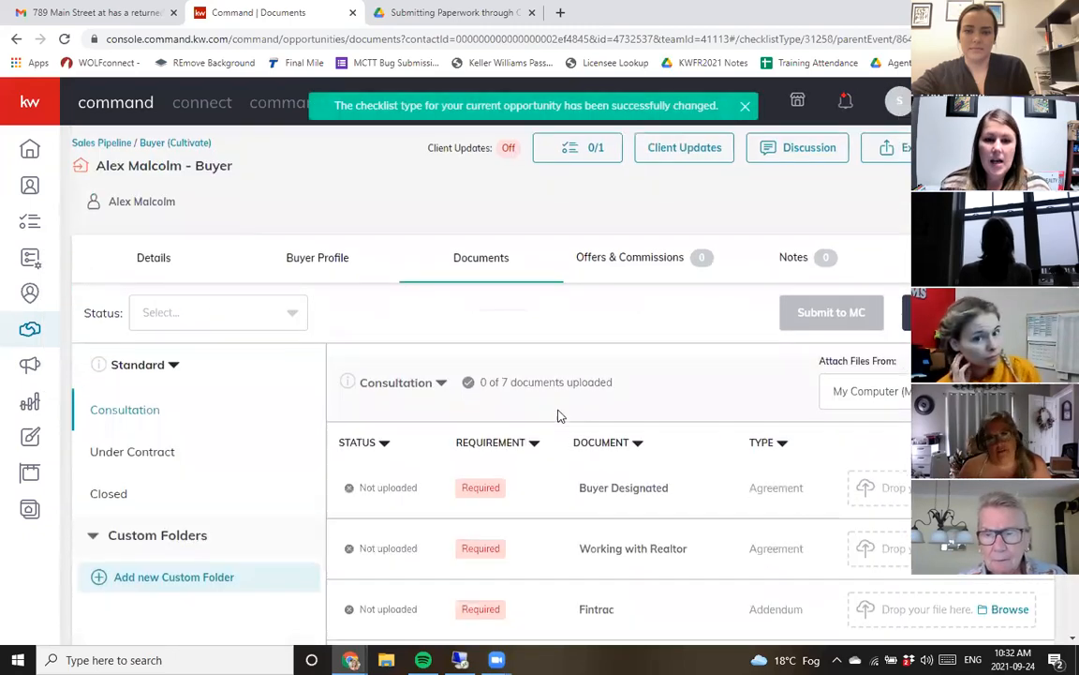
scroll(557, 416, "down", 3)
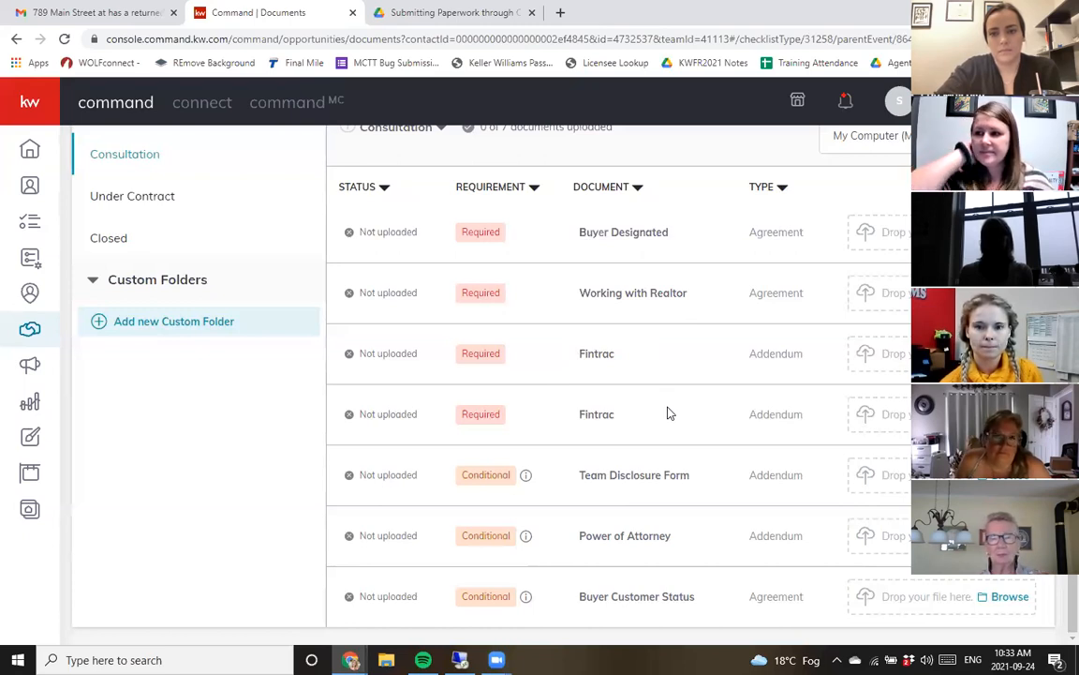
scroll(687, 382, "up", 2)
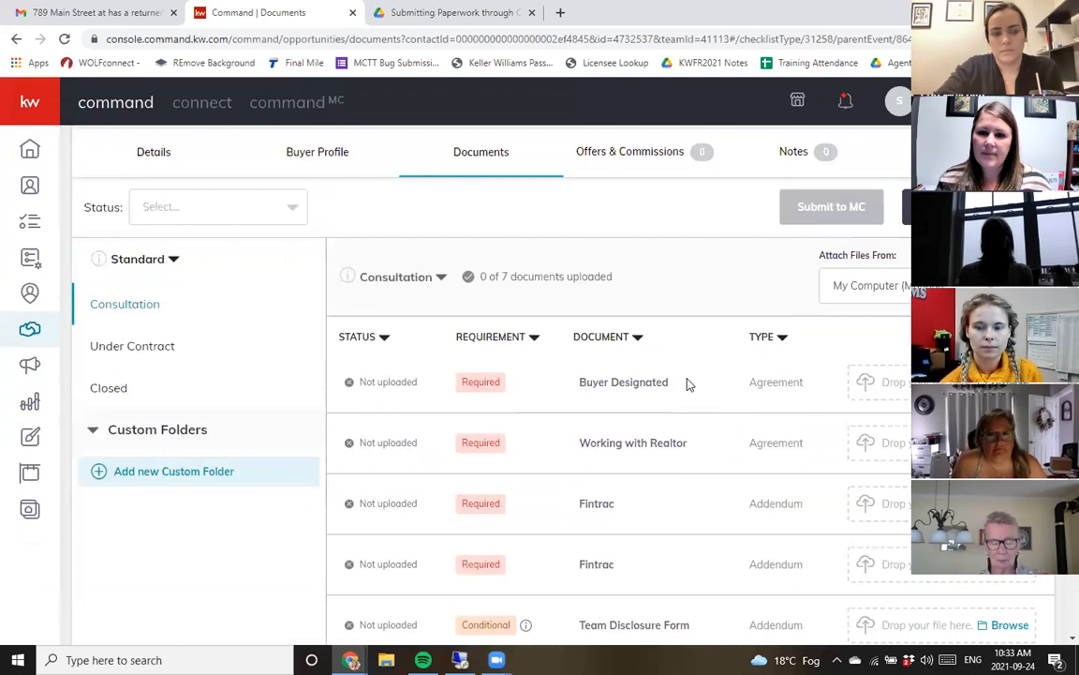
scroll(675, 440, "down", 1)
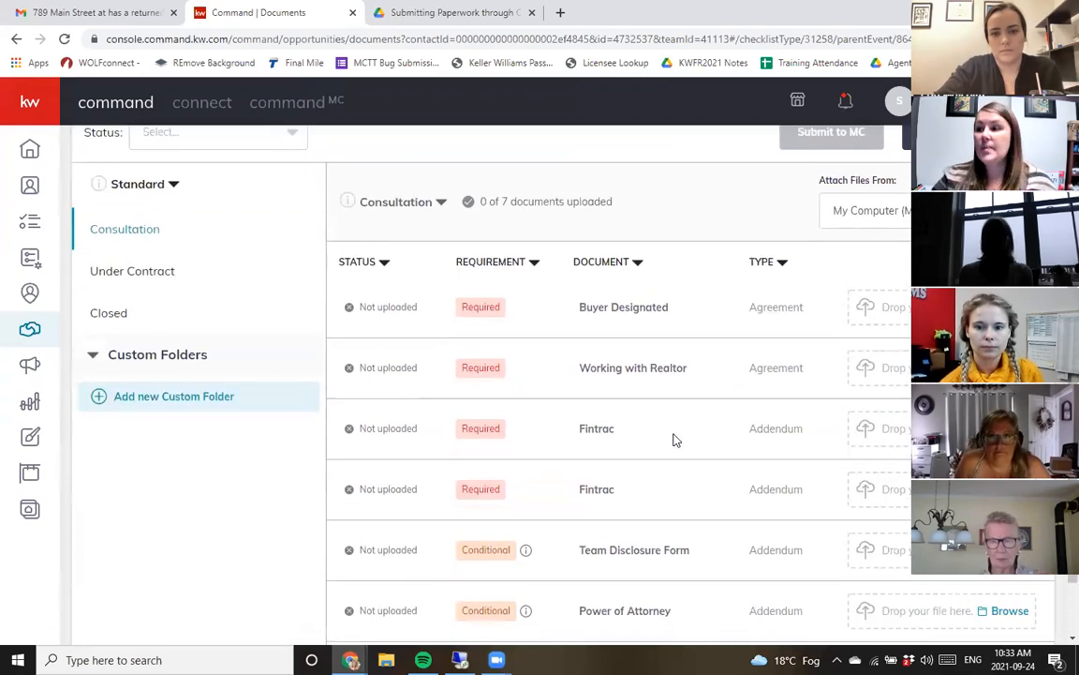